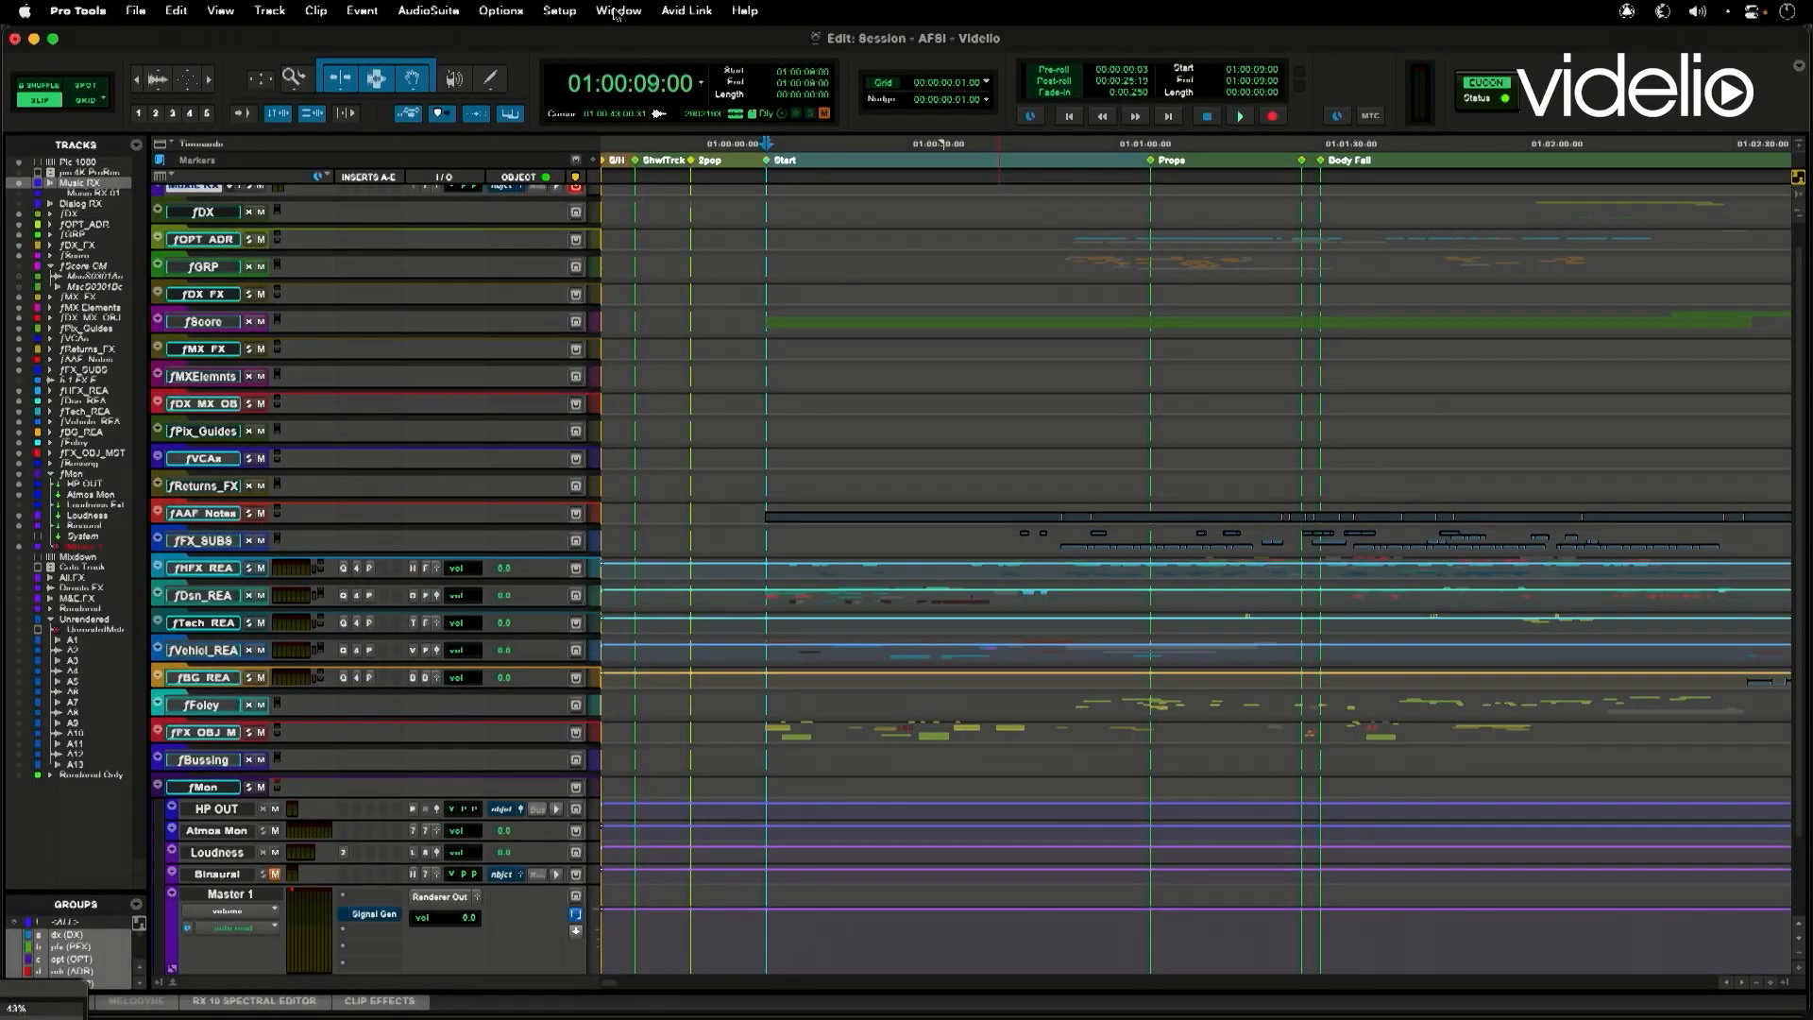
- Open the Dolby Atmos Renderer window, look over its objects, beds and room view, and close it
left_click(616, 11)
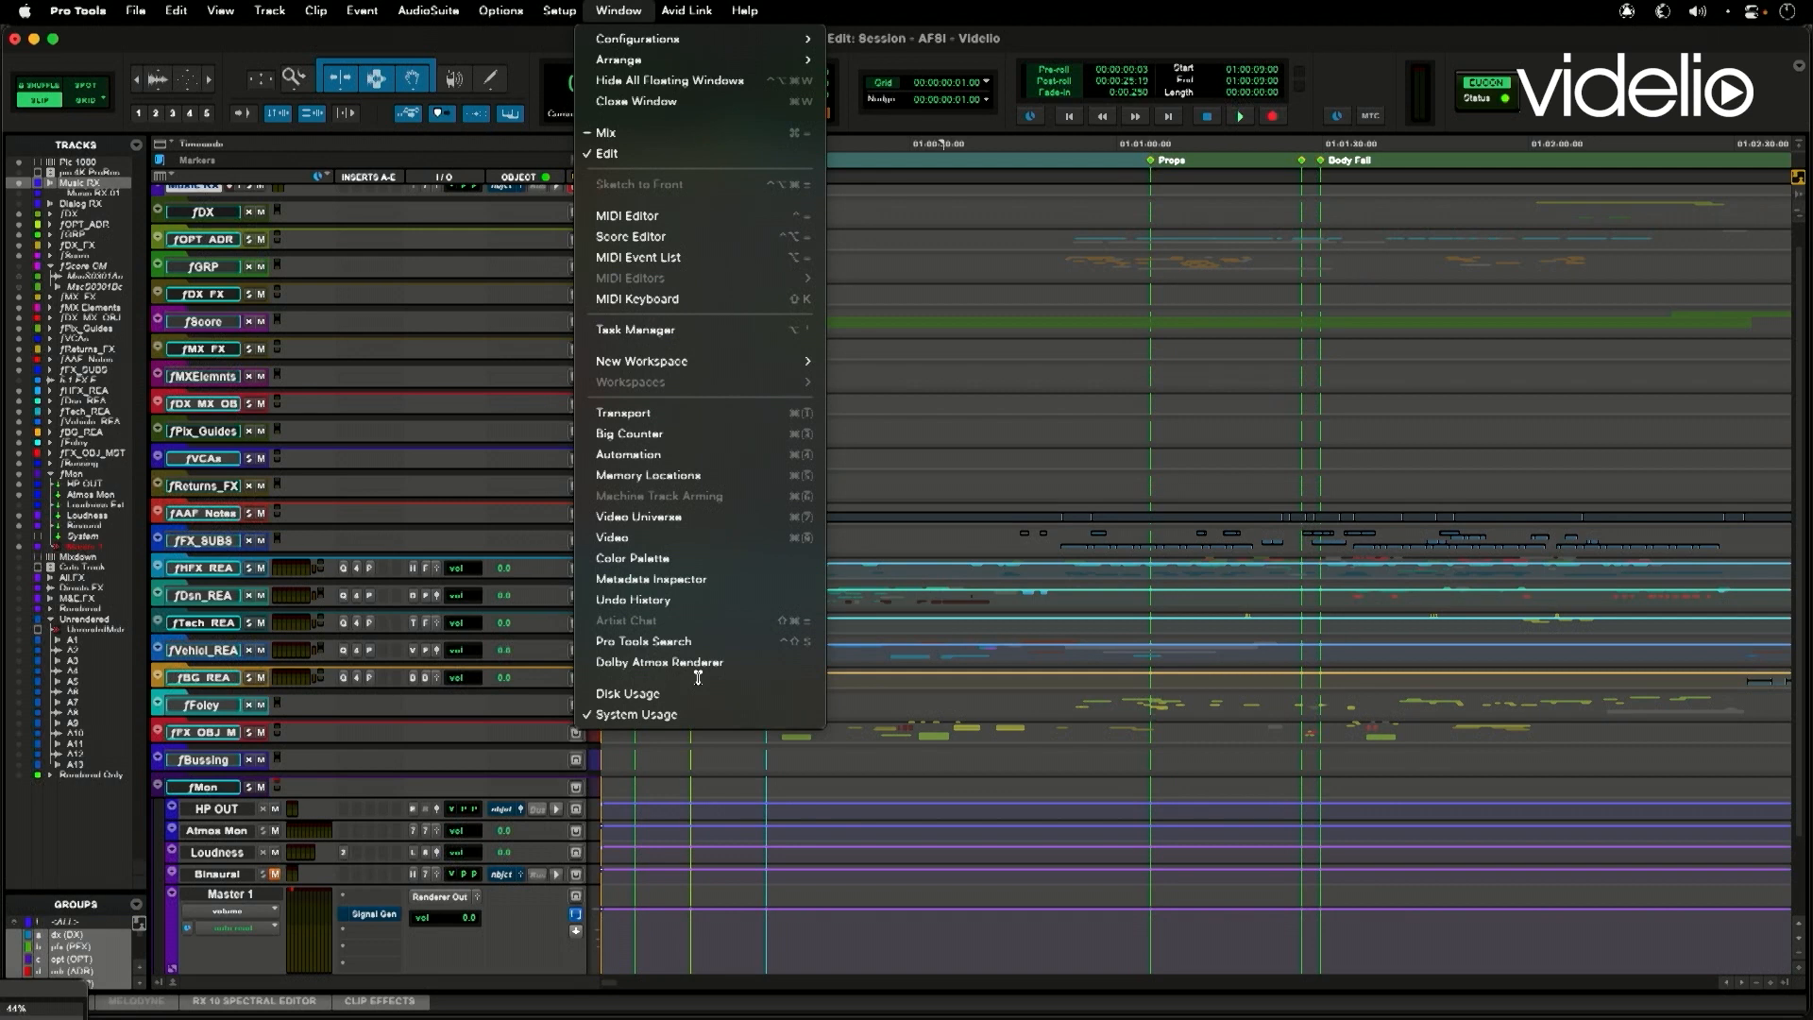
left_click(698, 663)
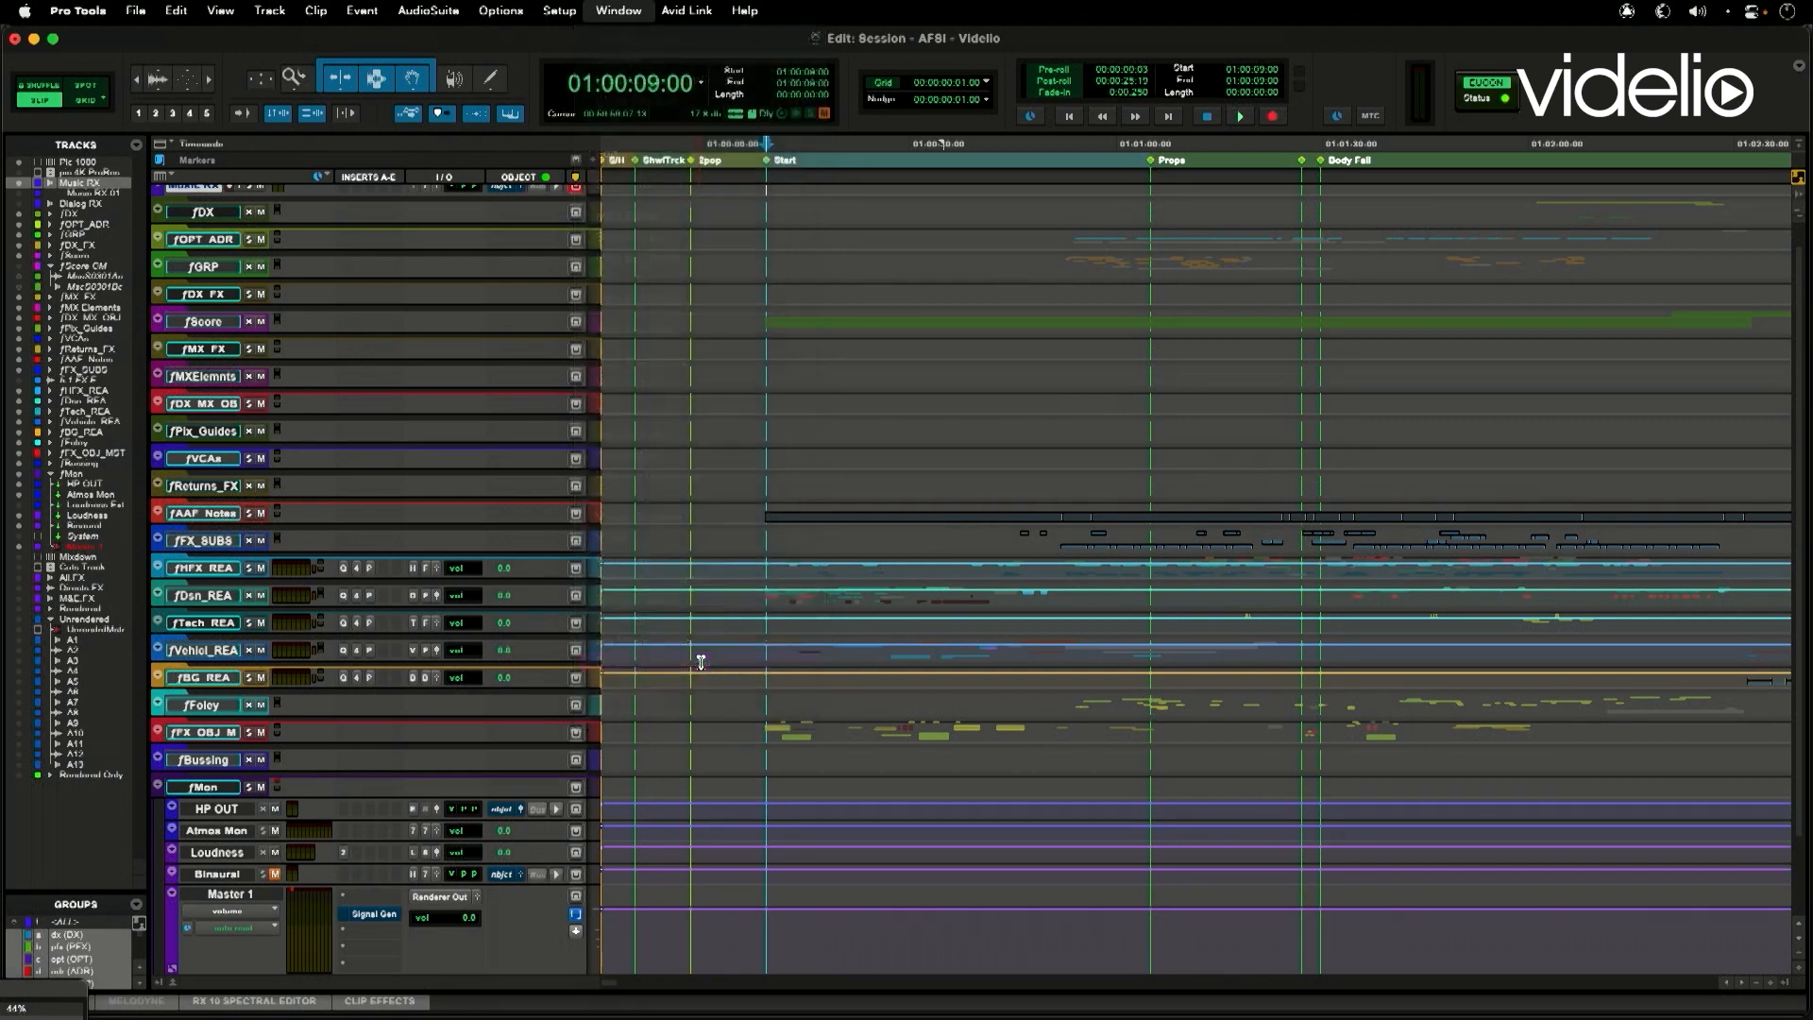
left_click_drag(527, 43, 799, 168)
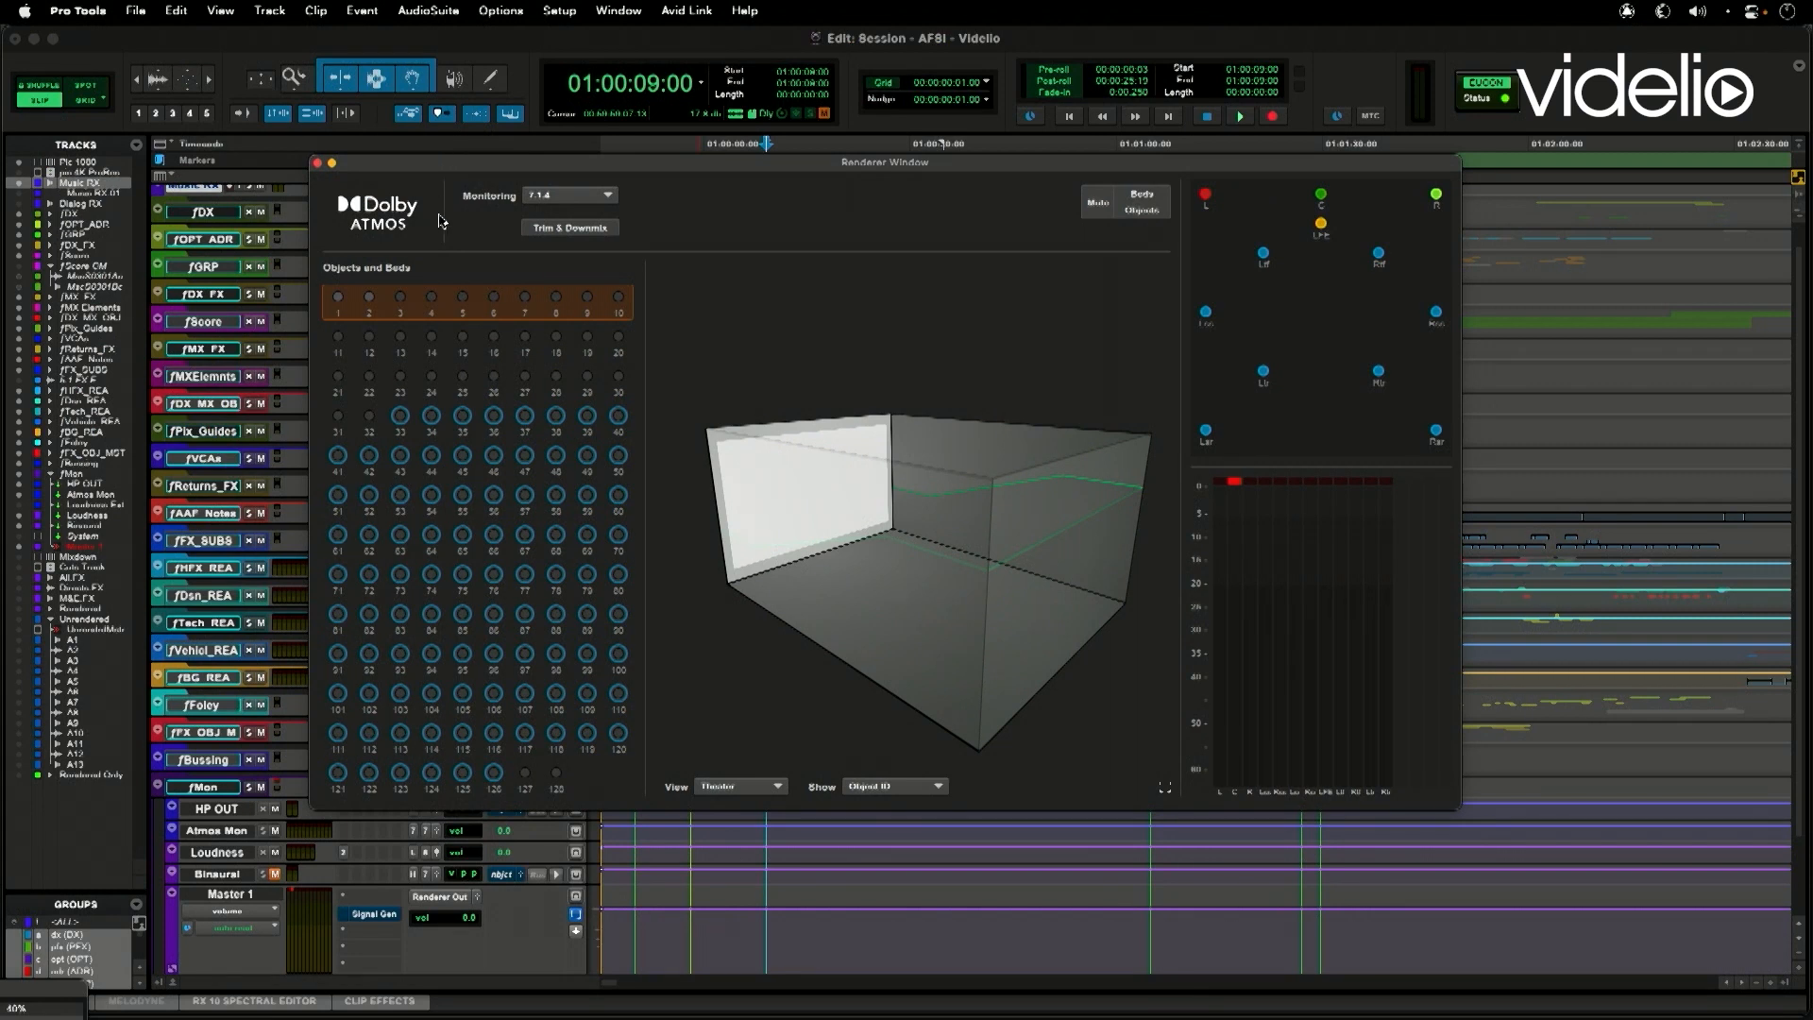
left_click(317, 164)
- Open the I/O Setup and examine the output paths for the 7.1.4 output, bed and objects
left_click(561, 9)
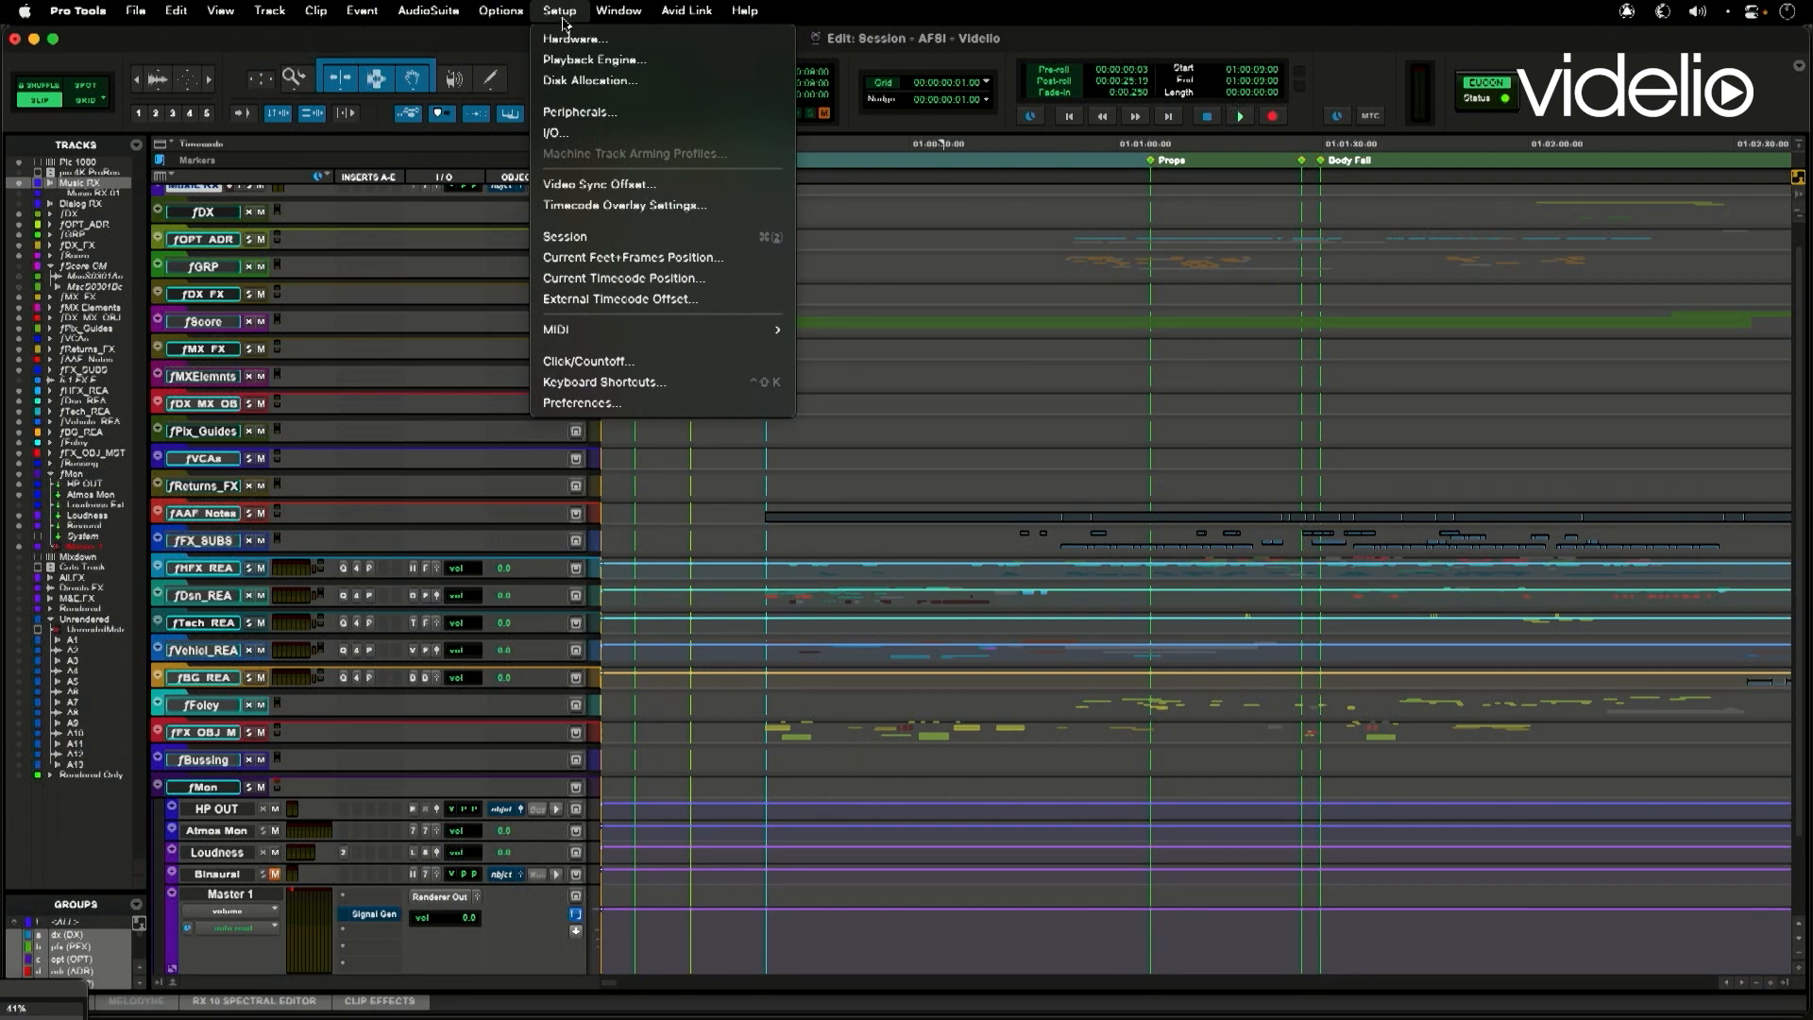
left_click(567, 136)
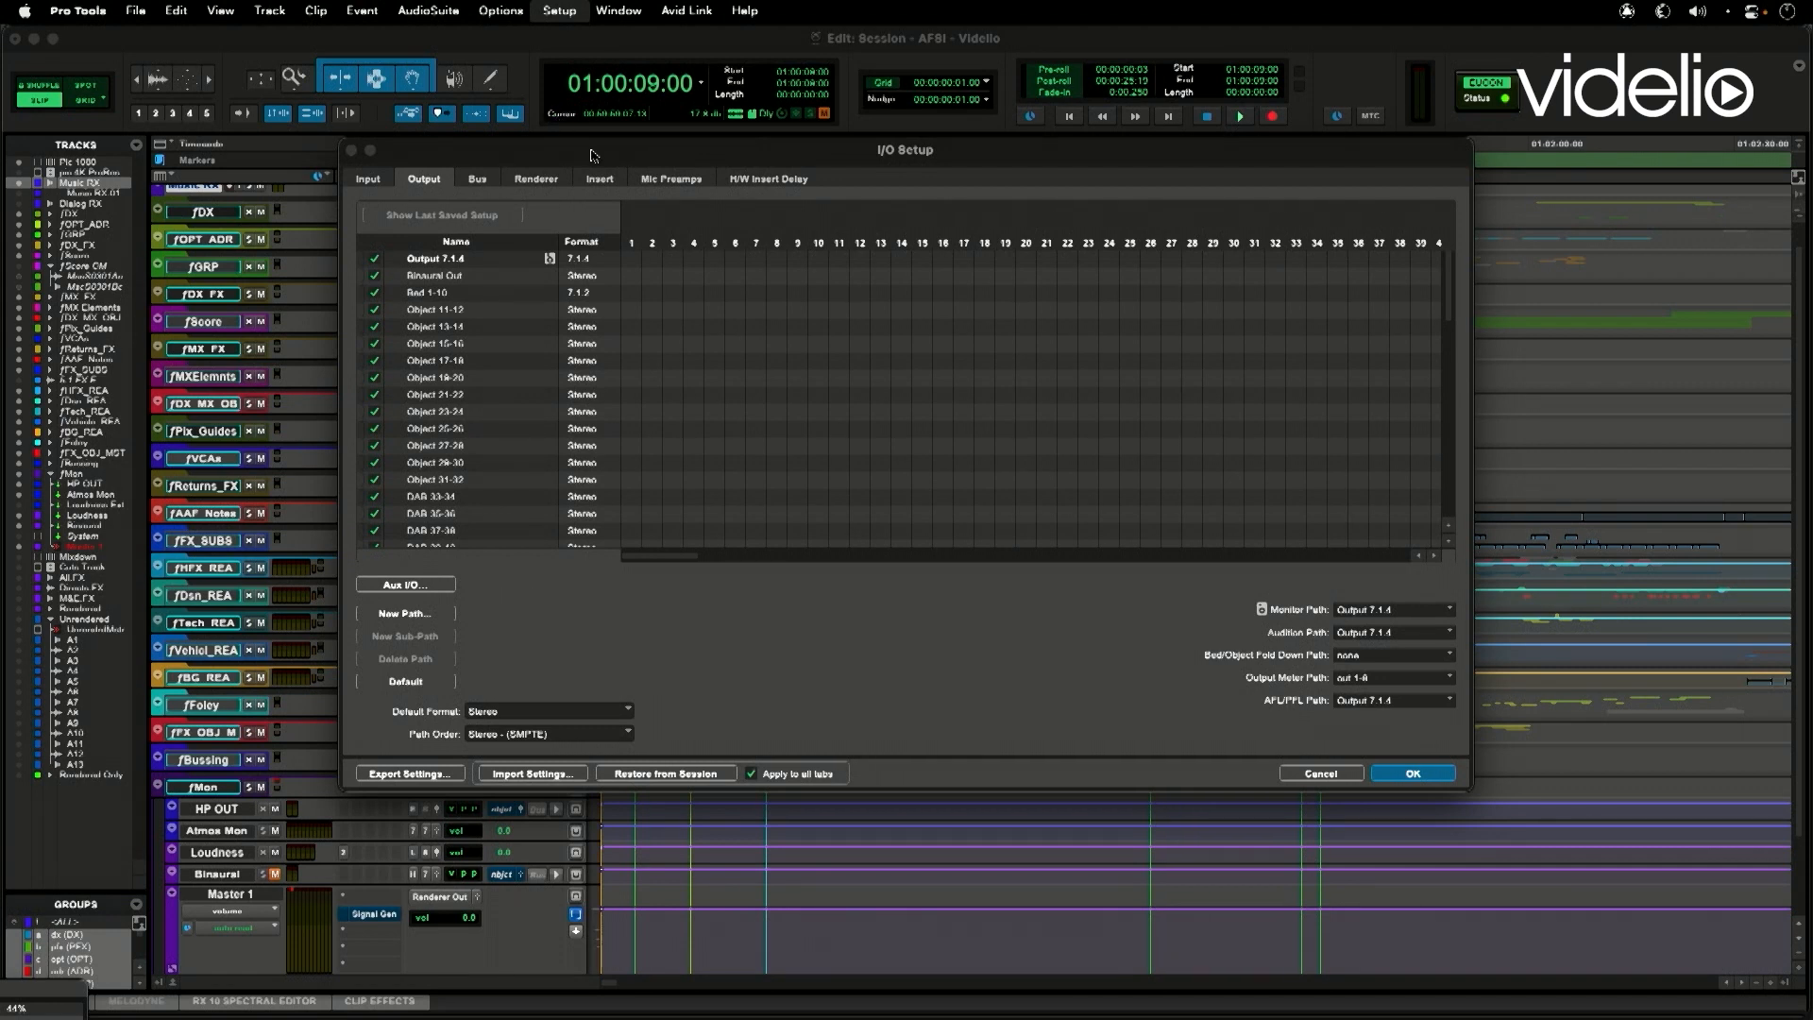
left_click_drag(594, 155, 586, 141)
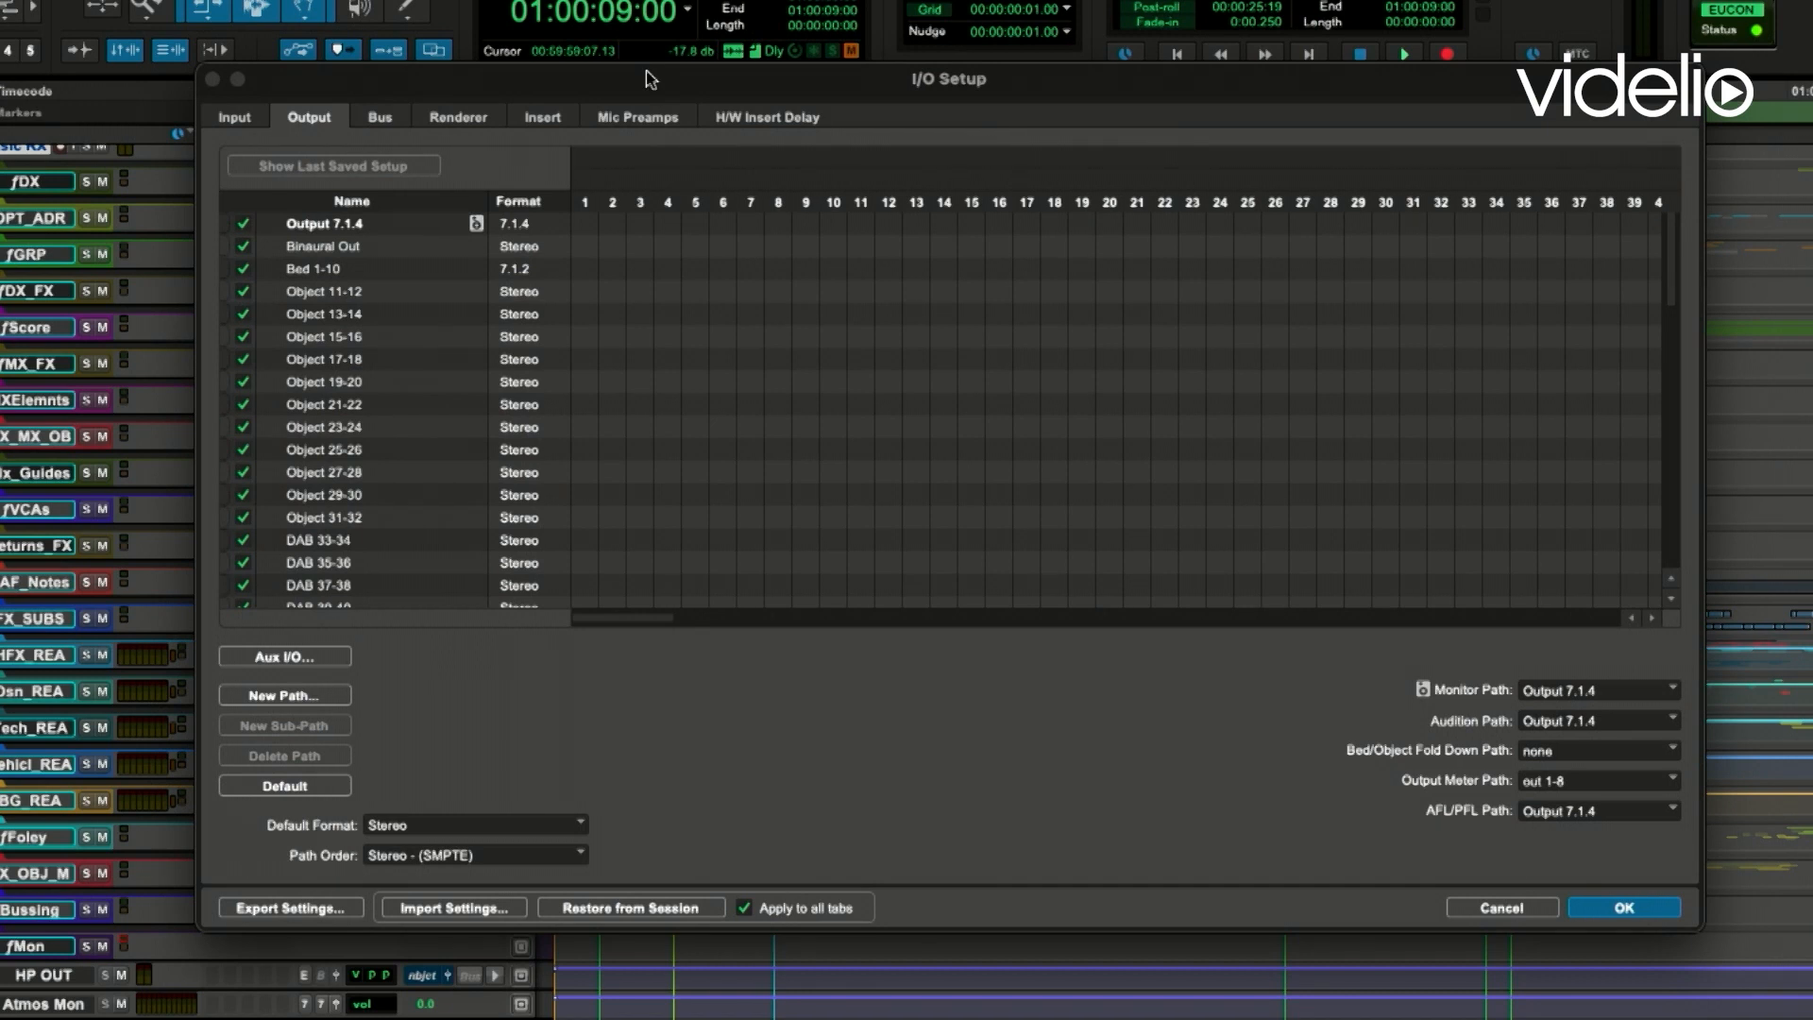
left_click_drag(610, 68, 627, 67)
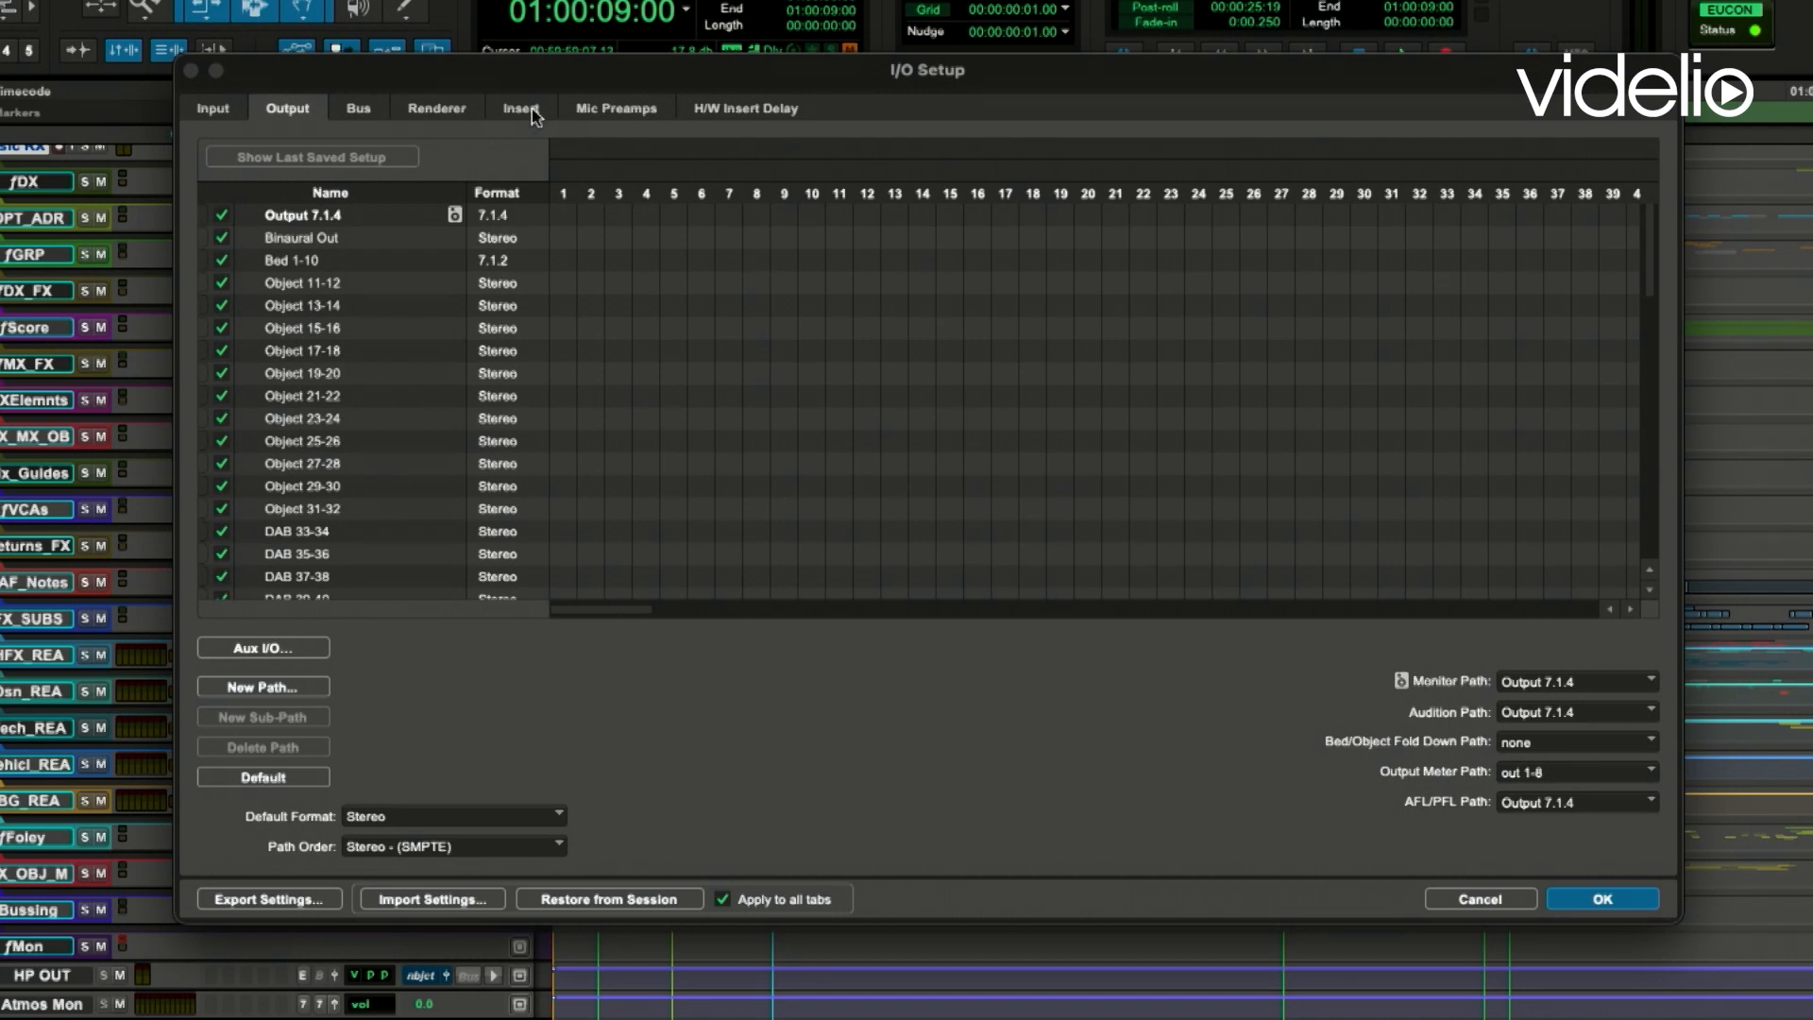
- Show the Dolby Atmos renderer inputs in I/O Setup and check the default mono and stereo object creation options
left_click(457, 116)
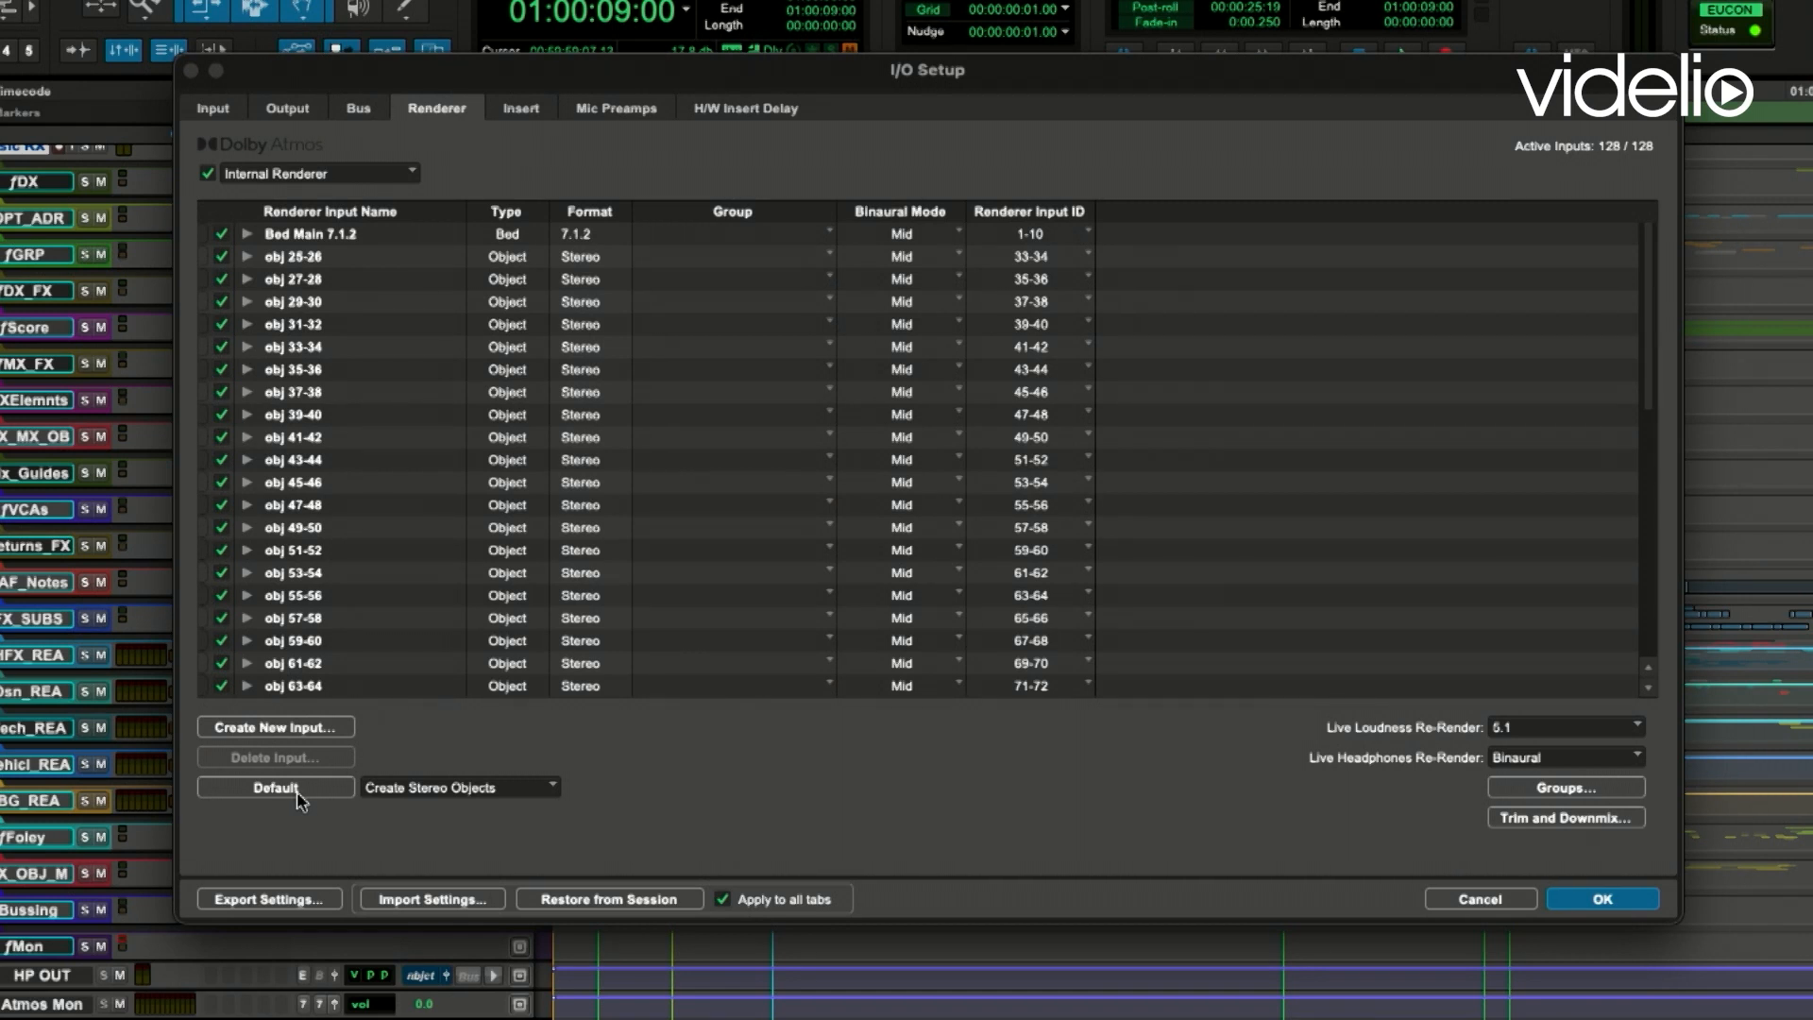
left_click(557, 791)
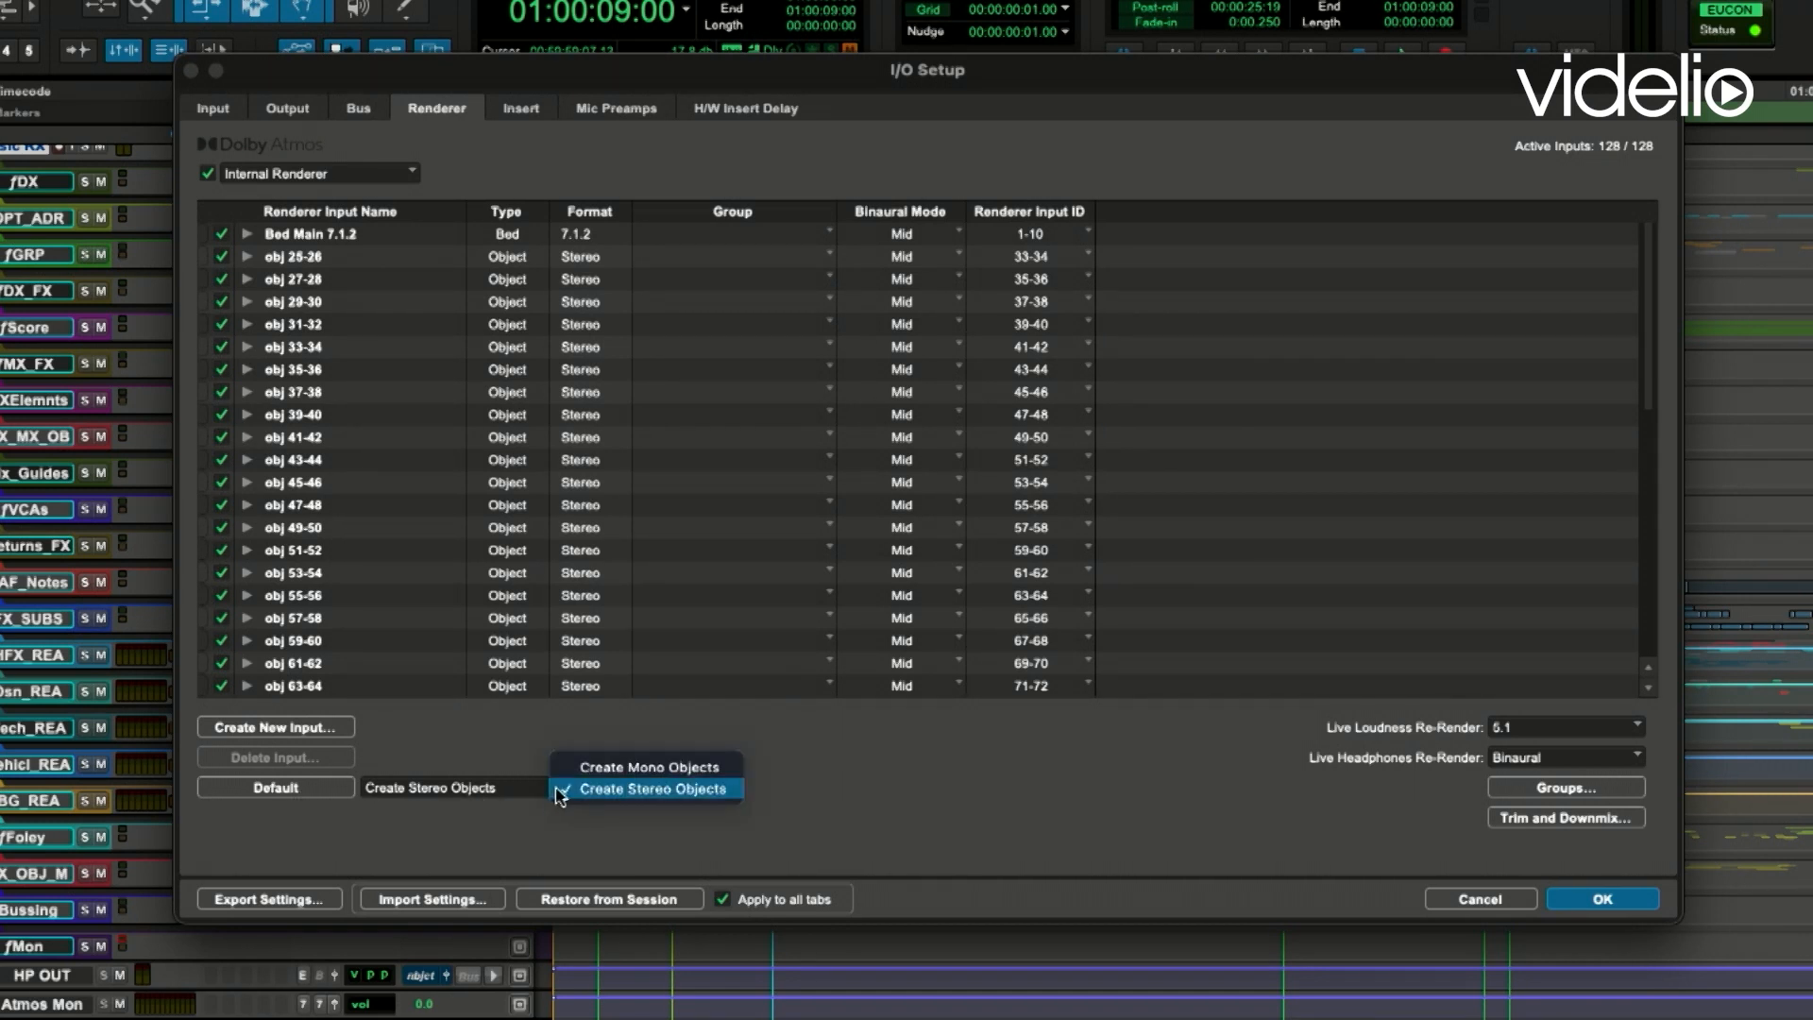
left_click(818, 789)
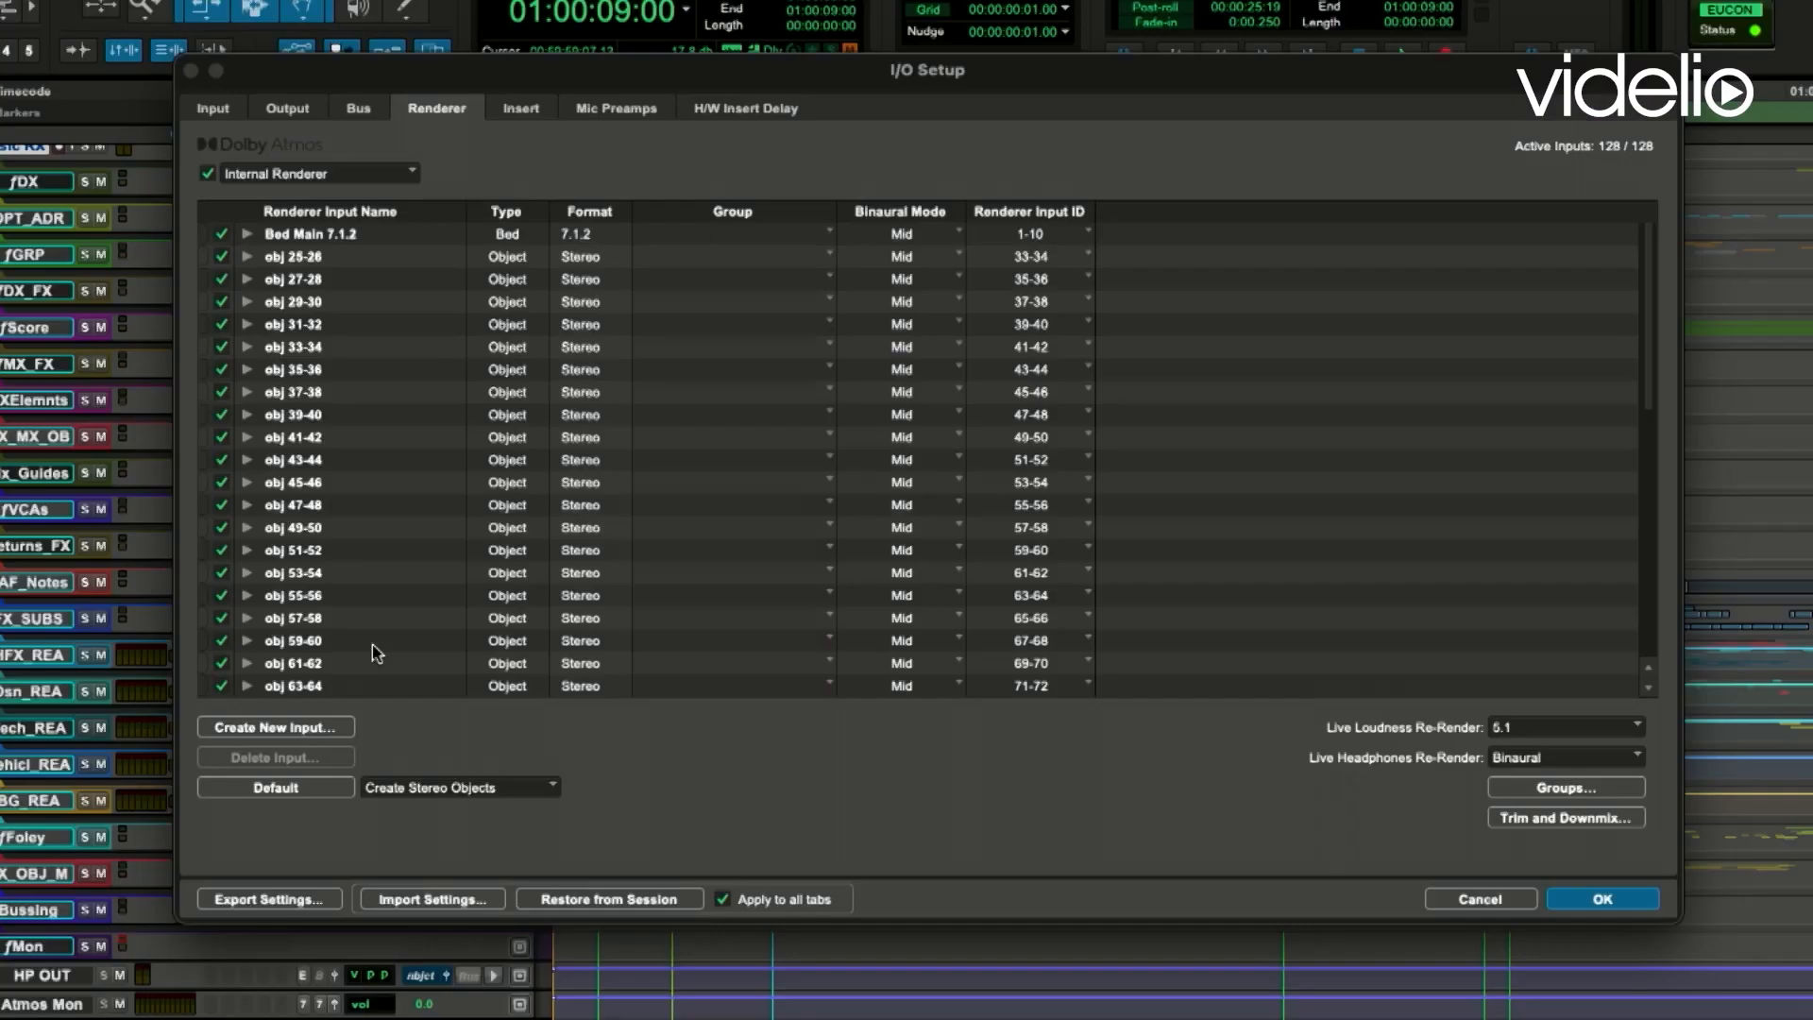
- Start a new renderer input with its type set to Bed, and cancel without creating it
left_click(340, 730)
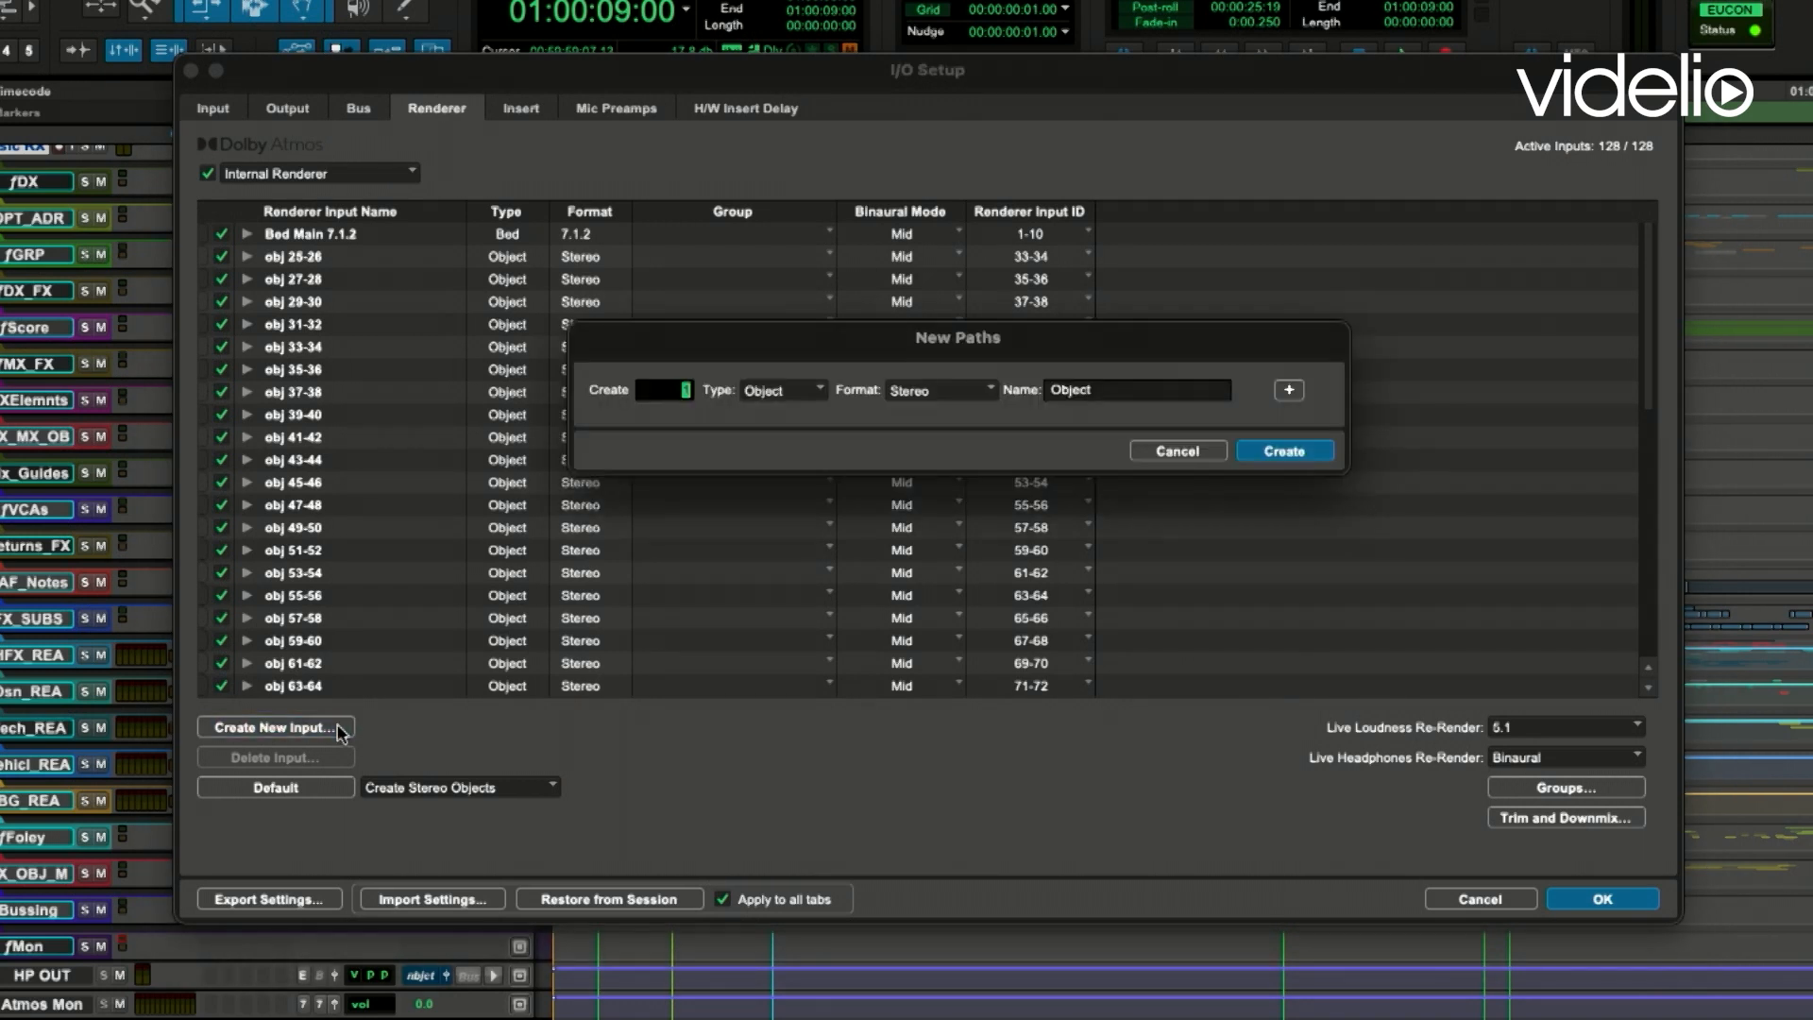
left_click(796, 397)
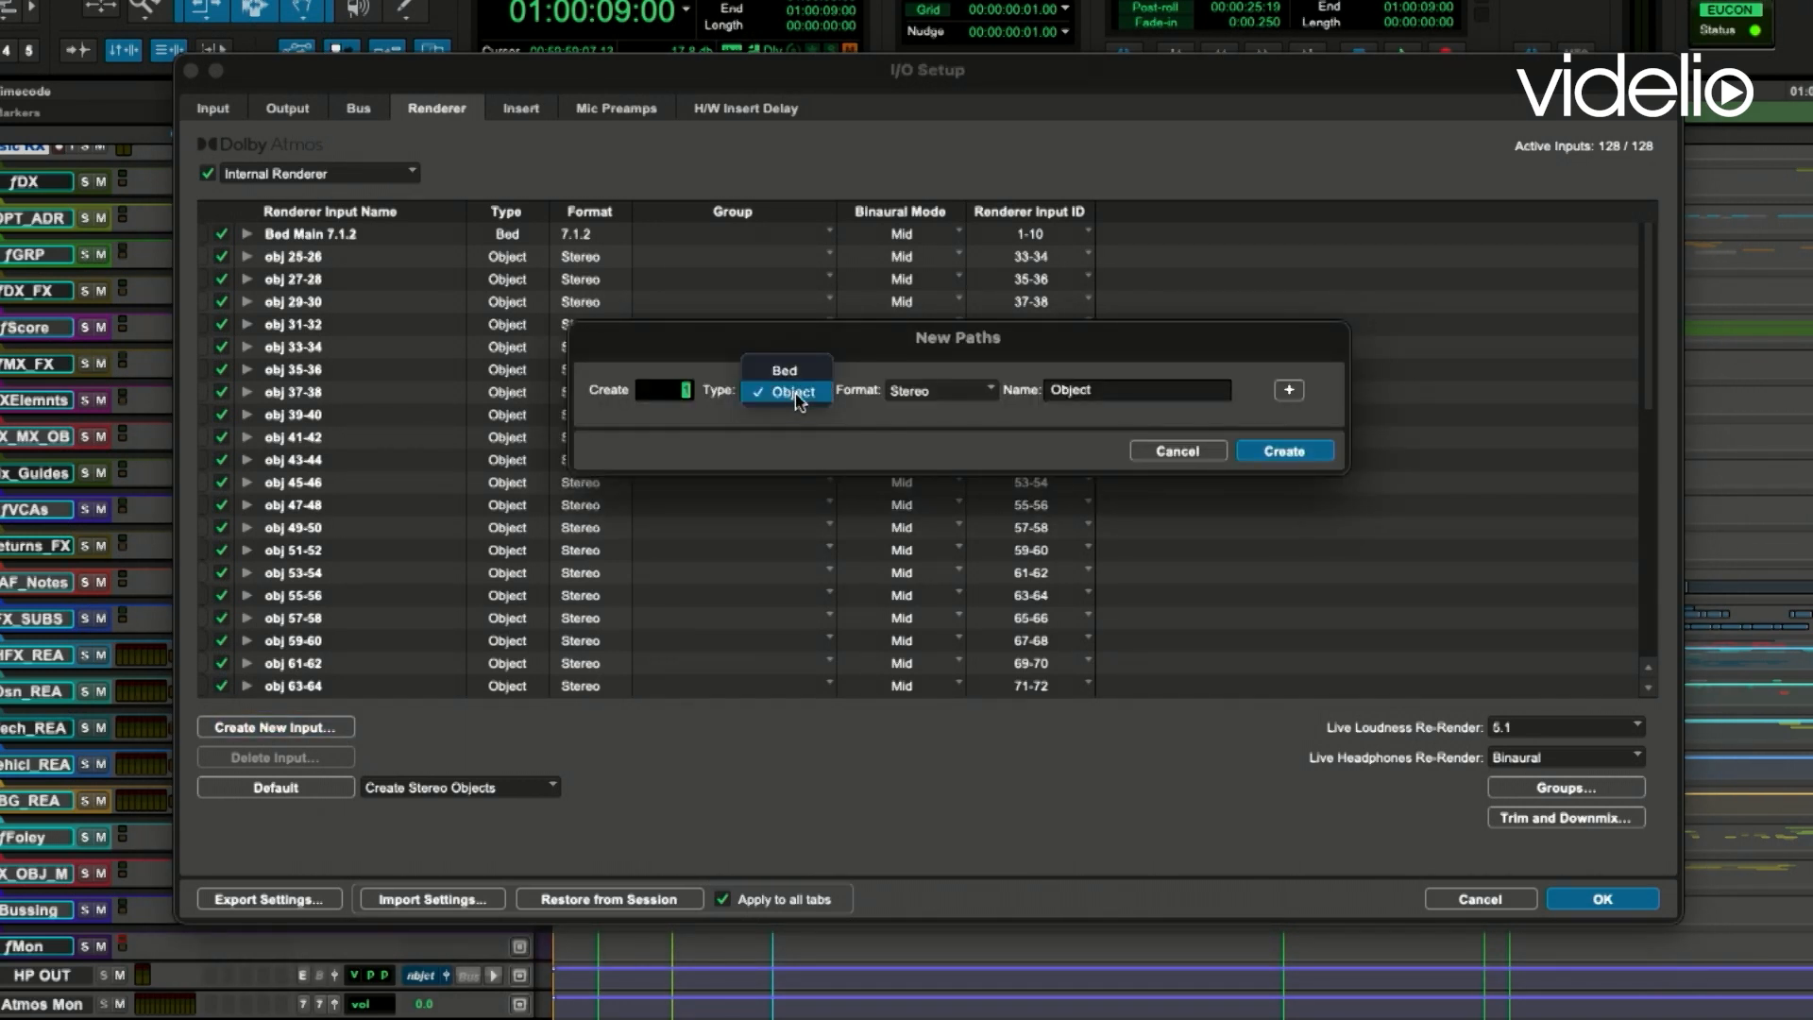
left_click(795, 370)
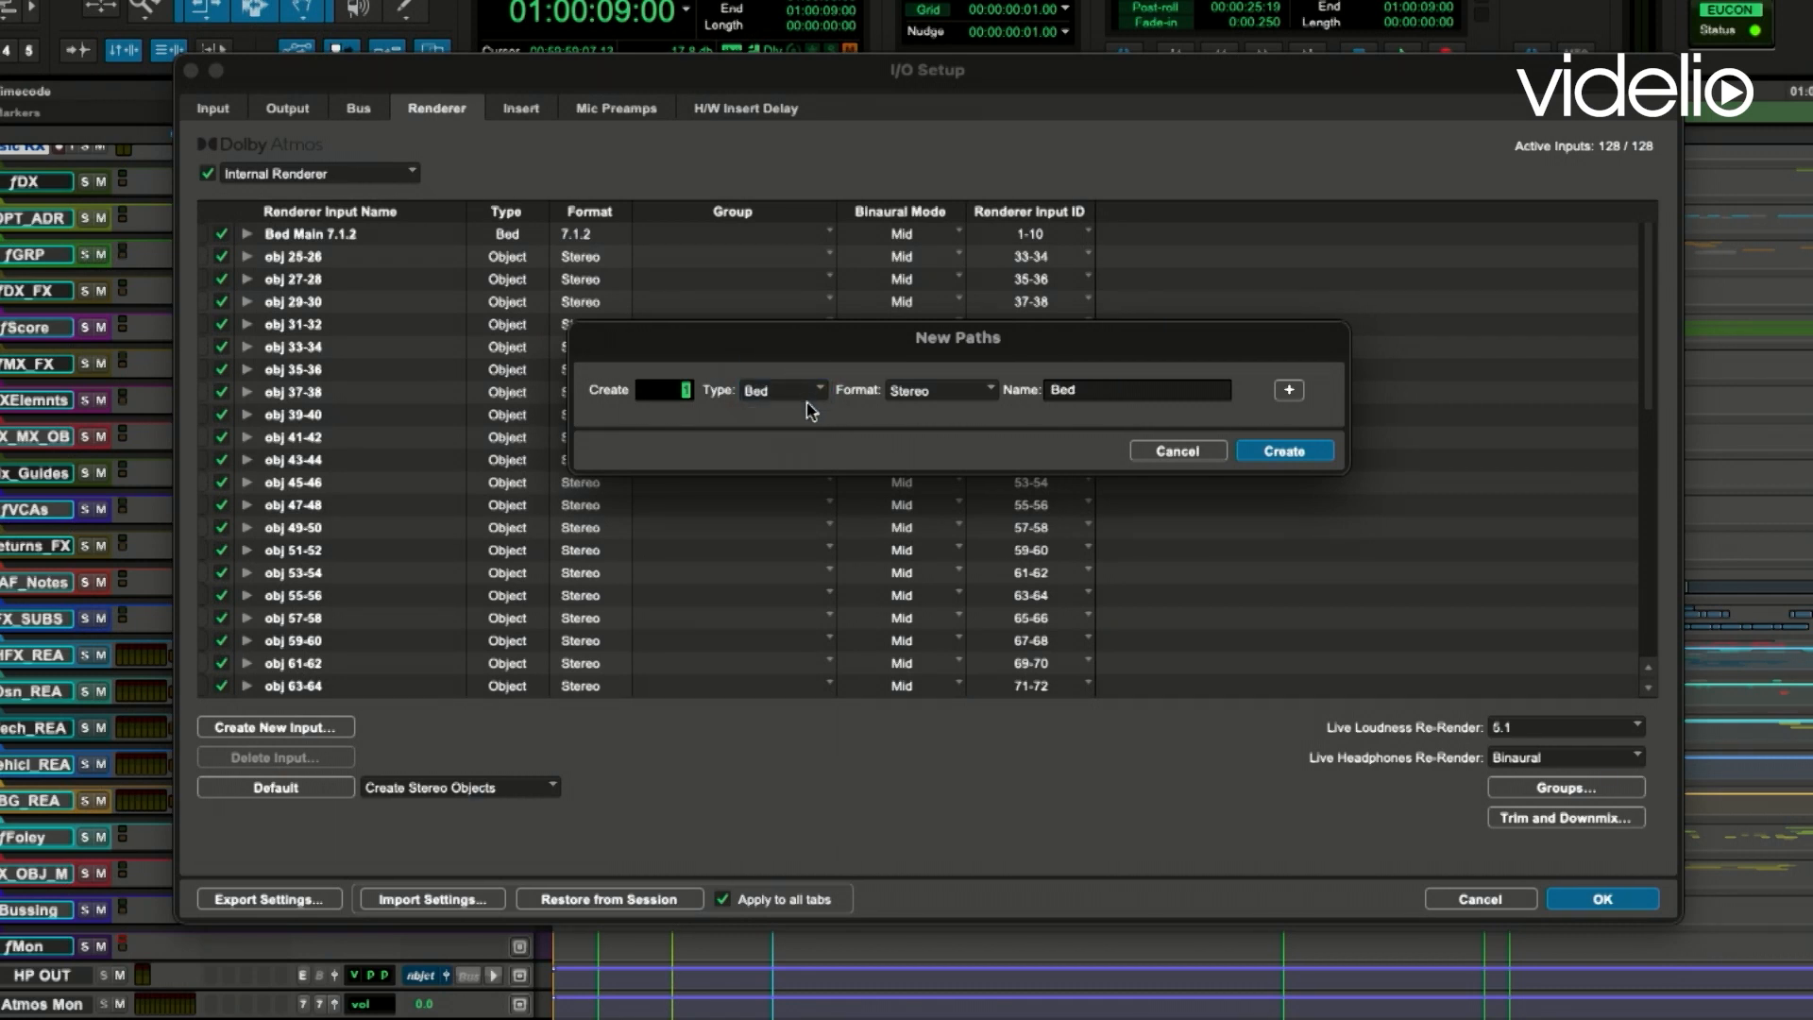
left_click(1175, 451)
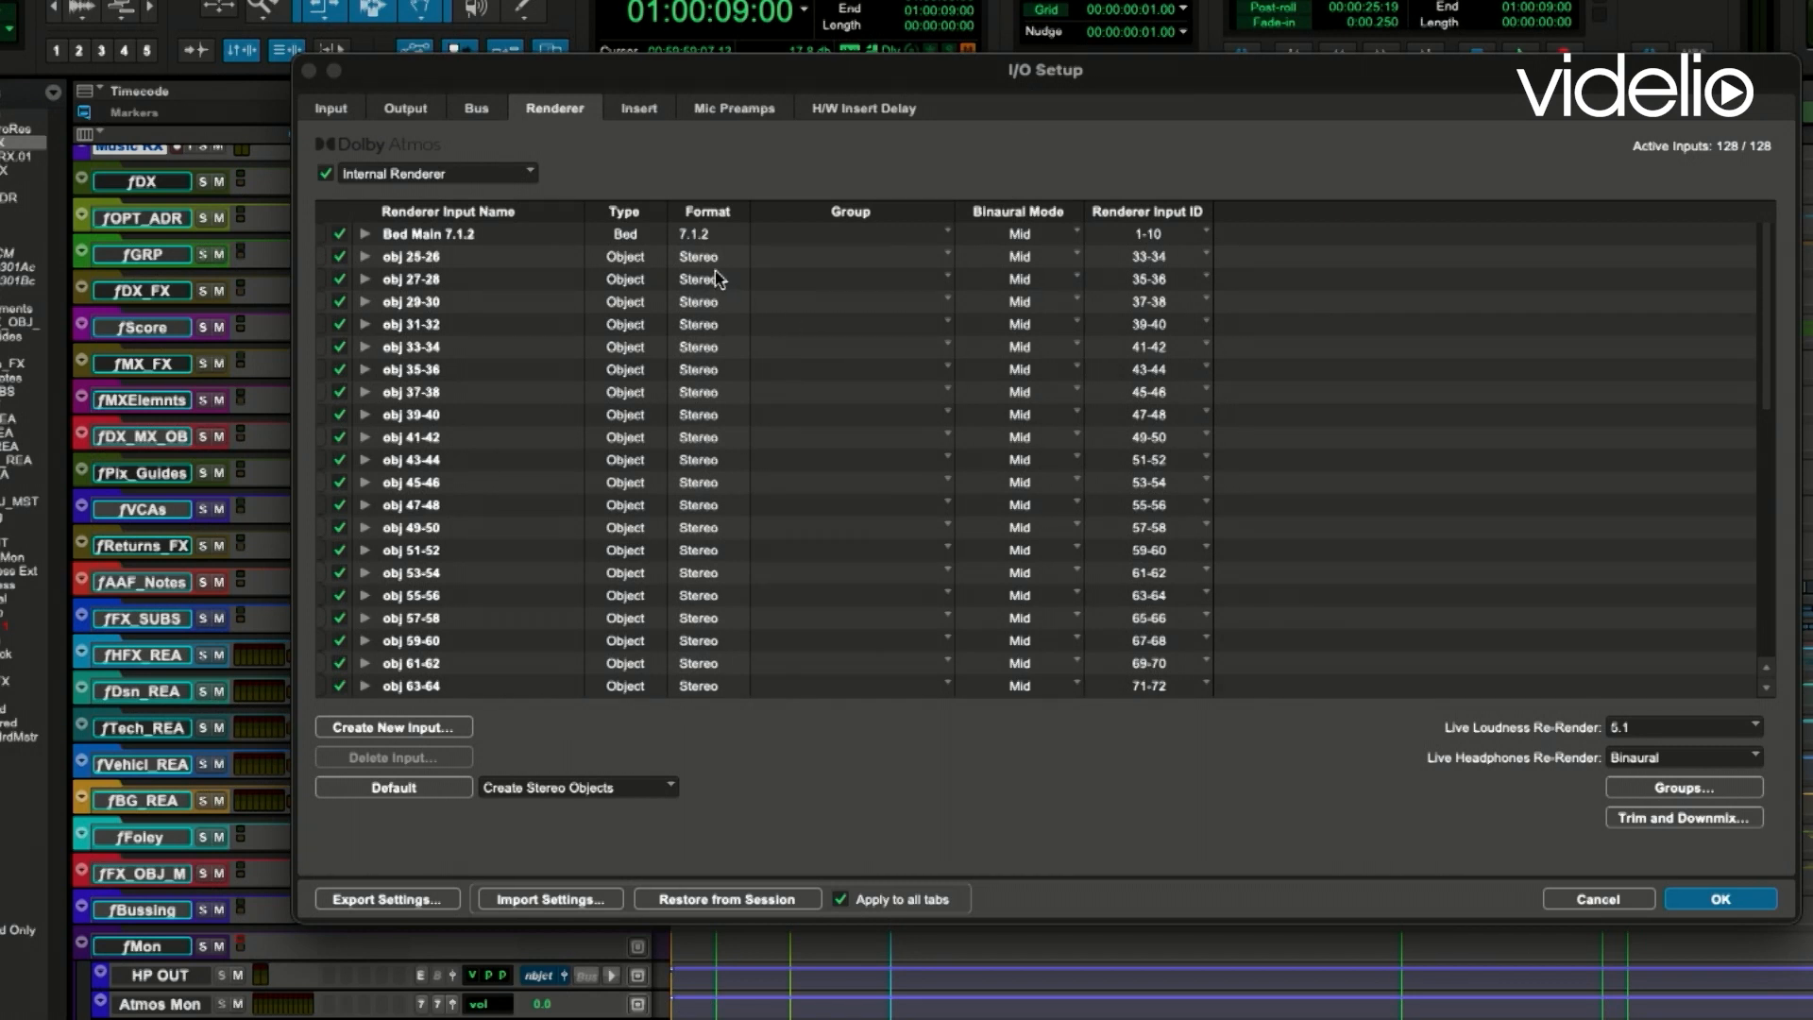
- Colour-code the Bed Main 7.1.2 renderer input red
left_click(440, 240)
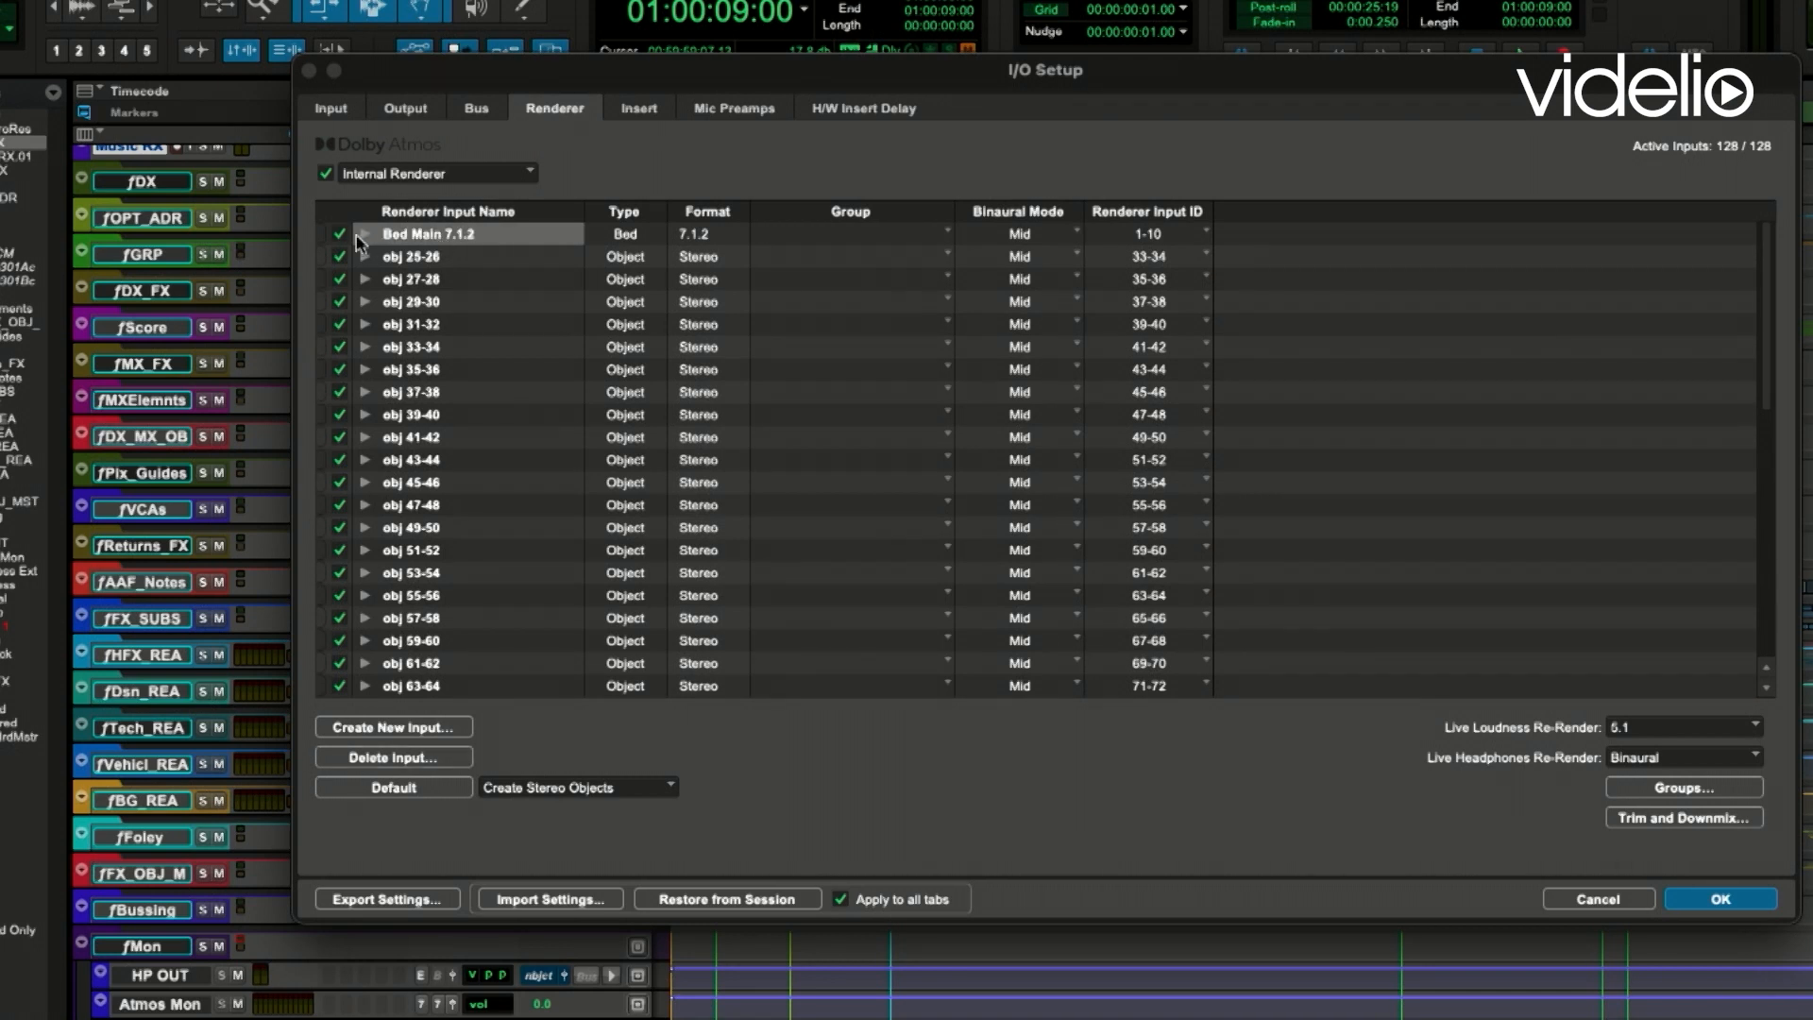
left_click(321, 240)
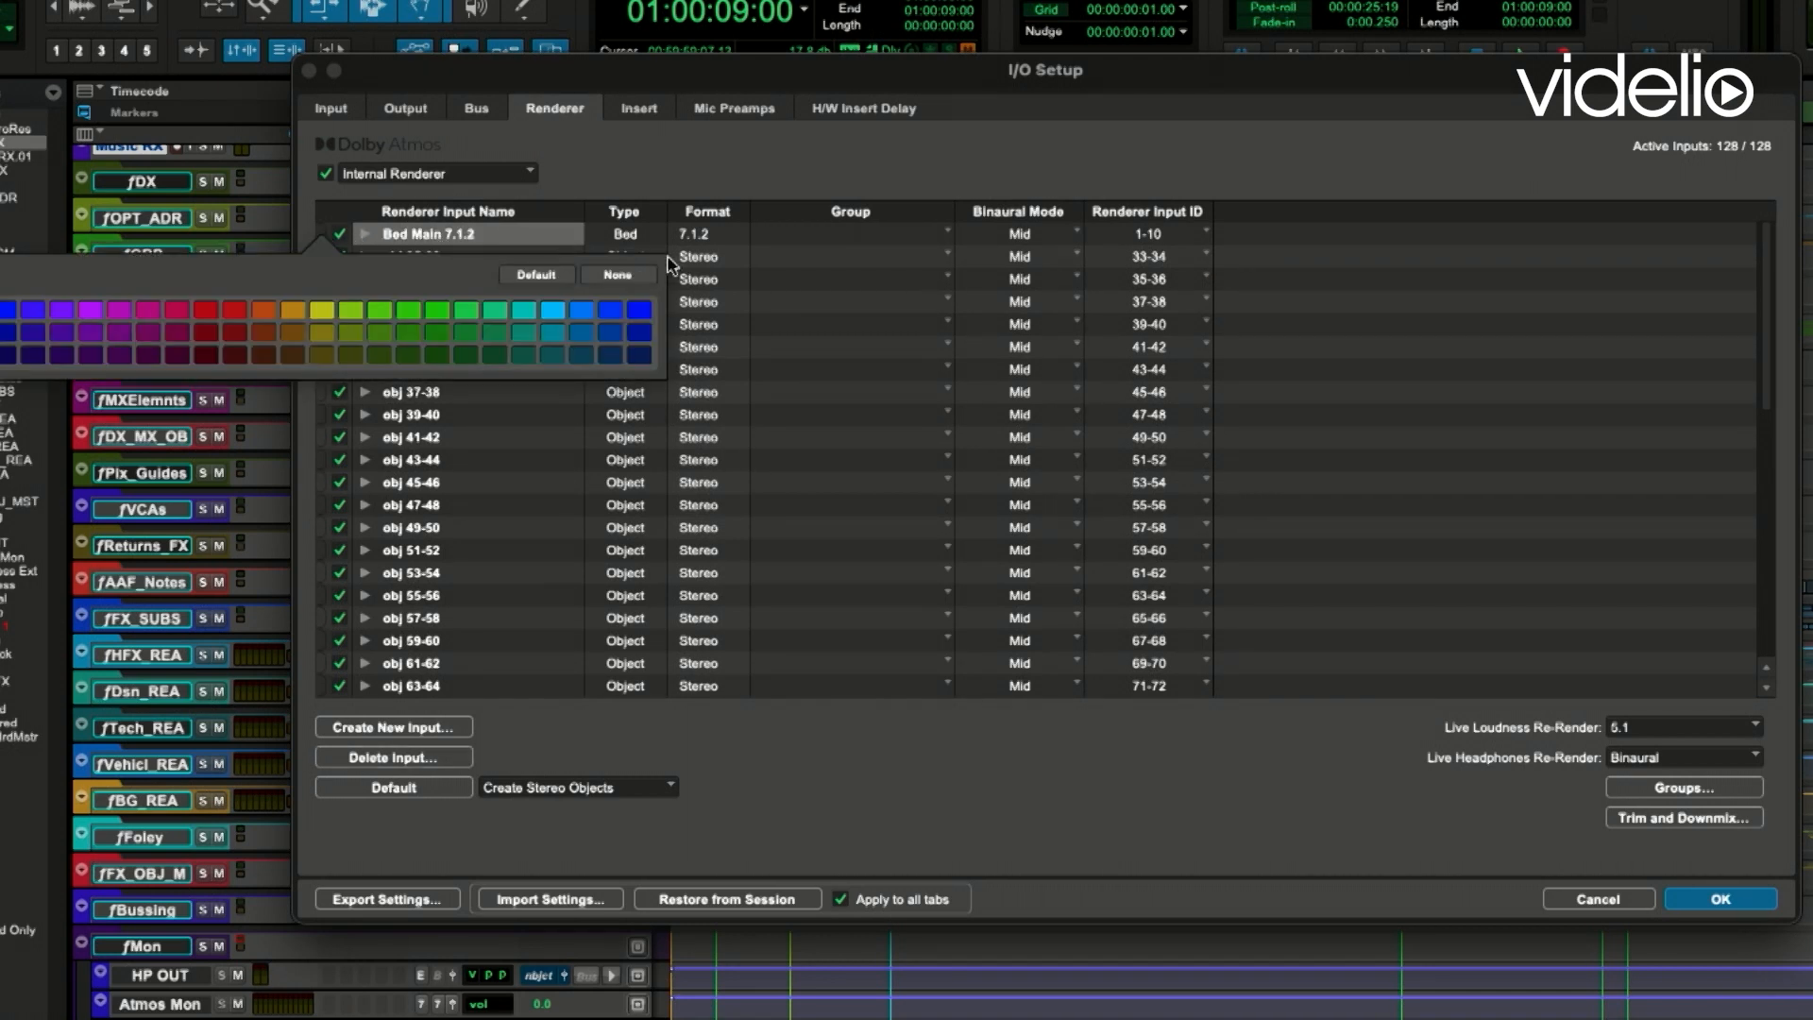
left_click(207, 332)
left_click(815, 171)
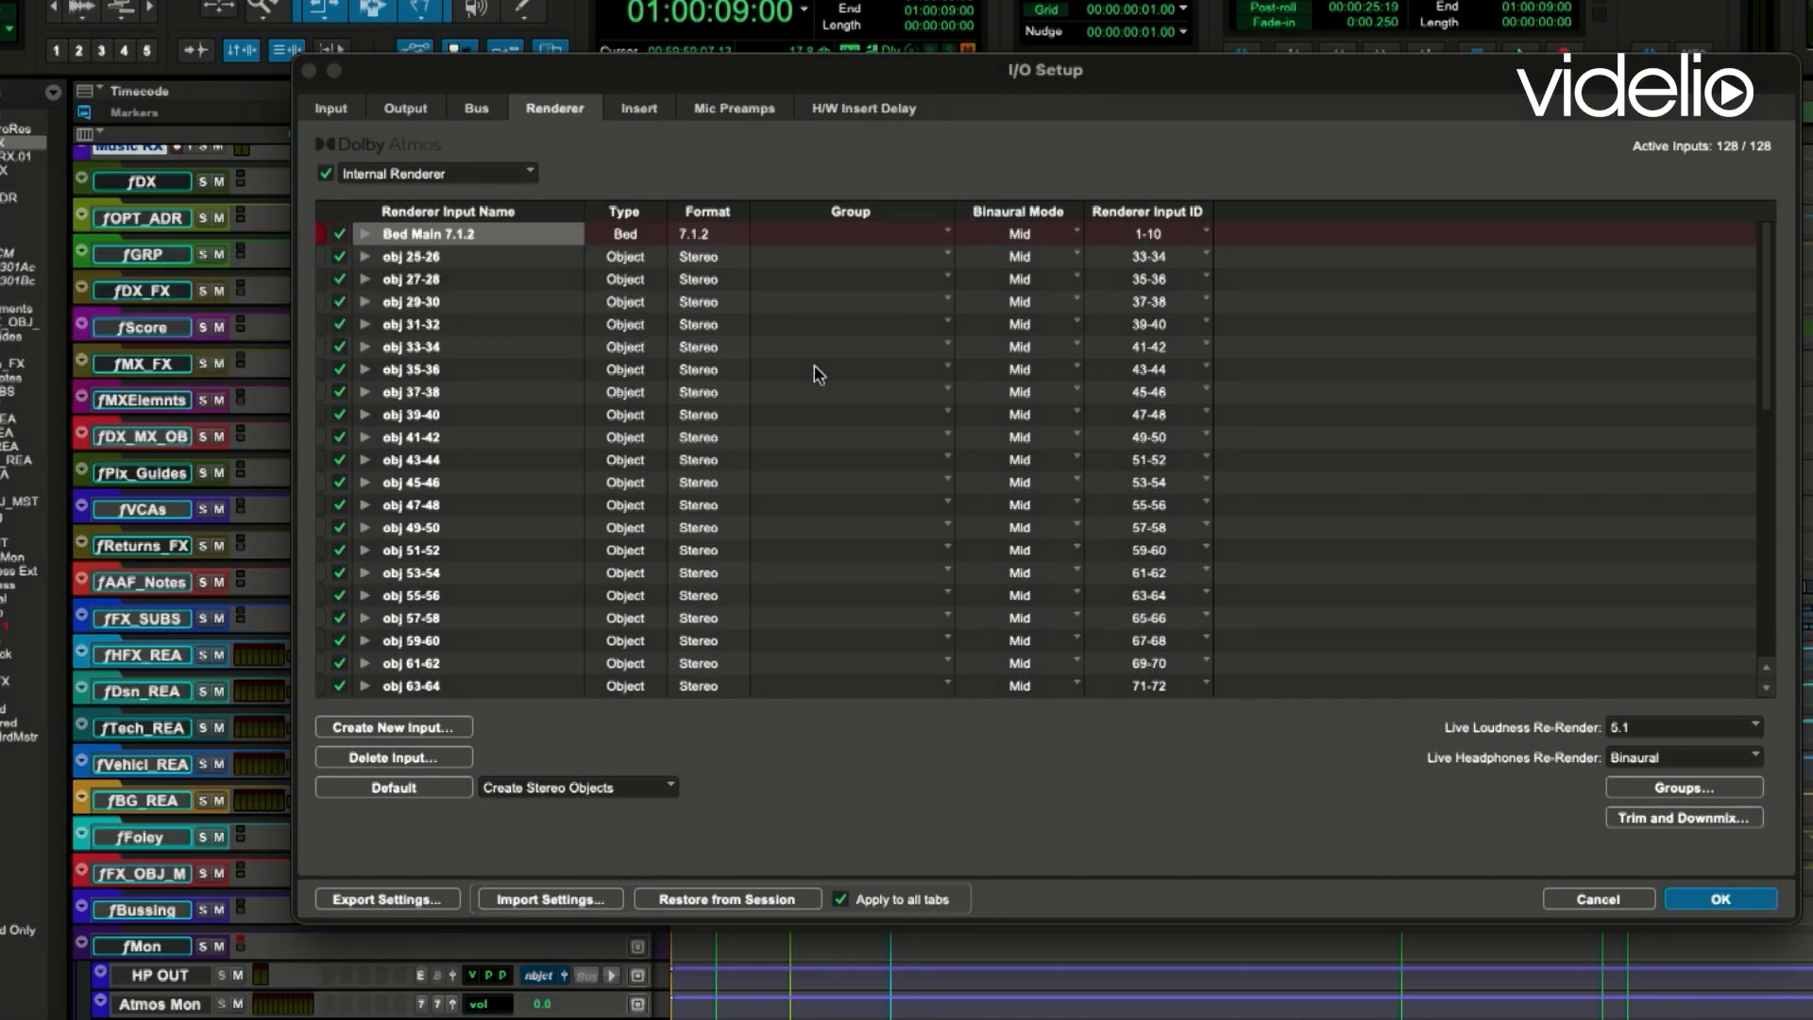
- Examine the available bed/object groups and the session's Trim and Downmix settings without changing them
left_click(940, 236)
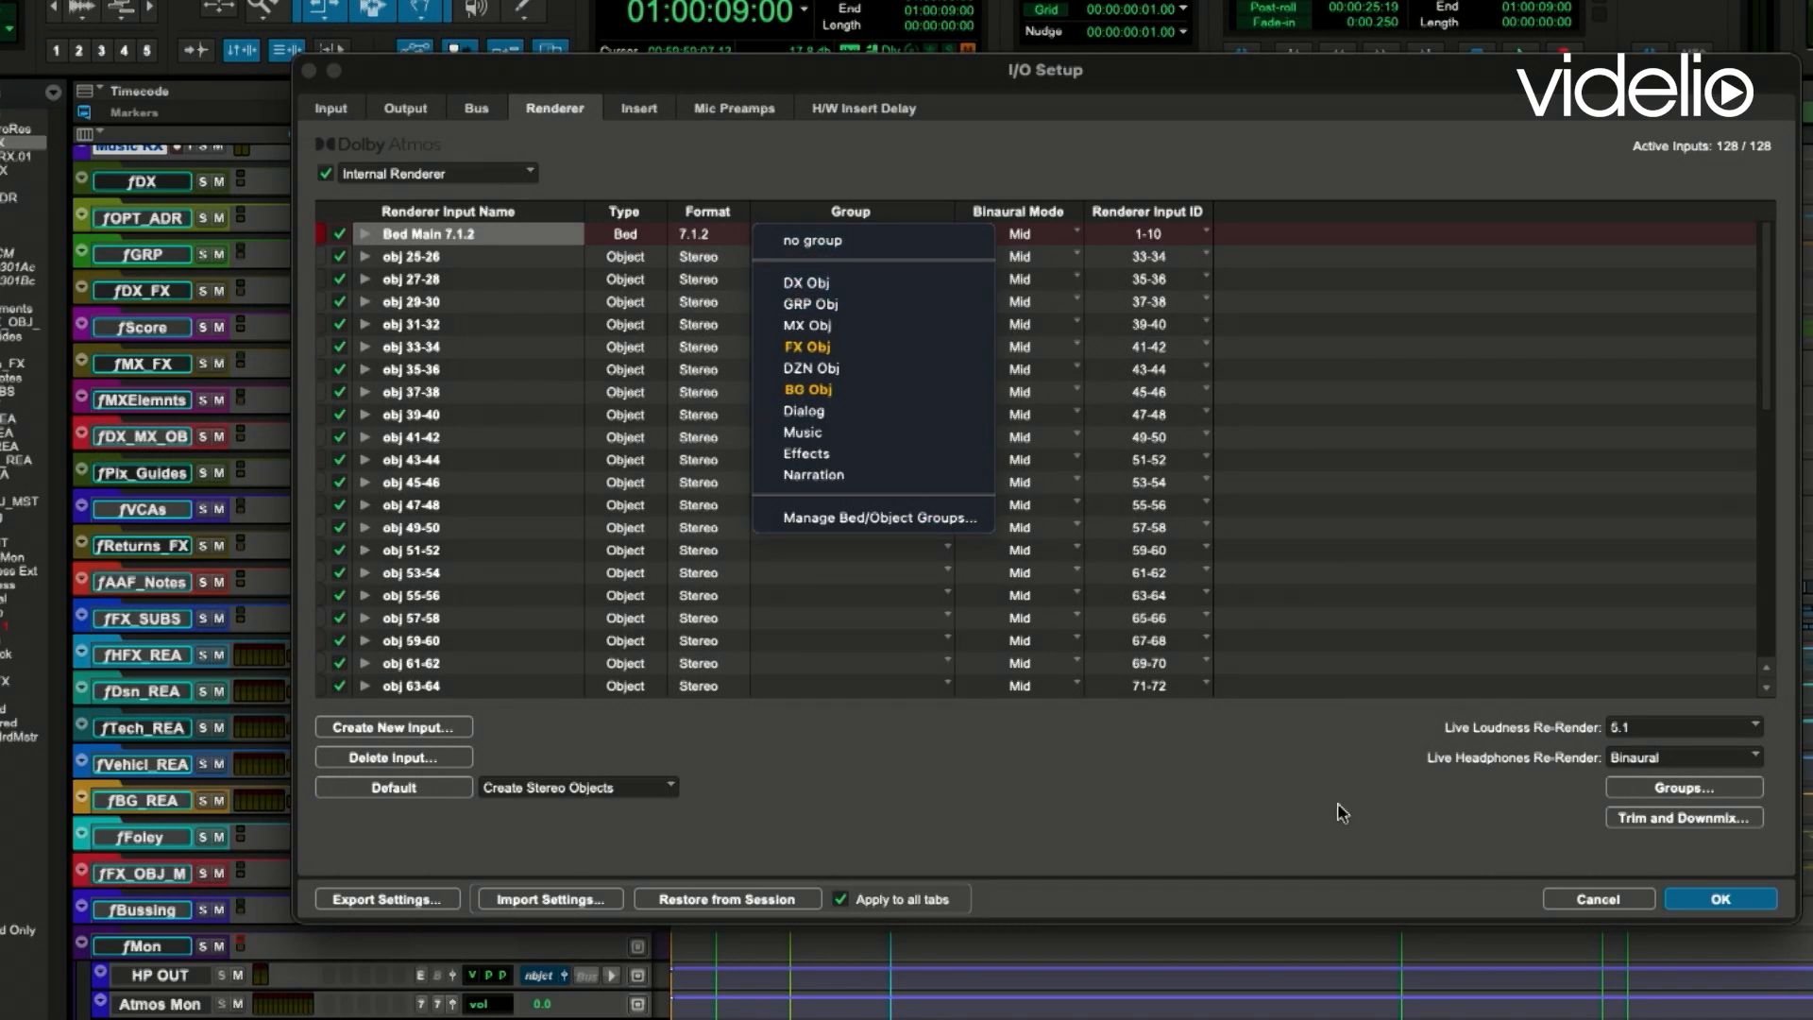
left_click(1310, 772)
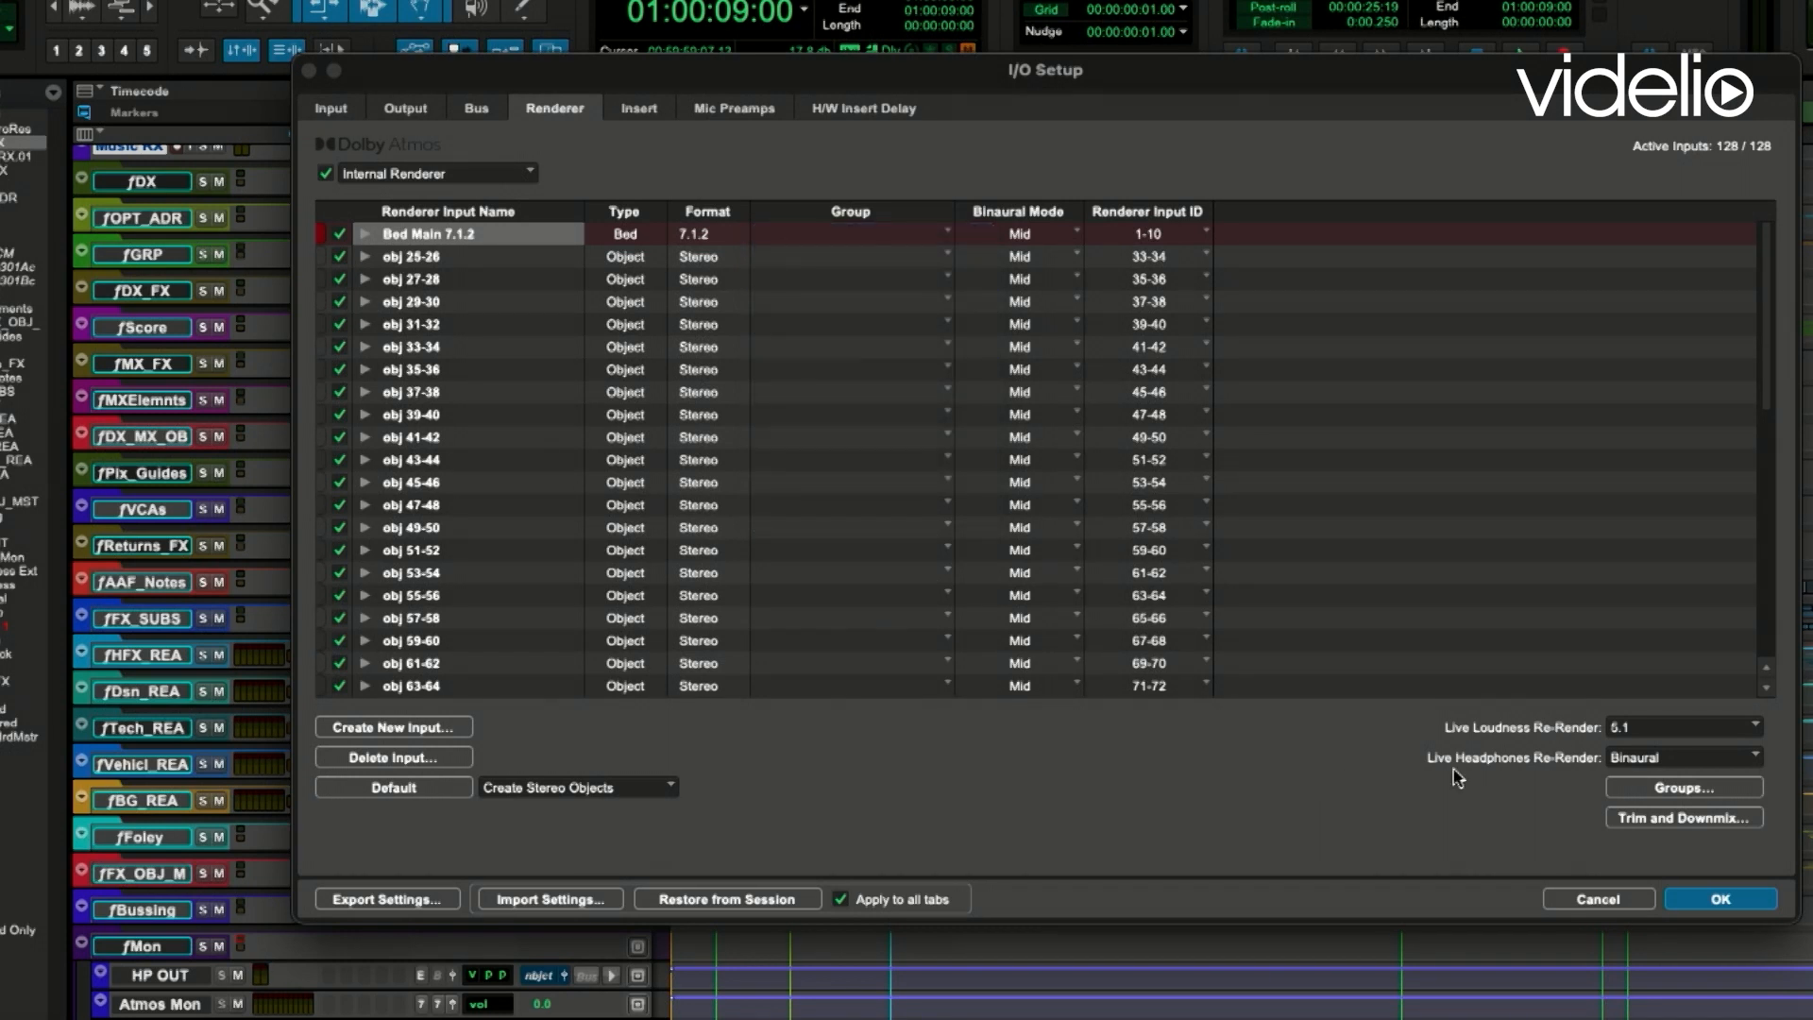
left_click(1714, 791)
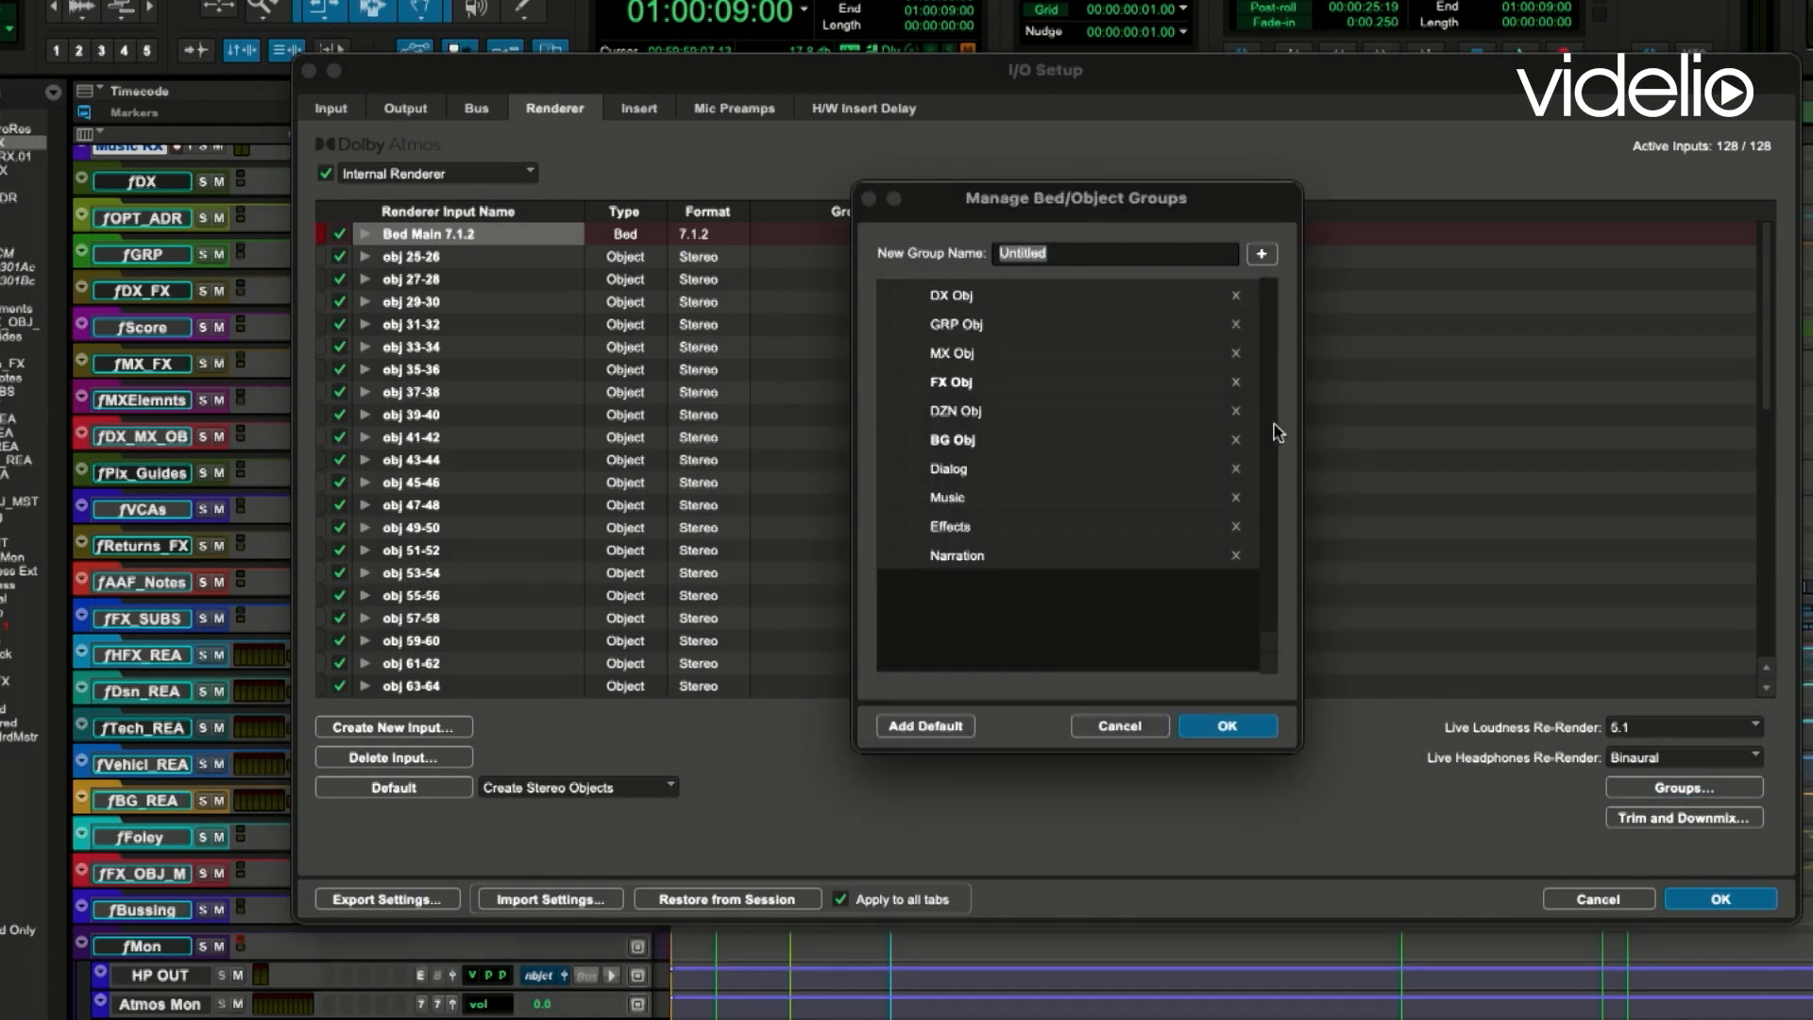
left_click_drag(1115, 193, 1128, 162)
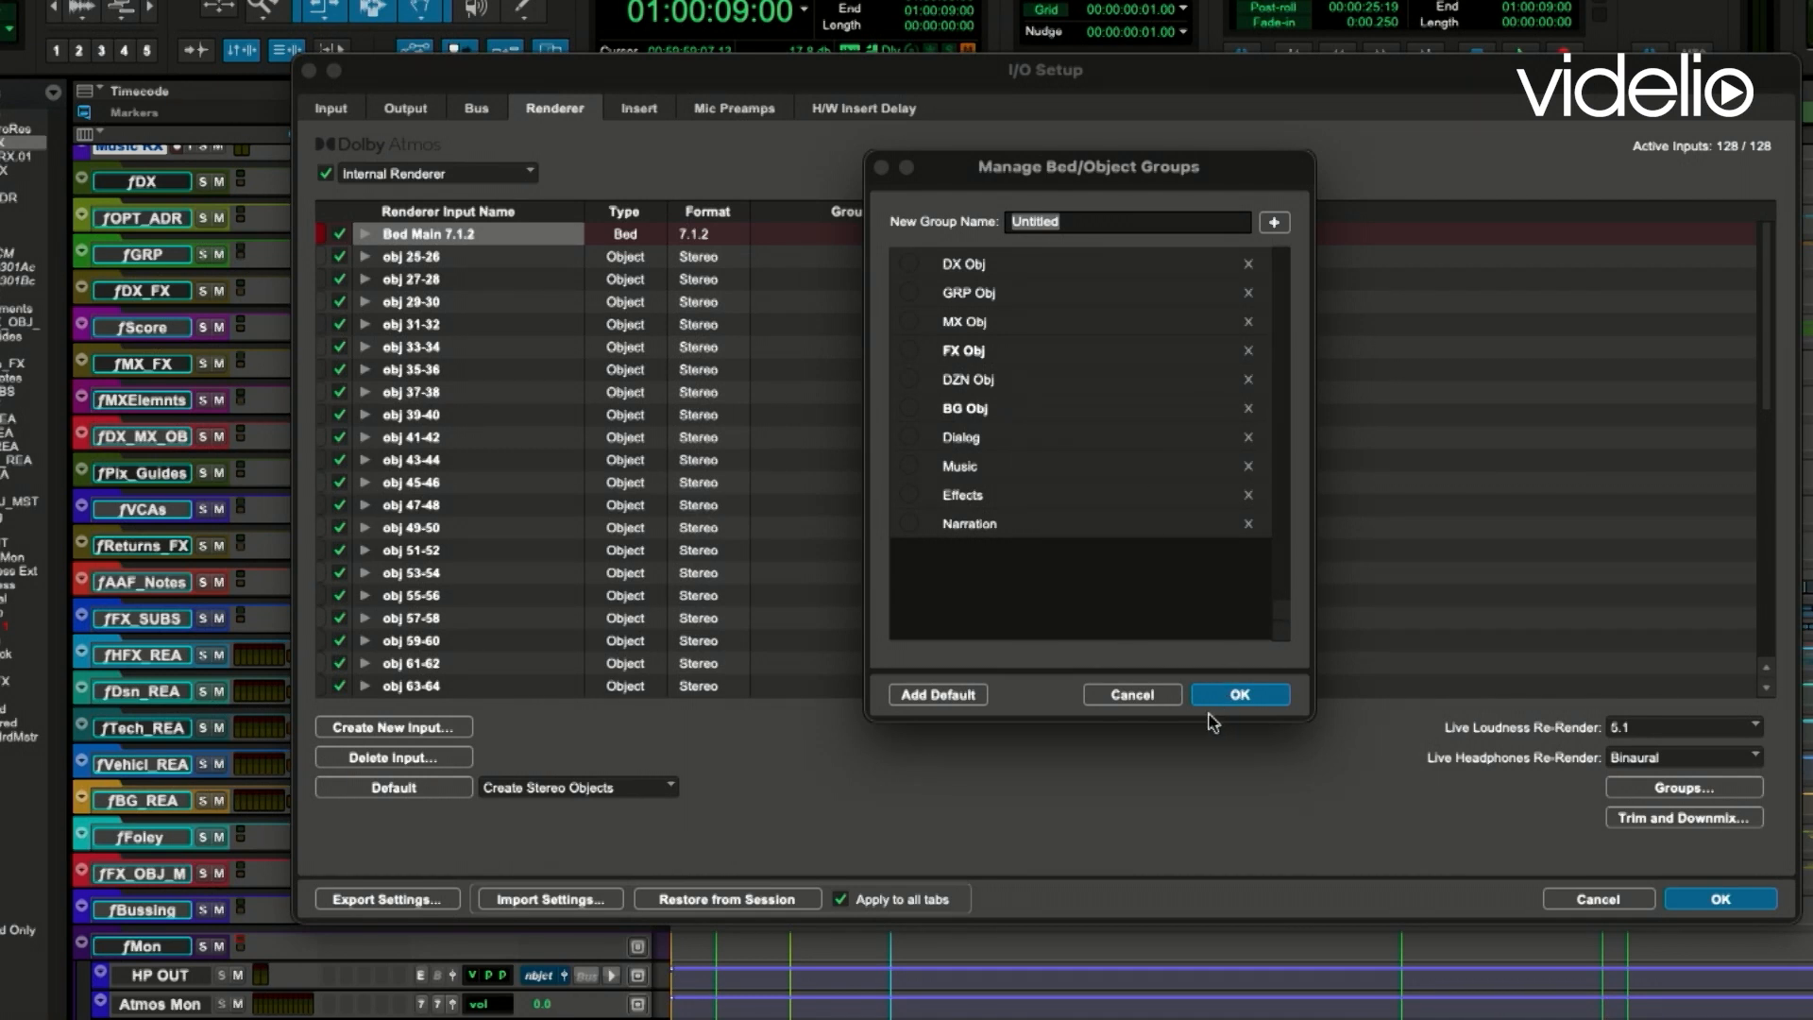
left_click(1166, 699)
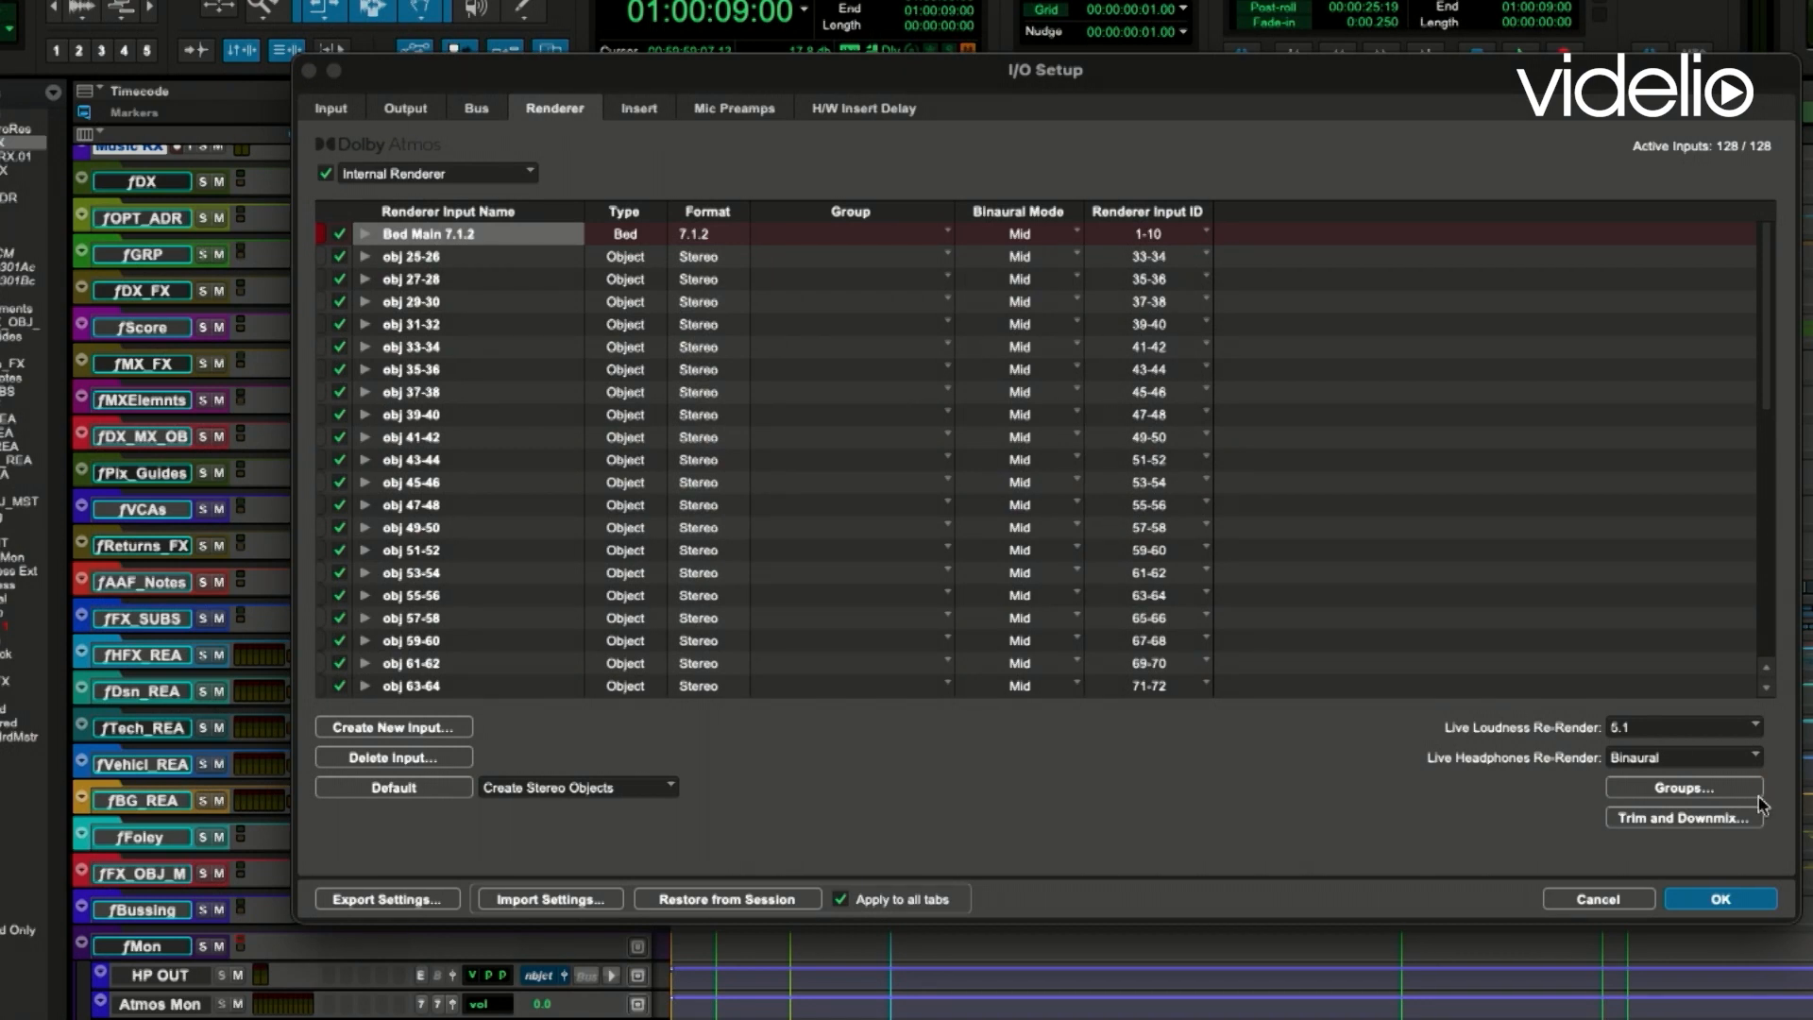
left_click(1724, 820)
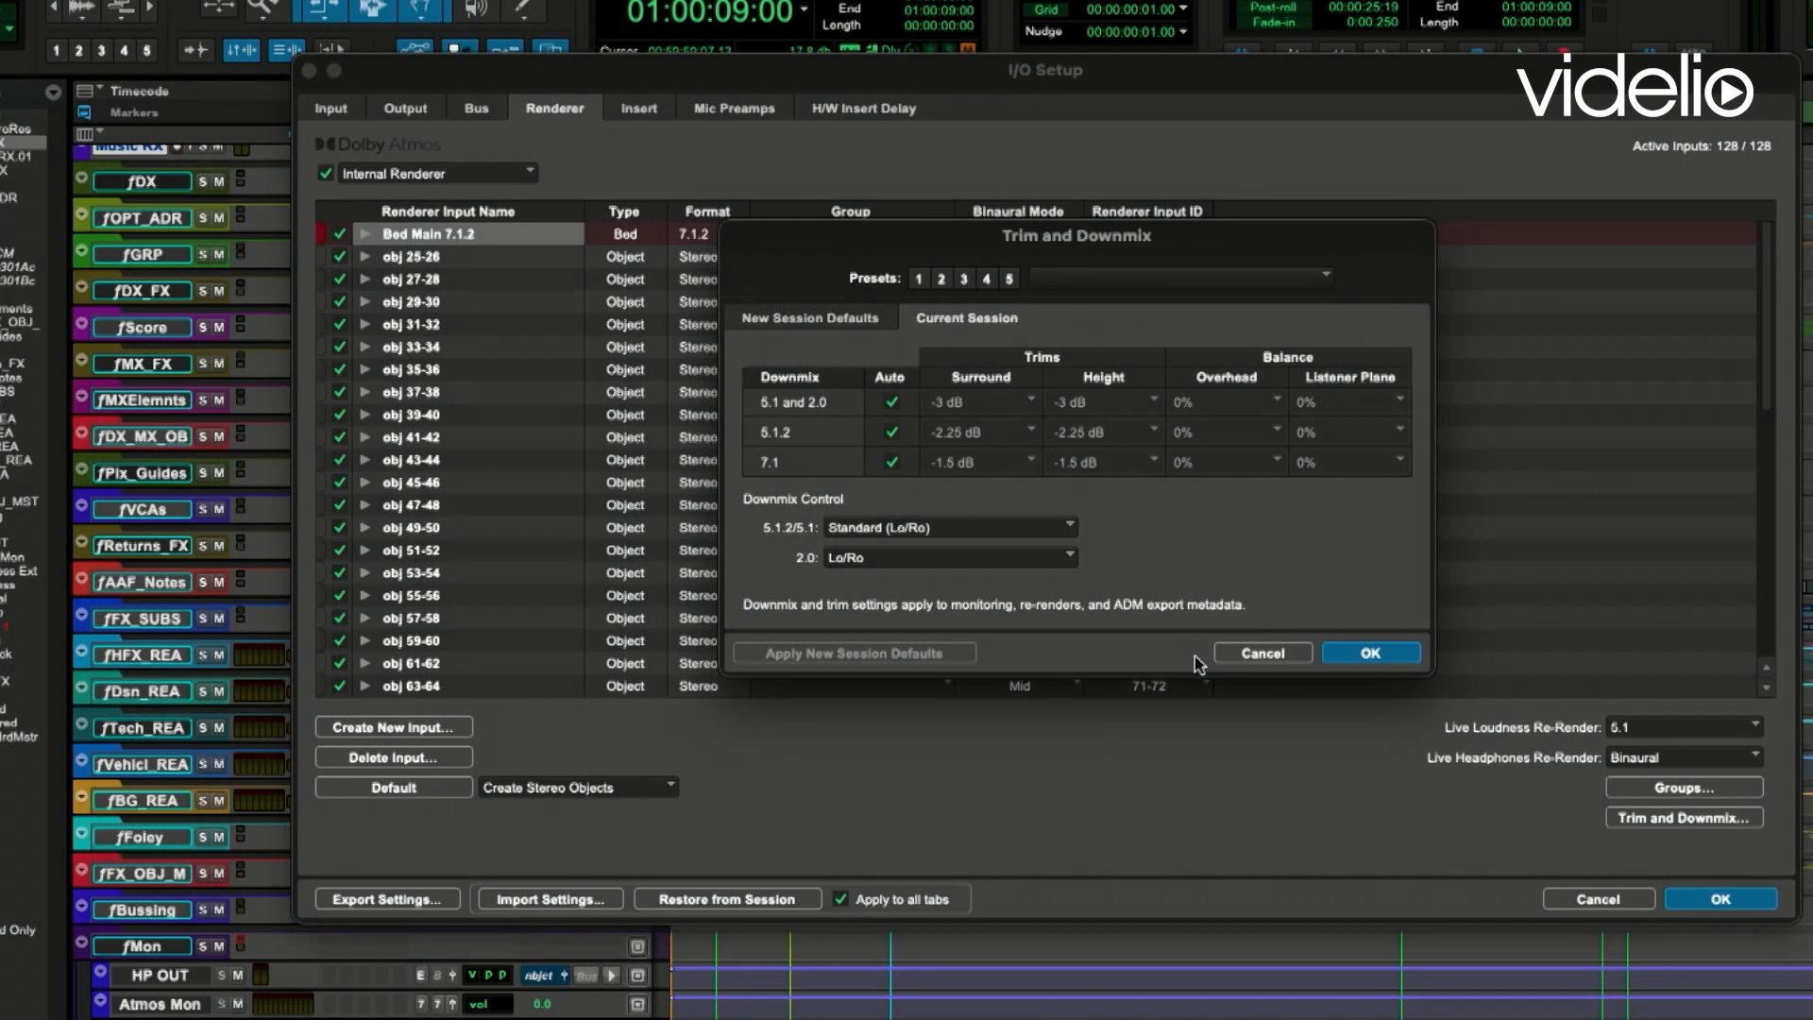
left_click(1244, 655)
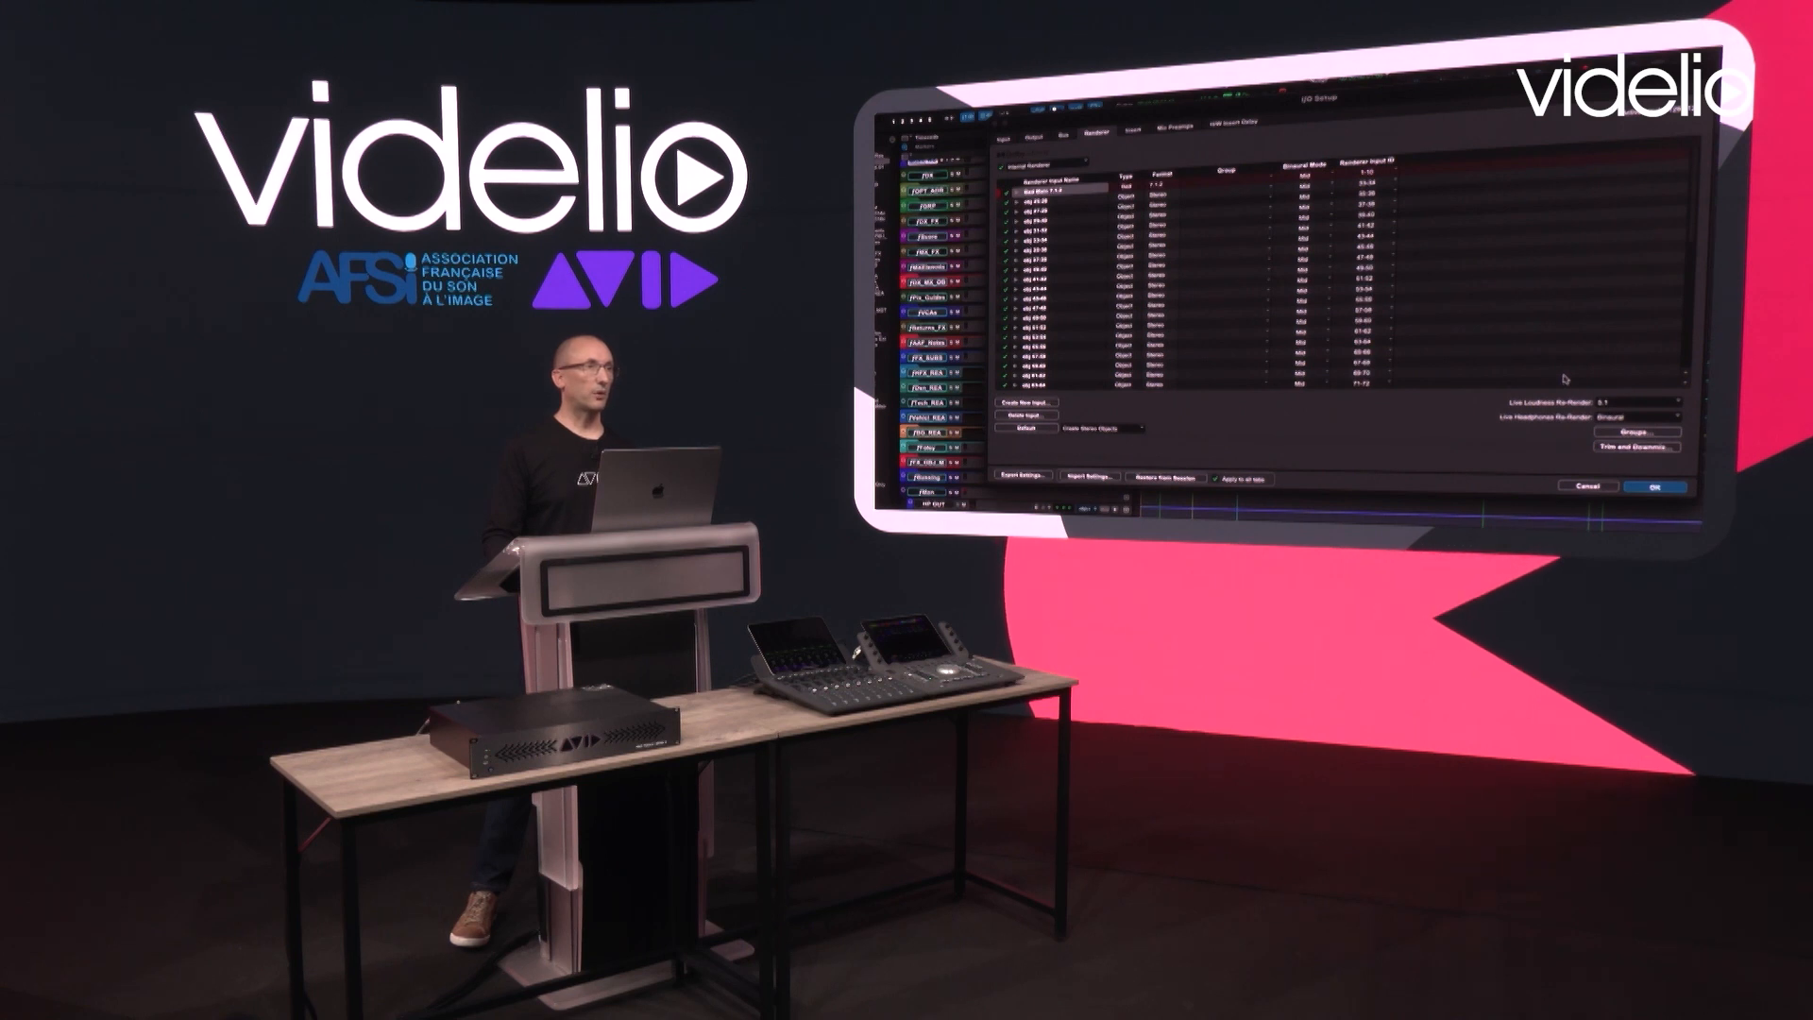
- Check the format options for the live loudness and live headphones re-renders, and confirm the I/O Setup
left_click(1688, 727)
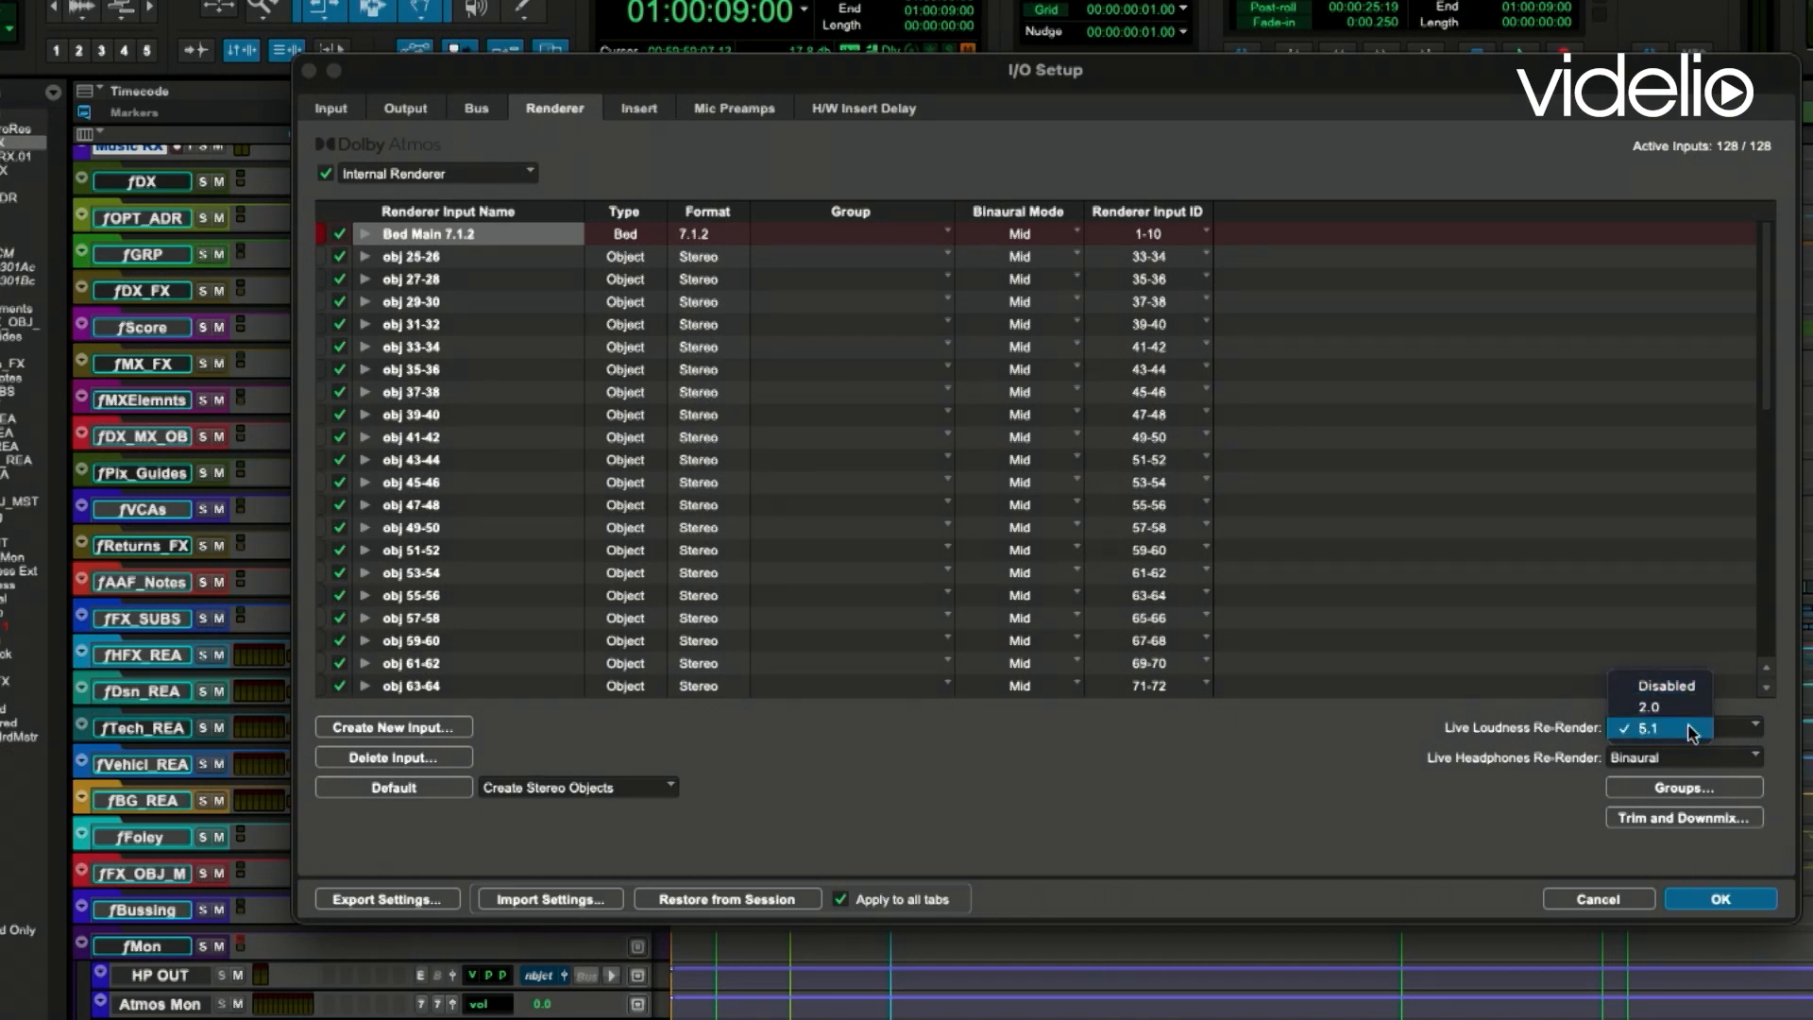
left_click(1531, 723)
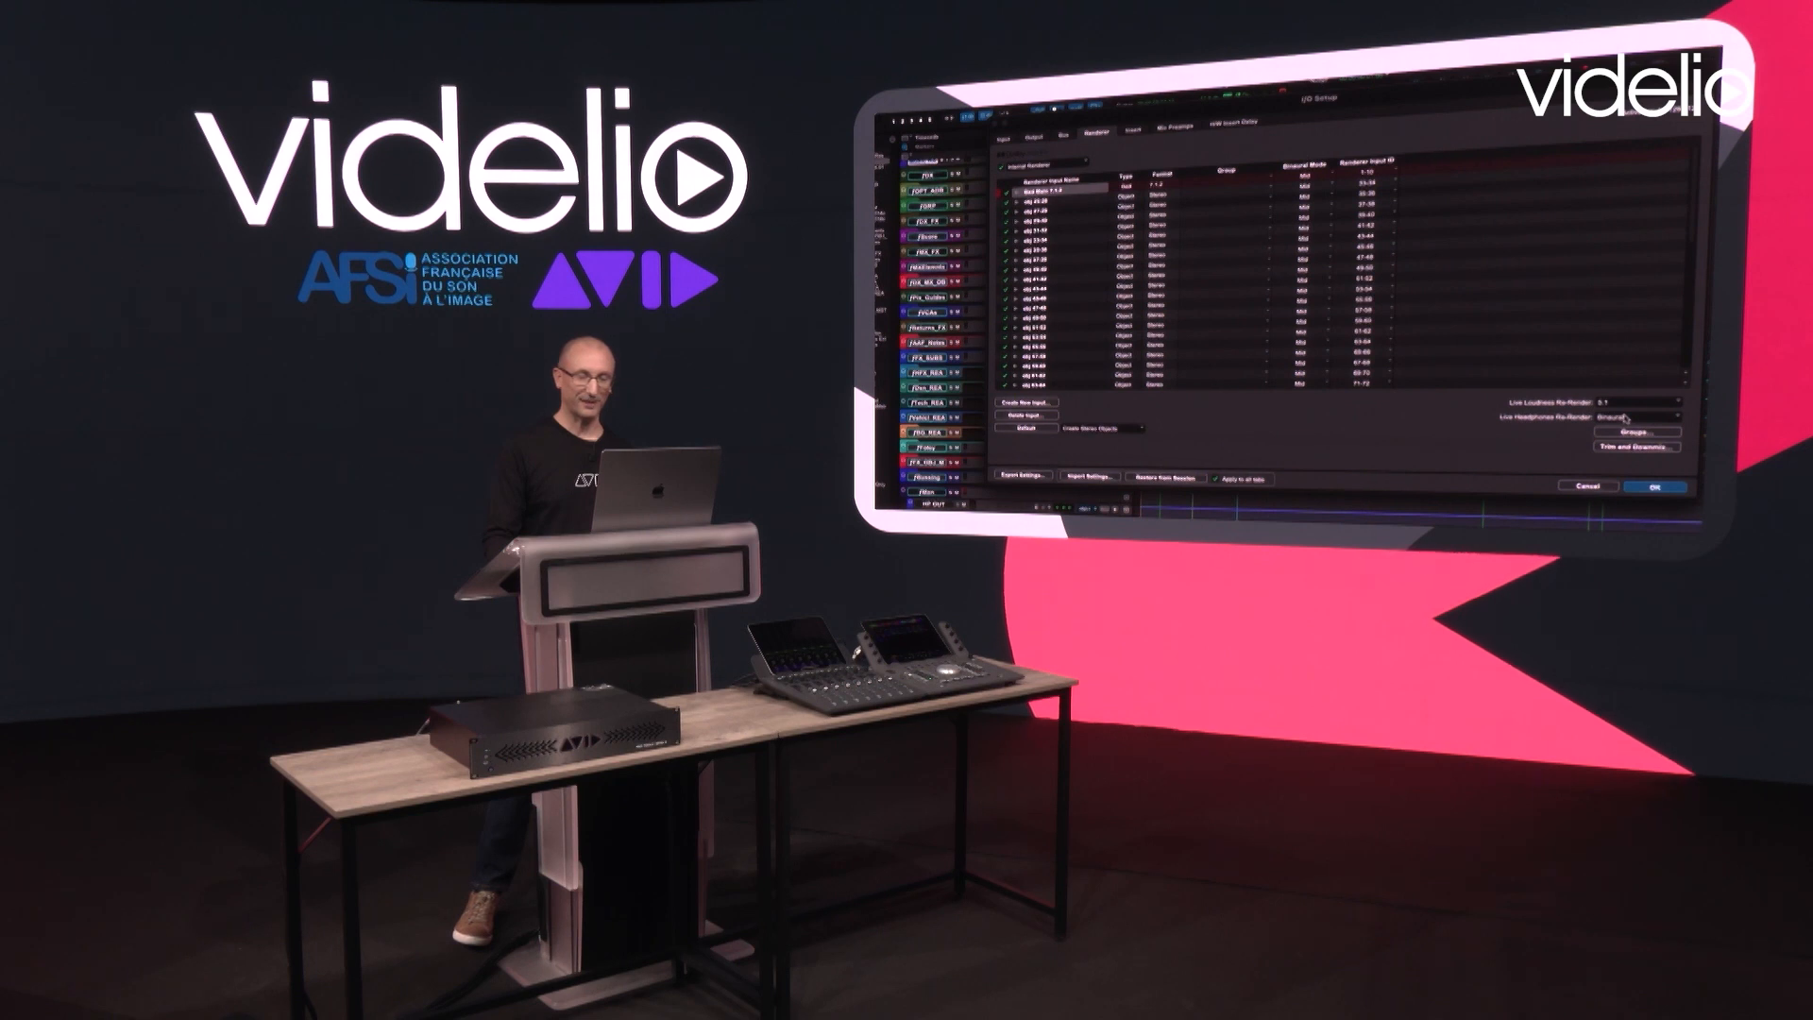
left_click(1654, 413)
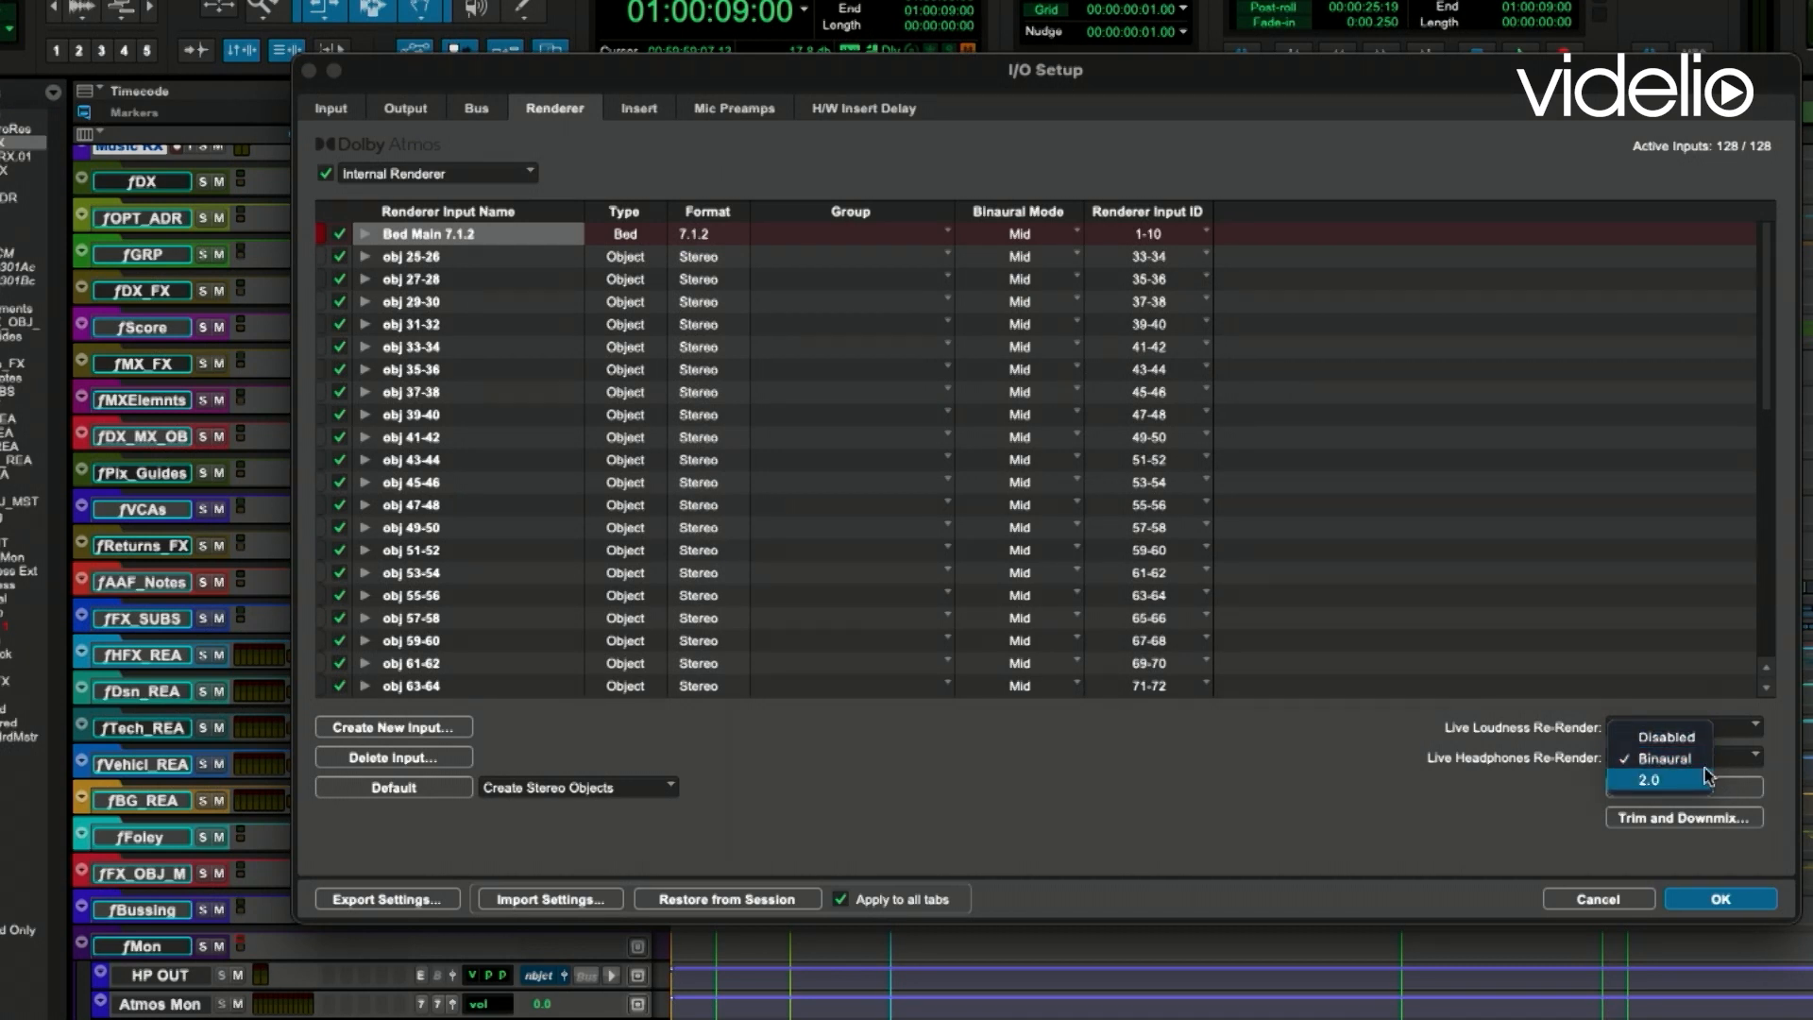
left_click(1442, 809)
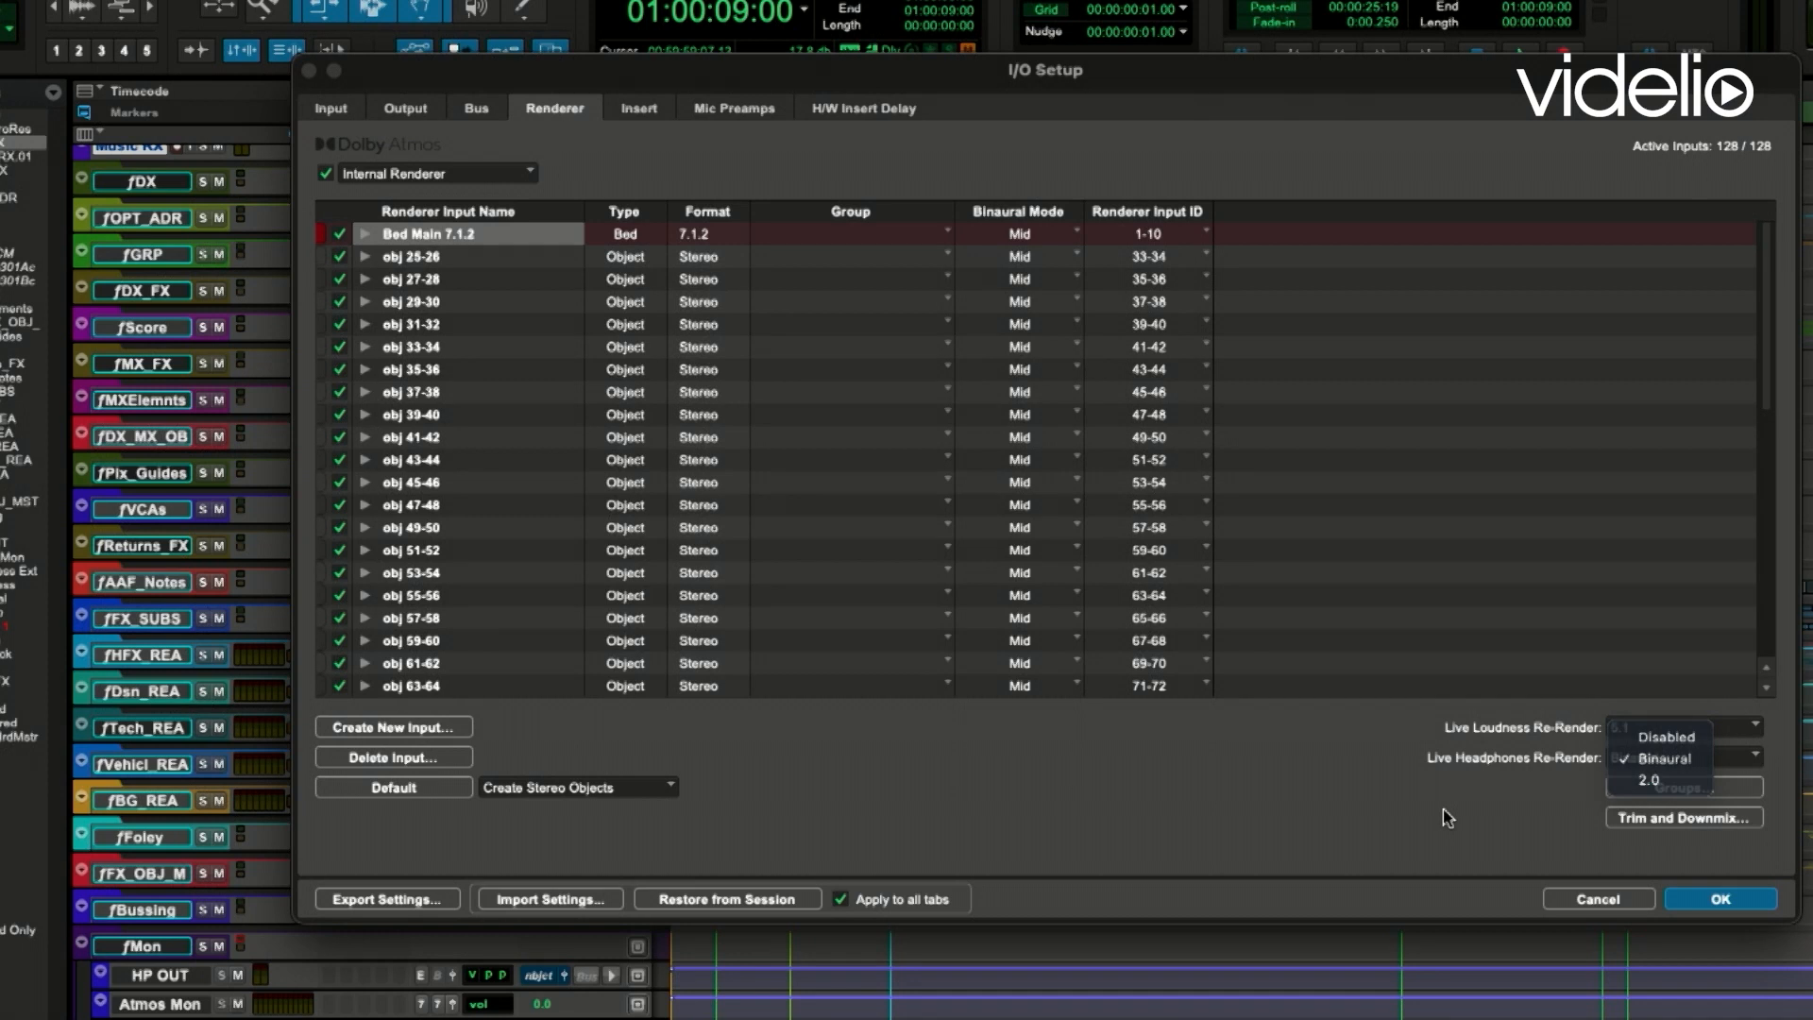
left_click(1701, 900)
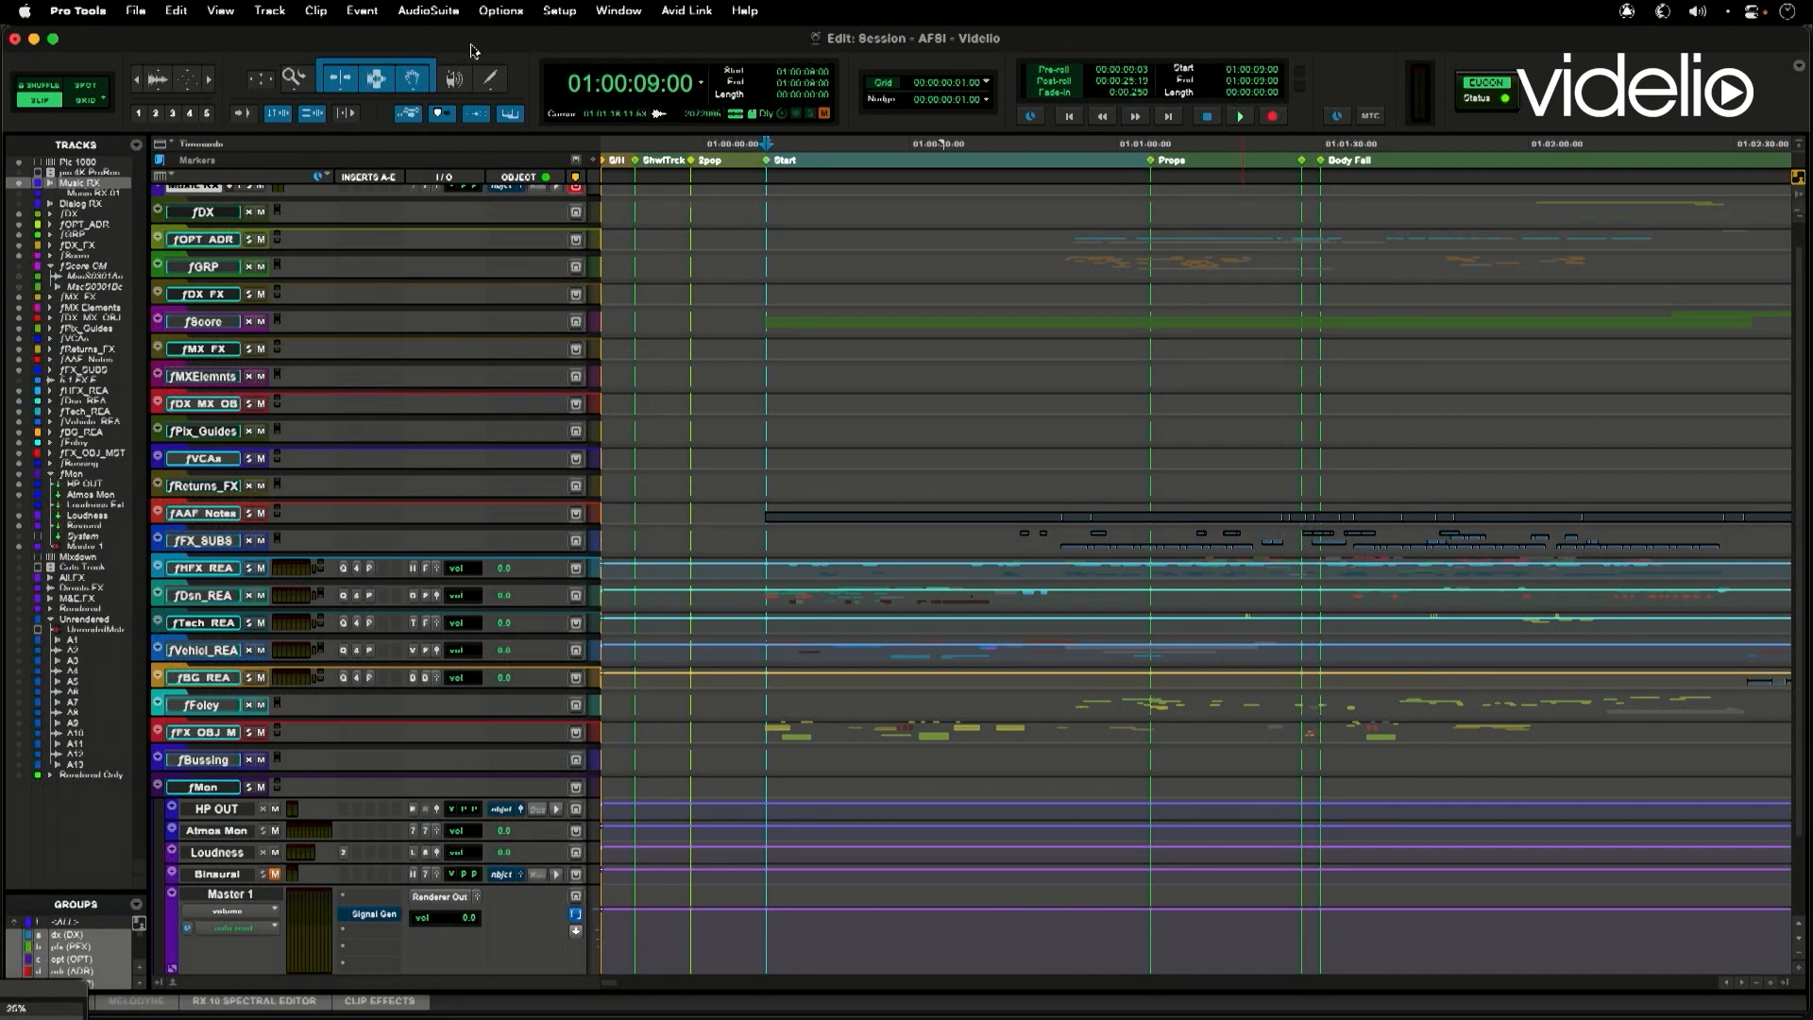
- Reopen the Dolby Atmos Renderer window over the tracks and view its monitoring format options, keeping 7.1.4
left_click(613, 13)
left_click(749, 664)
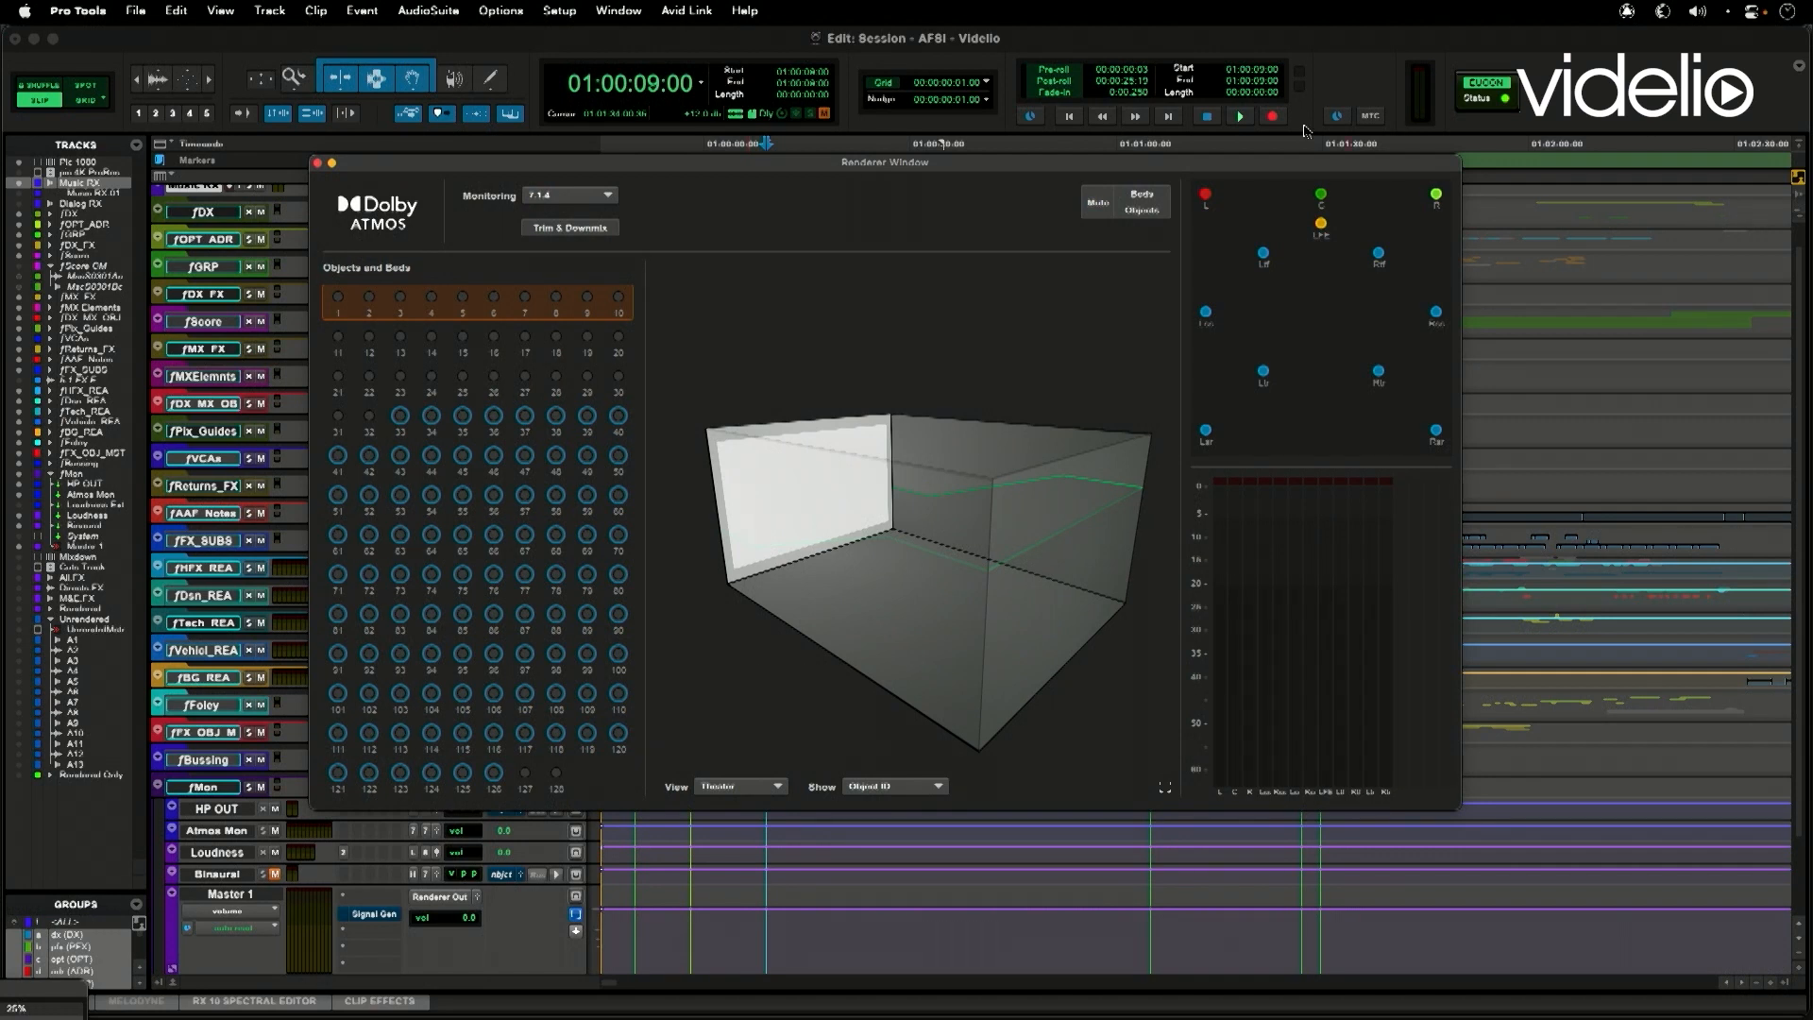
left_click_drag(987, 167, 1134, 213)
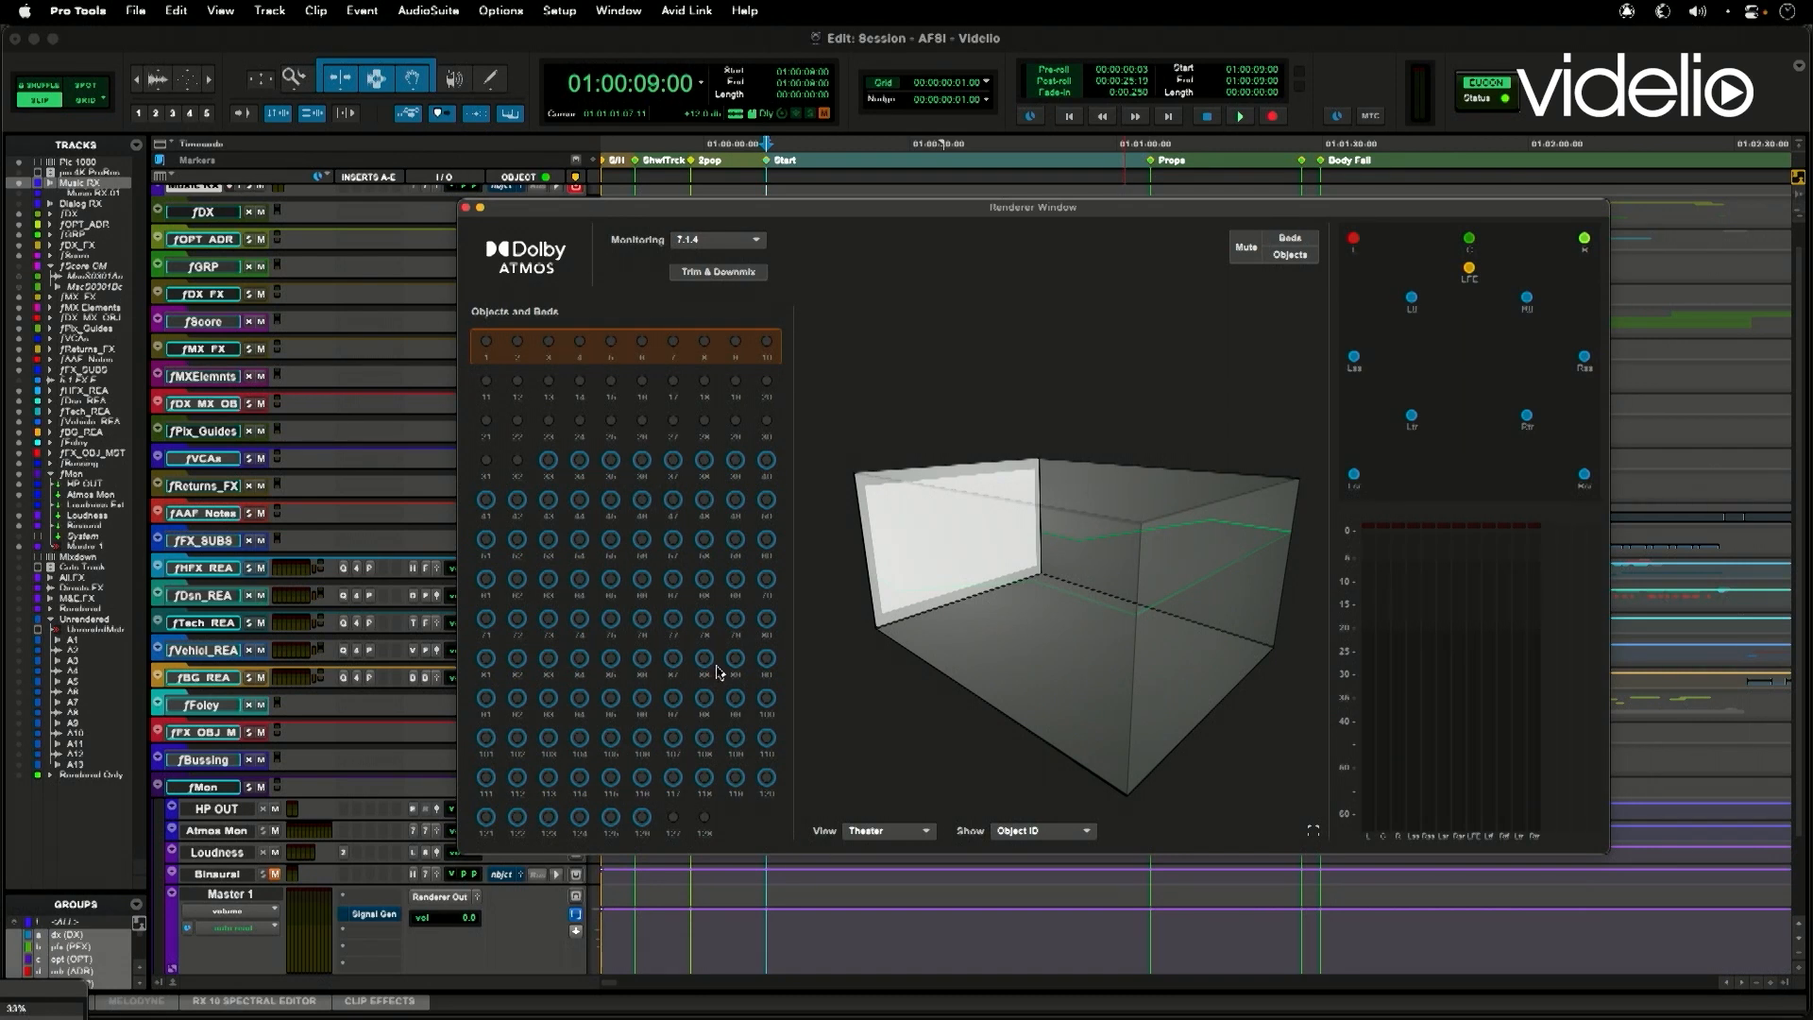
left_click(760, 243)
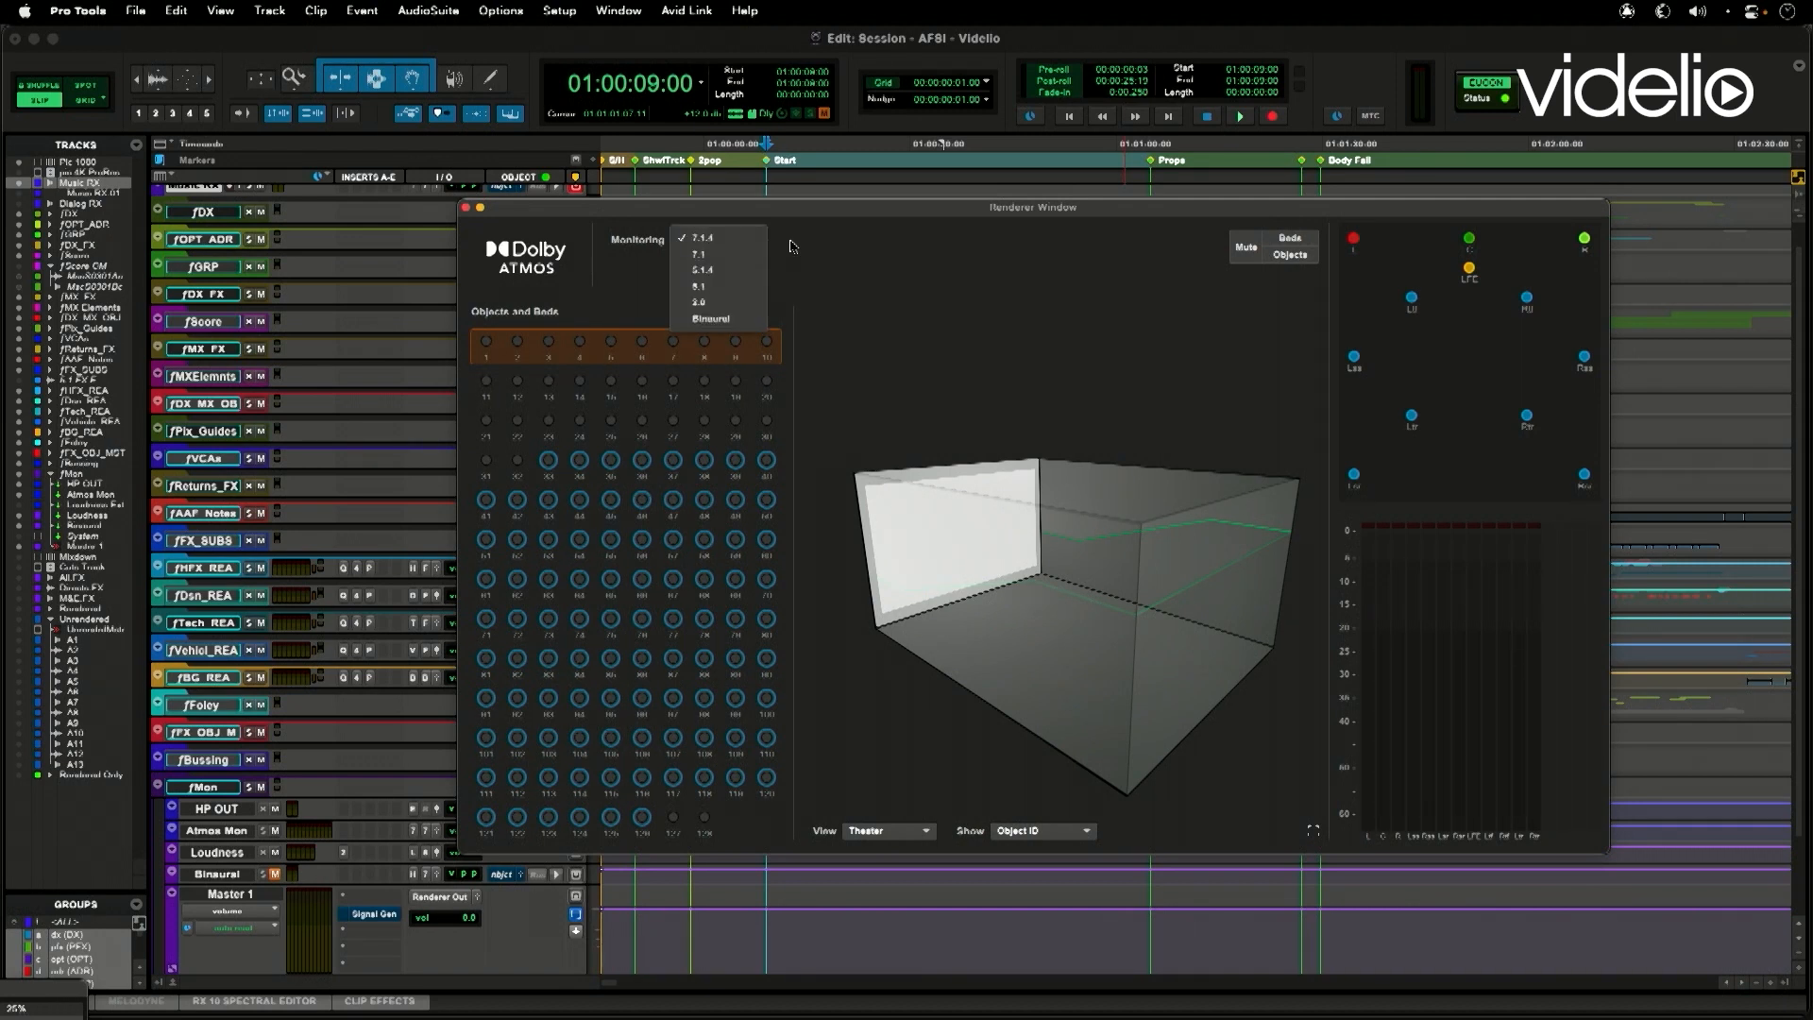
left_click(885, 248)
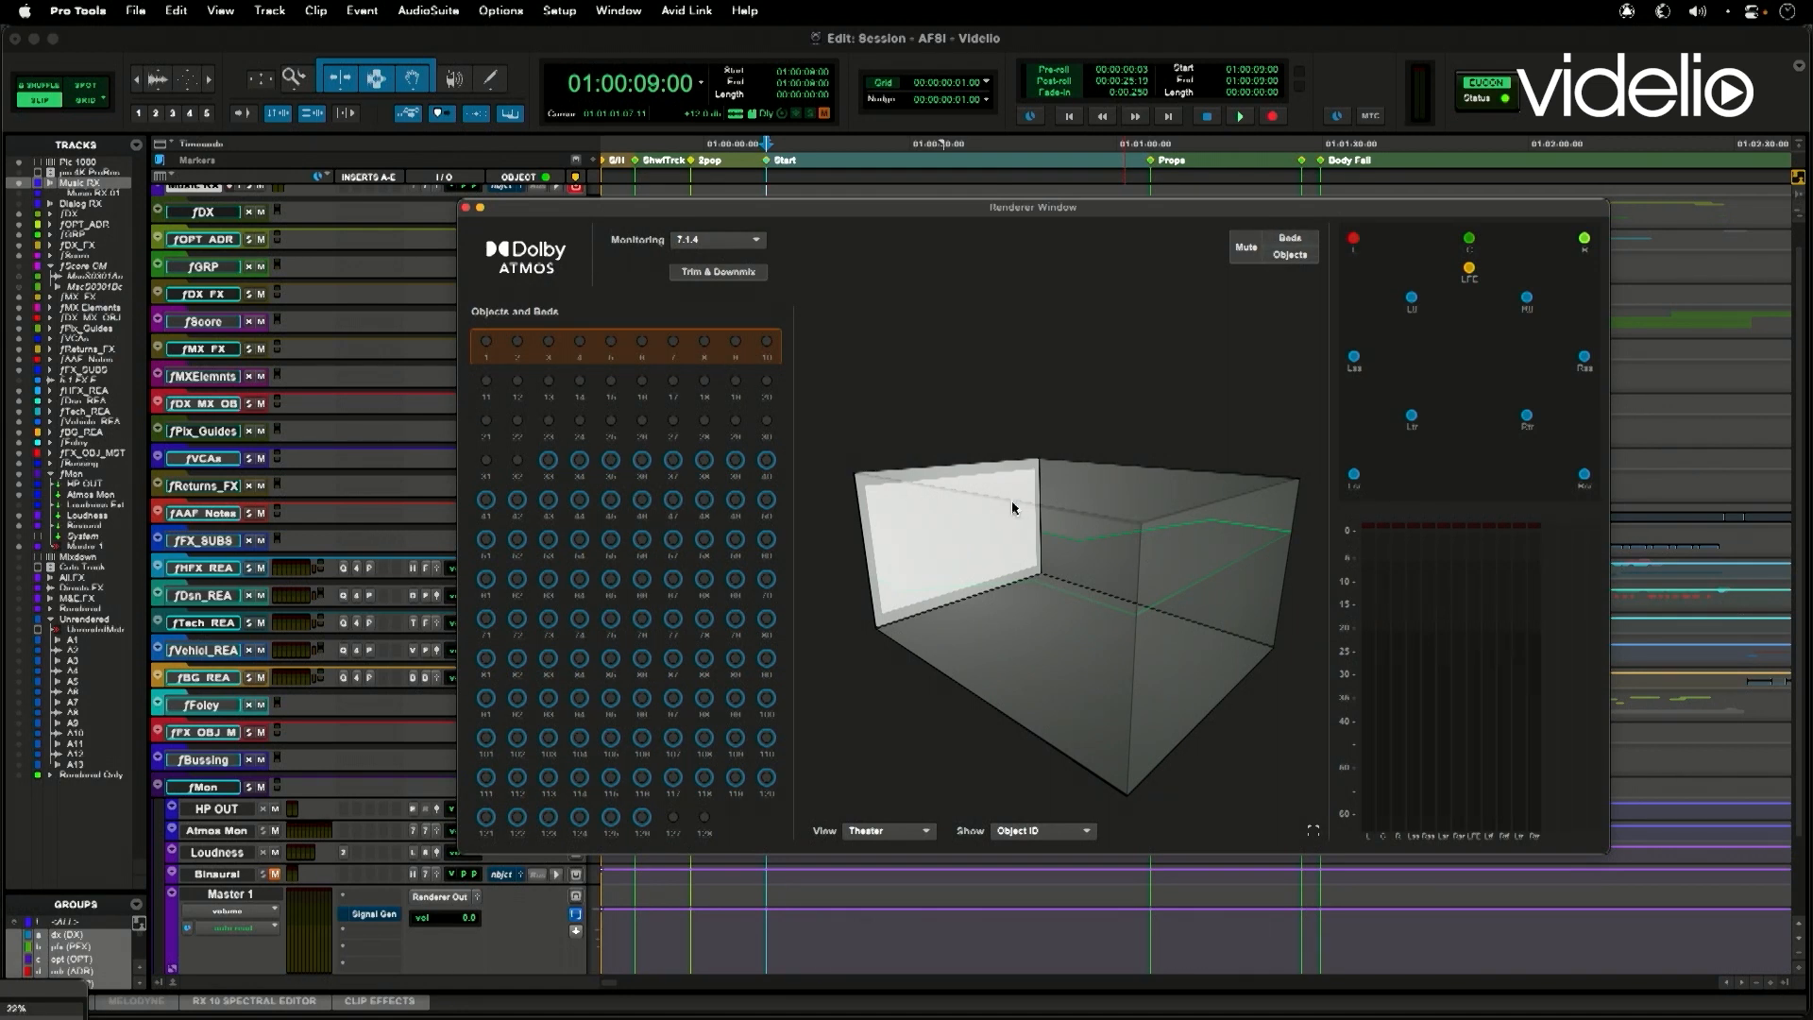
- Play the session from 01:00:09:00 to watch the object positions and levels in the renderer
left_click(1005, 42)
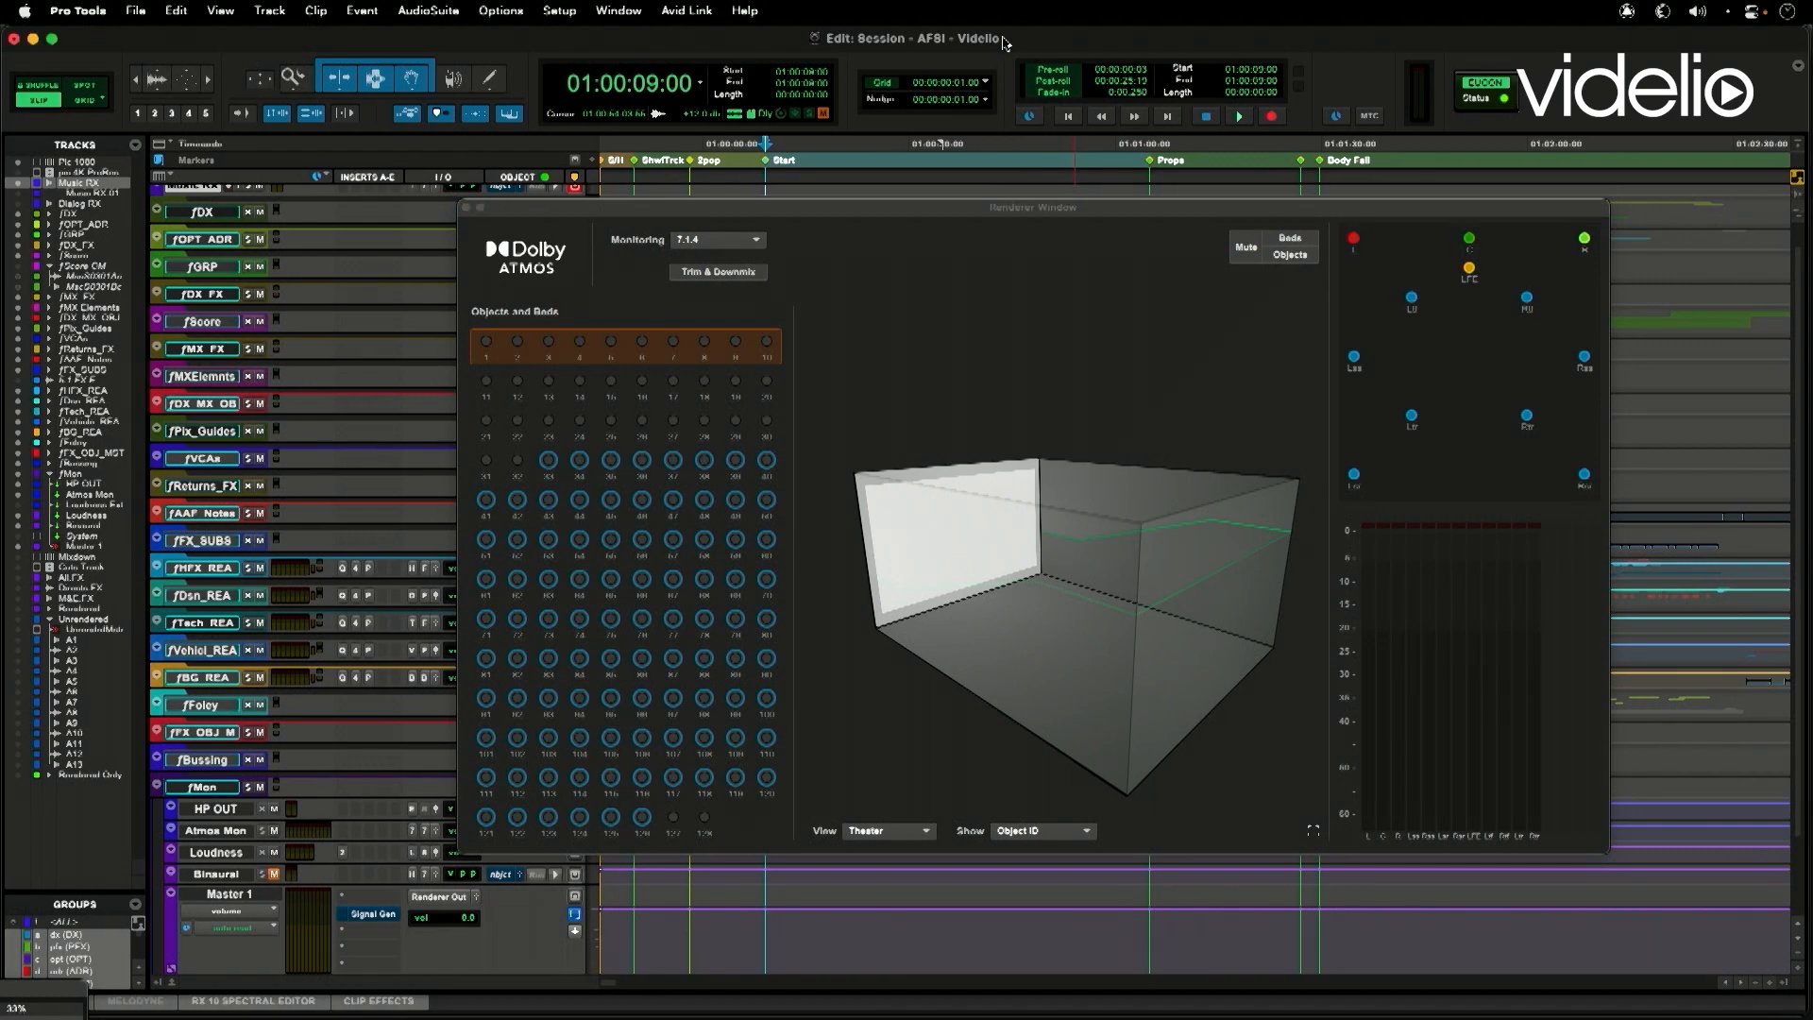
key("space")
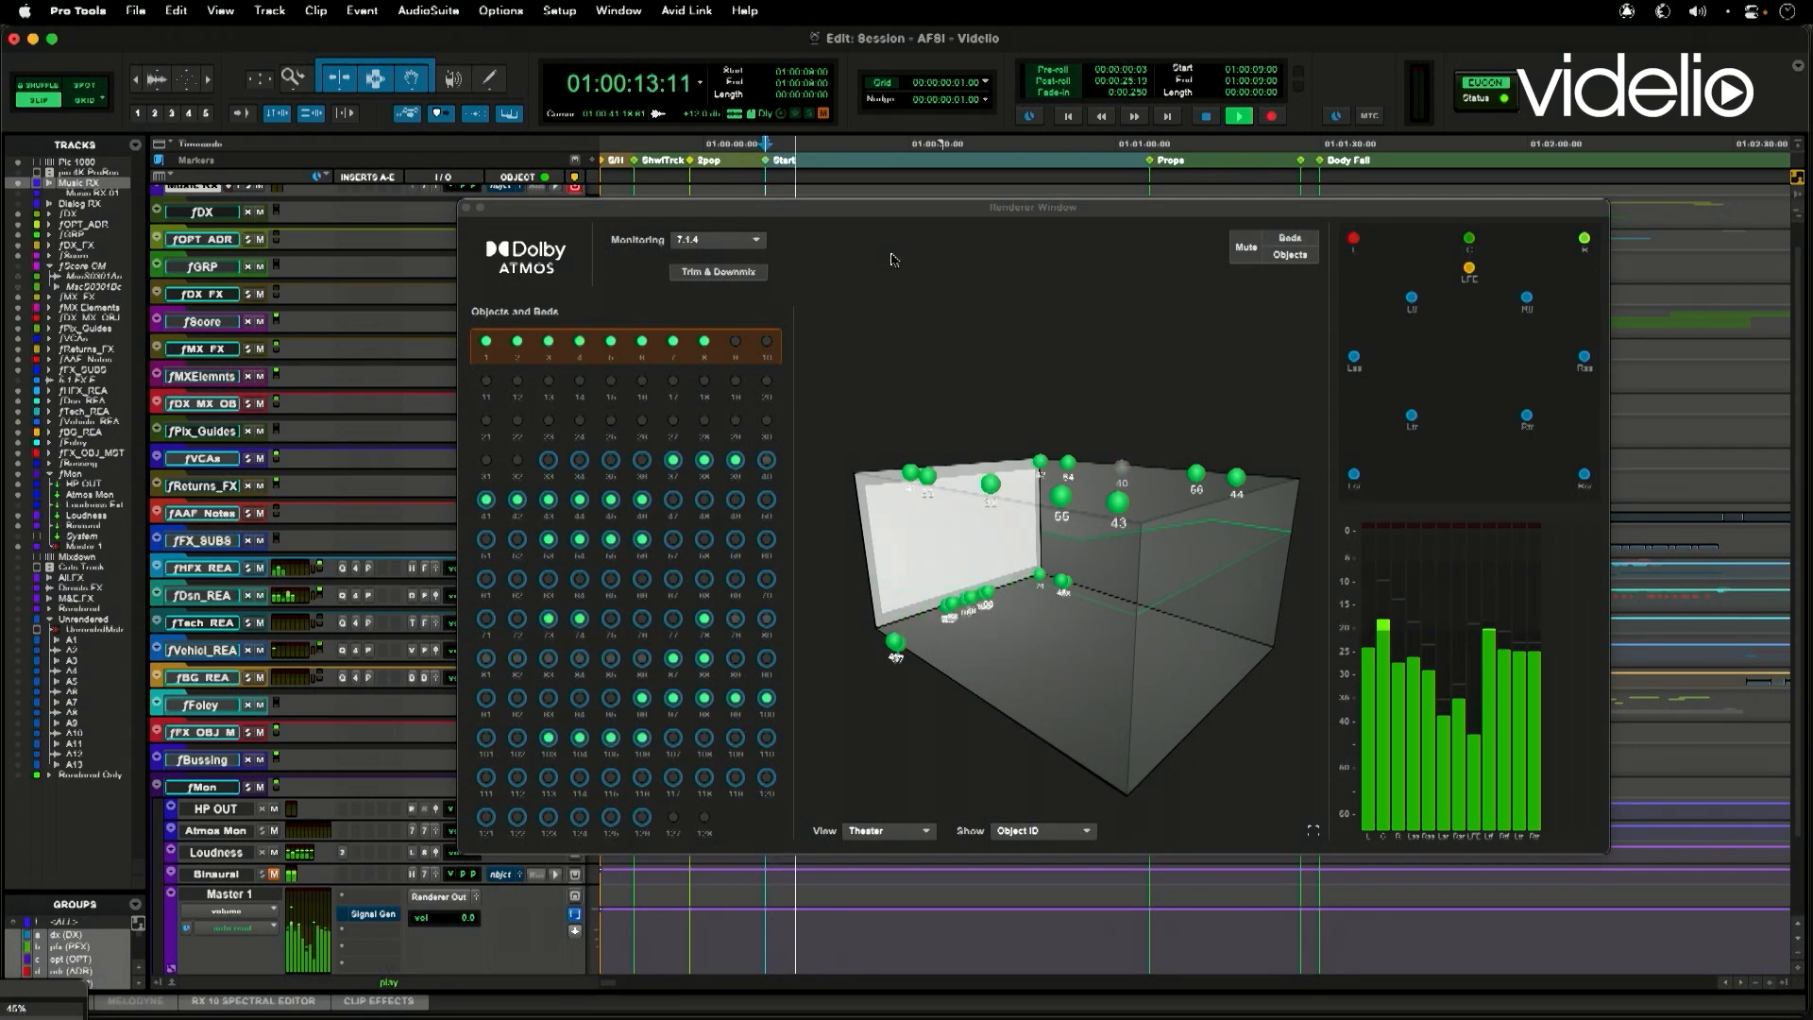
- Stop playback and check the renderer's View and Show display options, closing the Renderer window when finished
key("space")
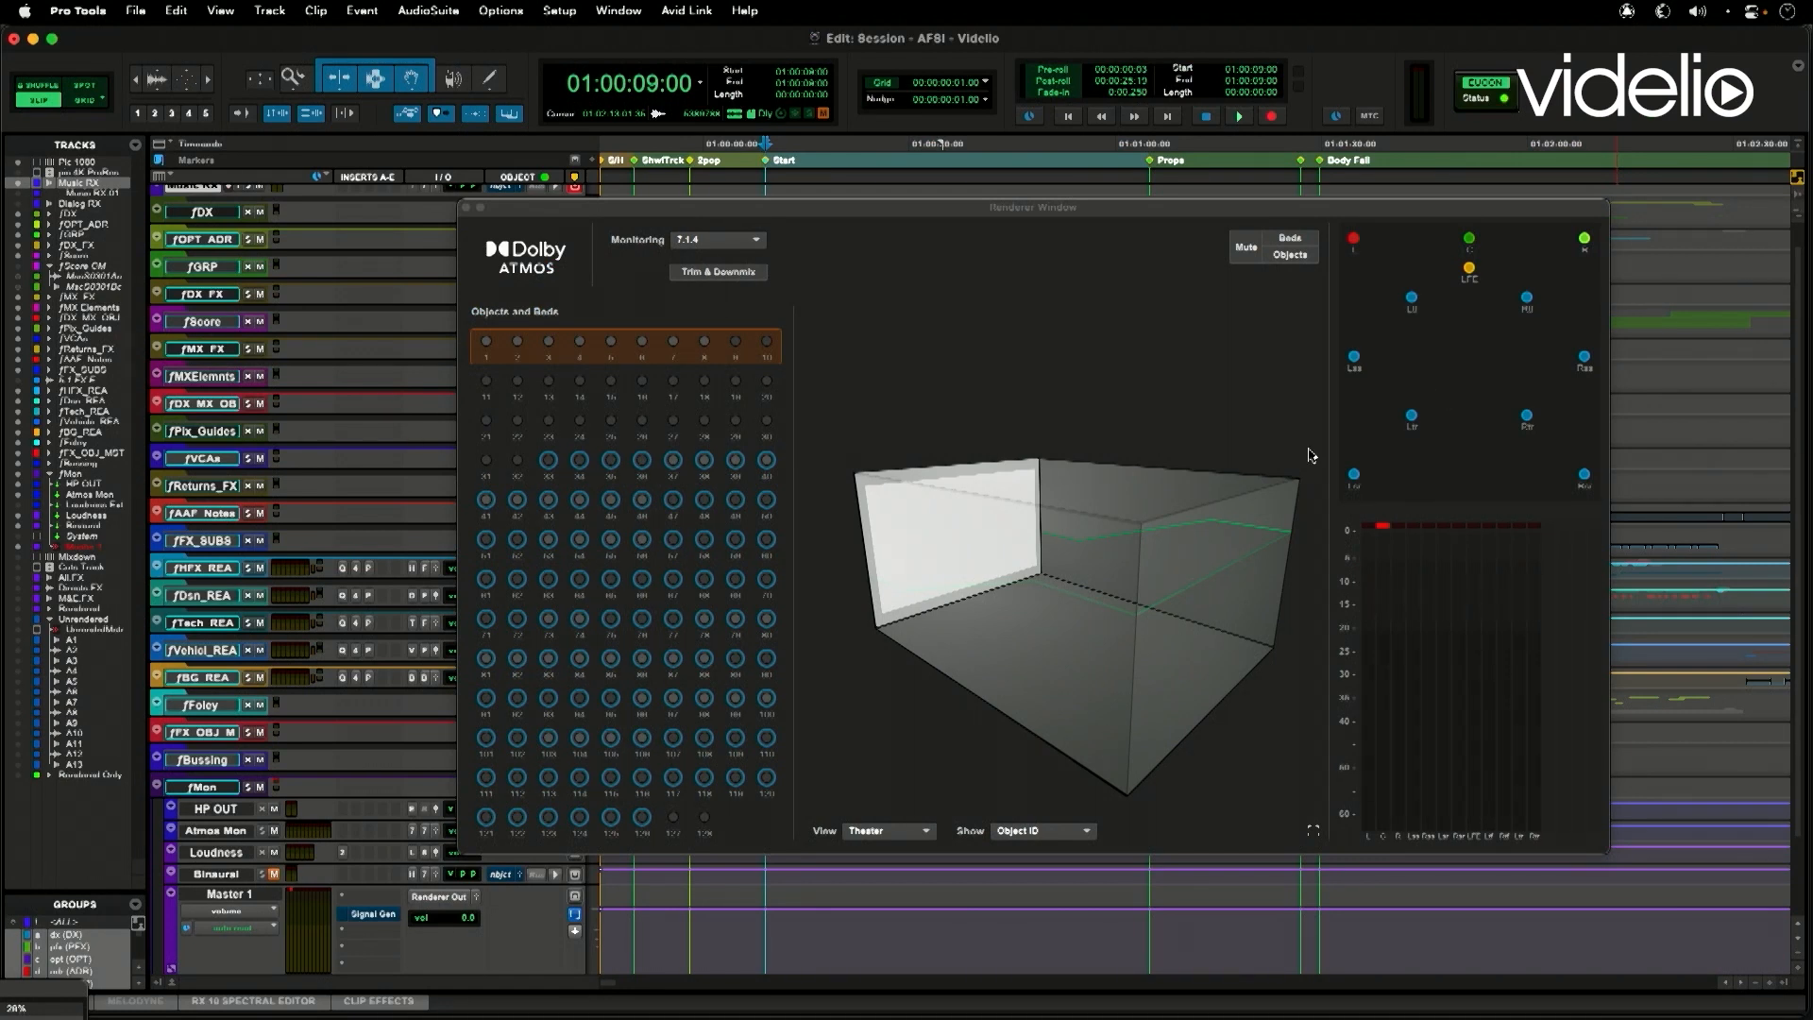
left_click(921, 830)
left_click(960, 816)
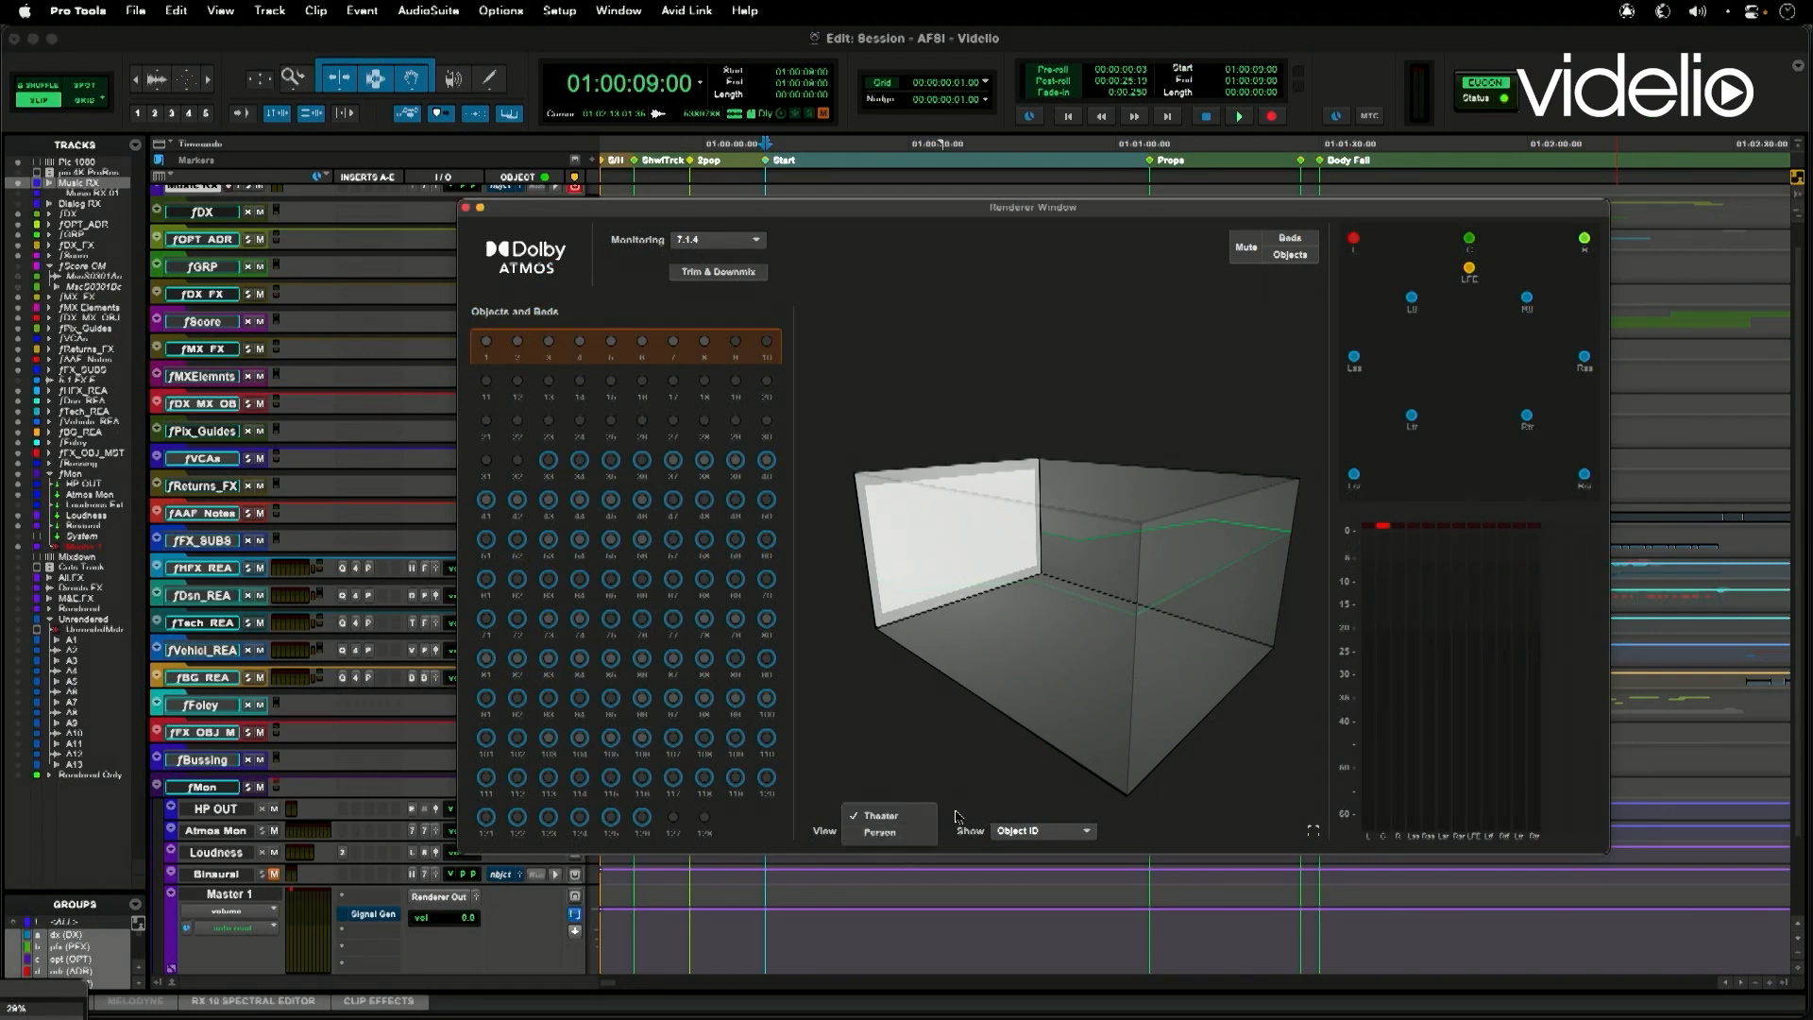
left_click(1081, 832)
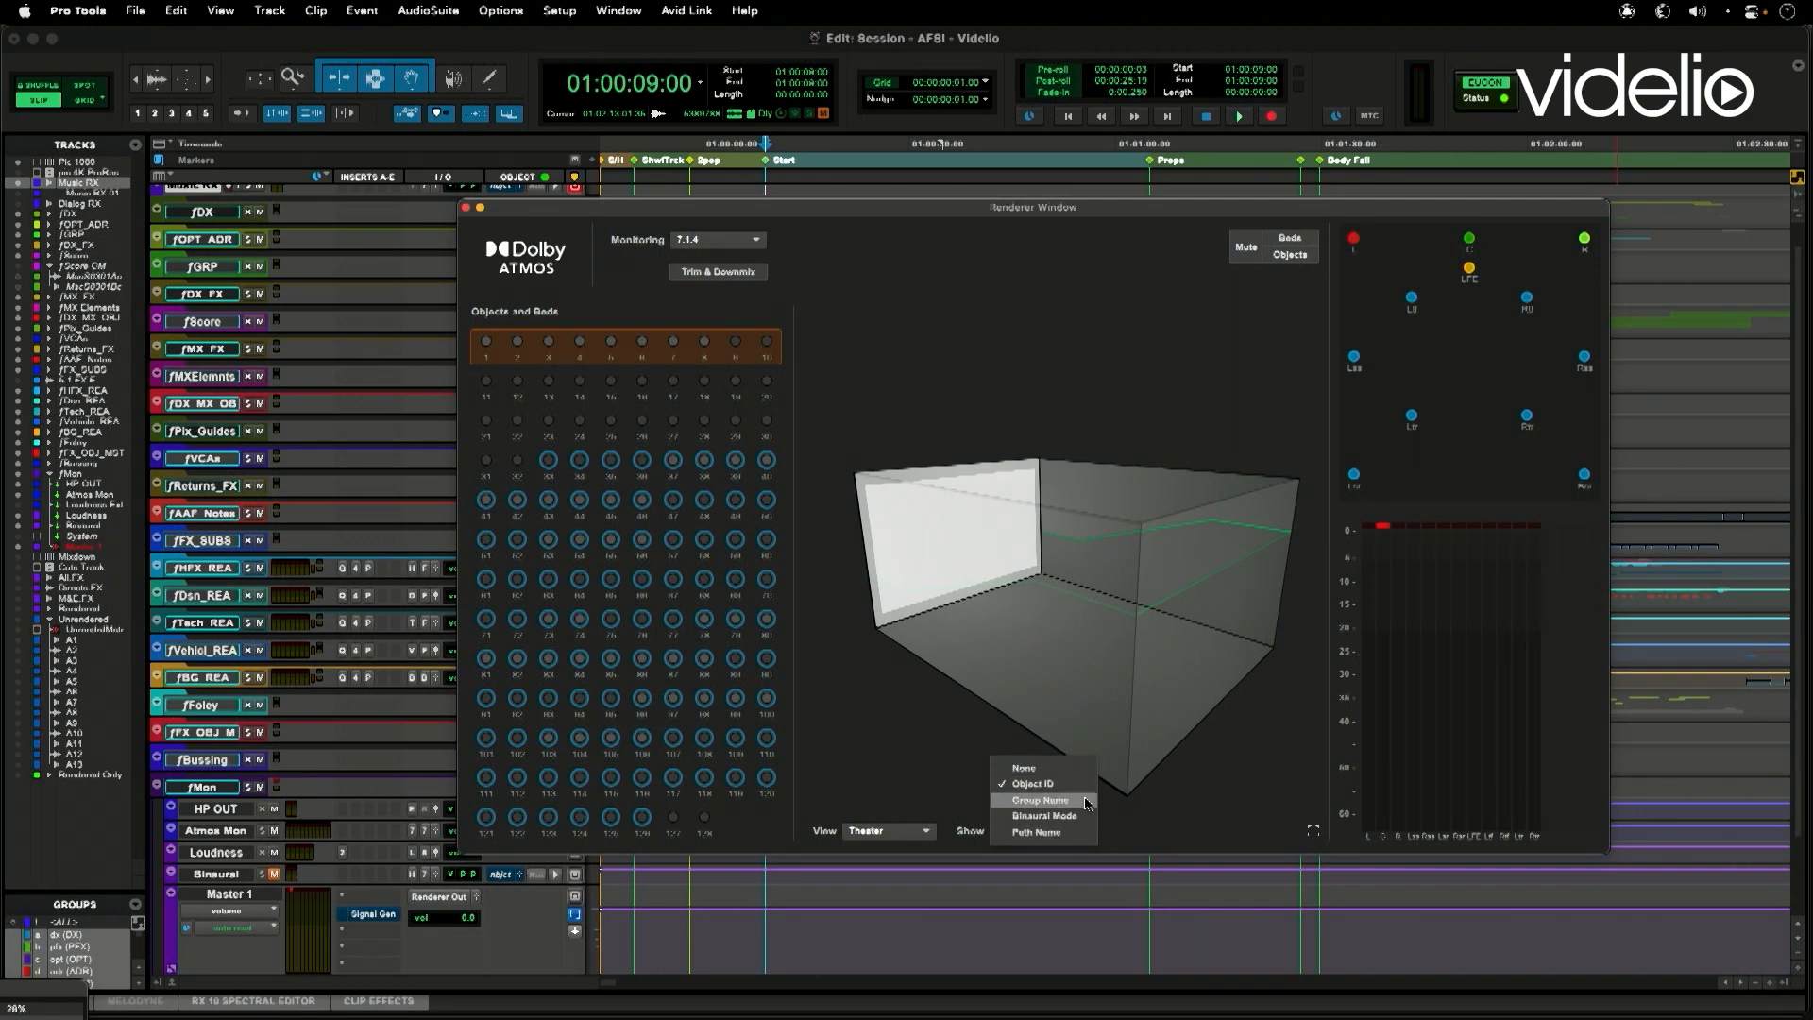
left_click(1208, 802)
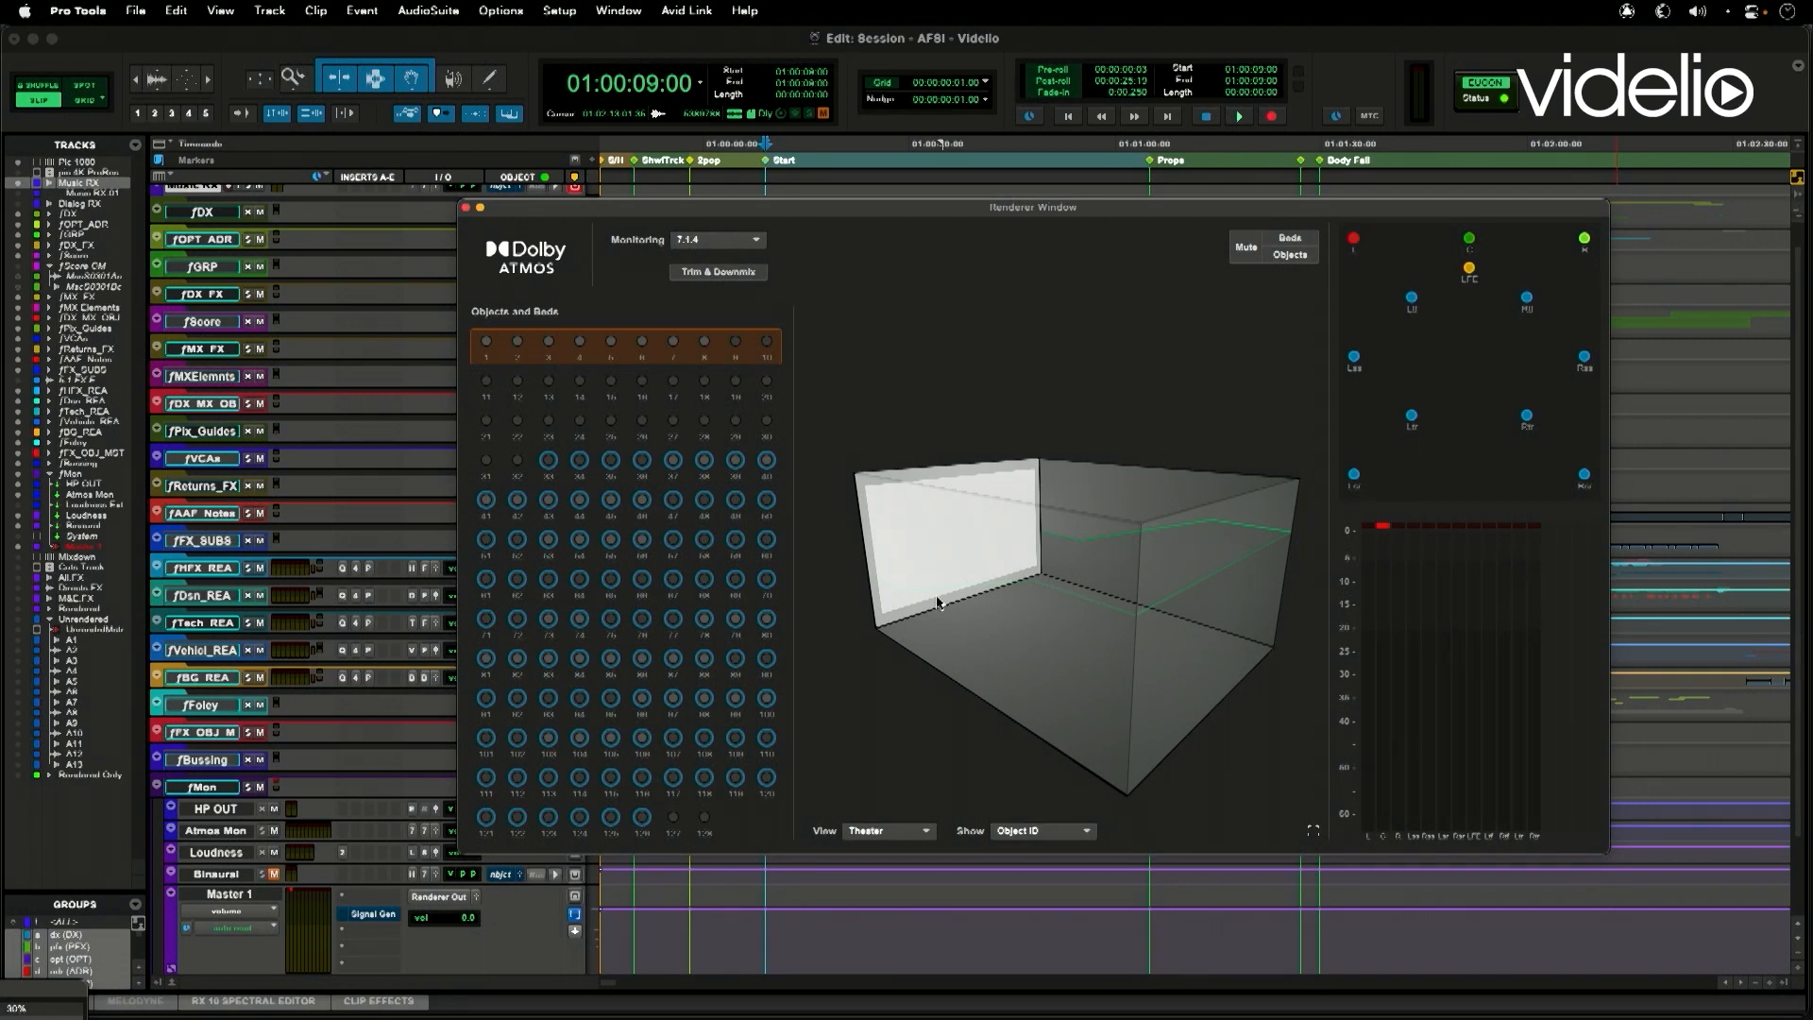
left_click(465, 208)
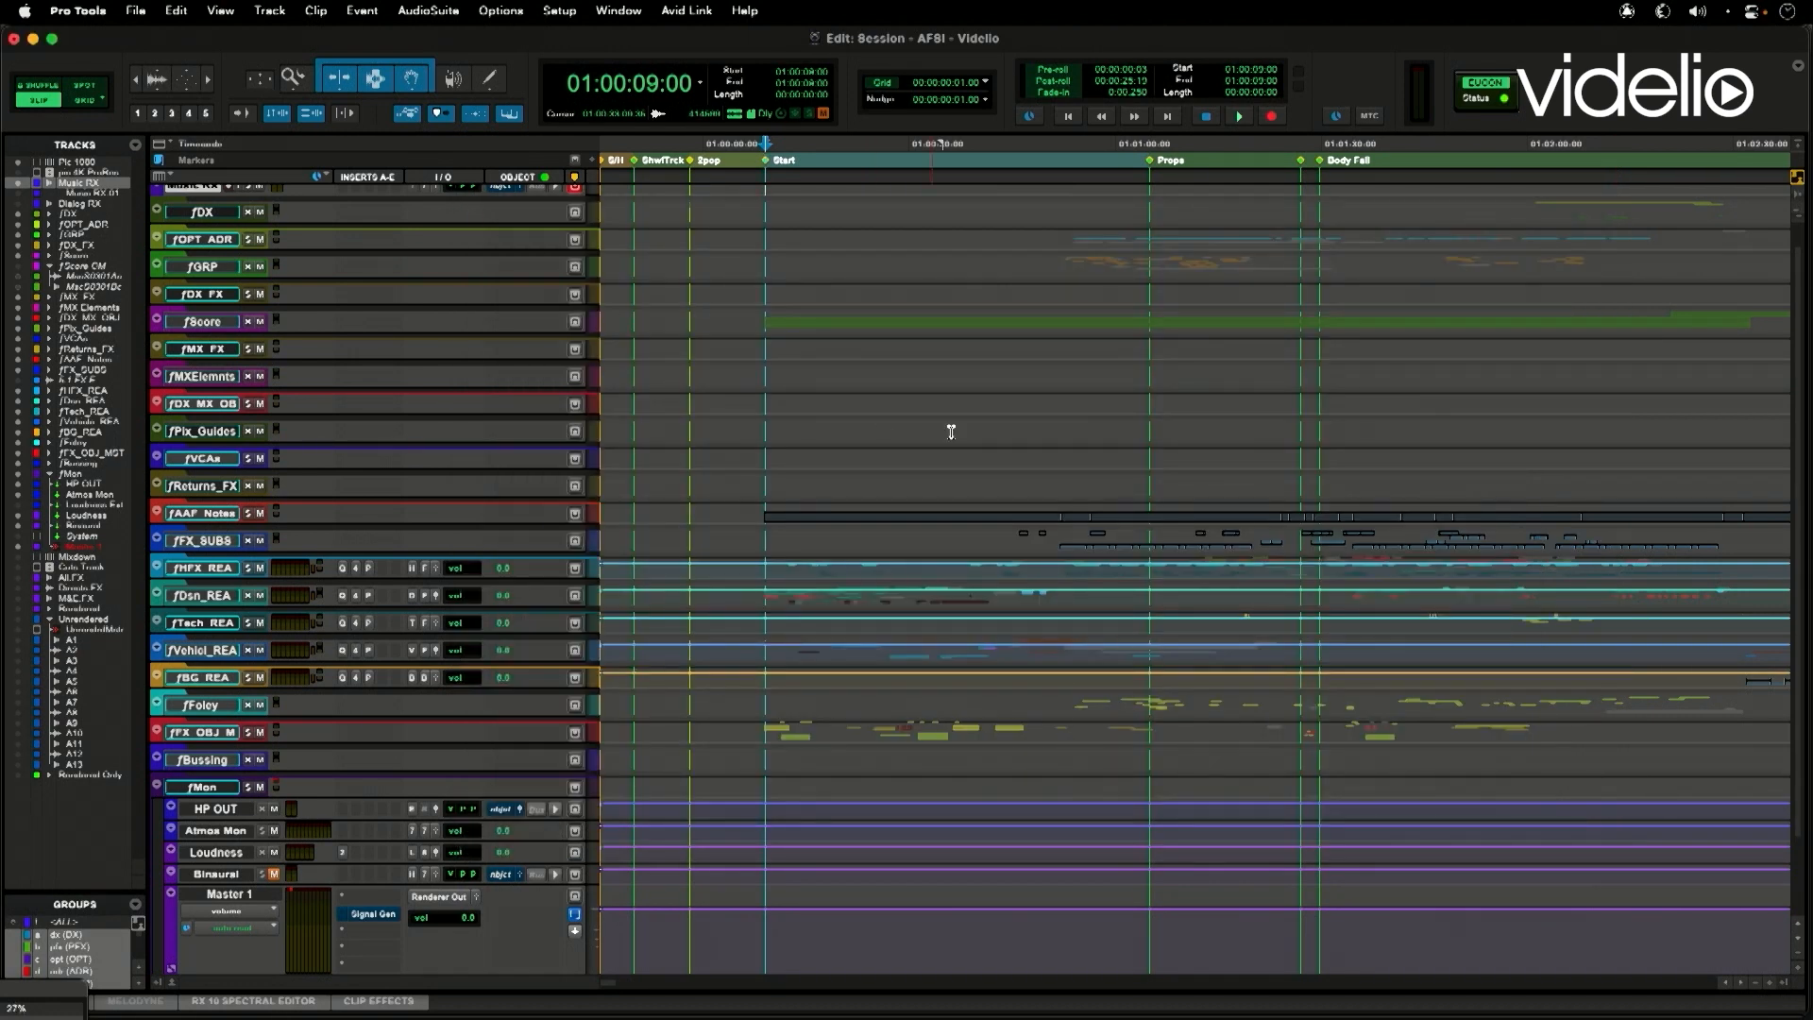
- Switch to the Mix window and check the output path choices of the Master 1 track
key("super+equal")
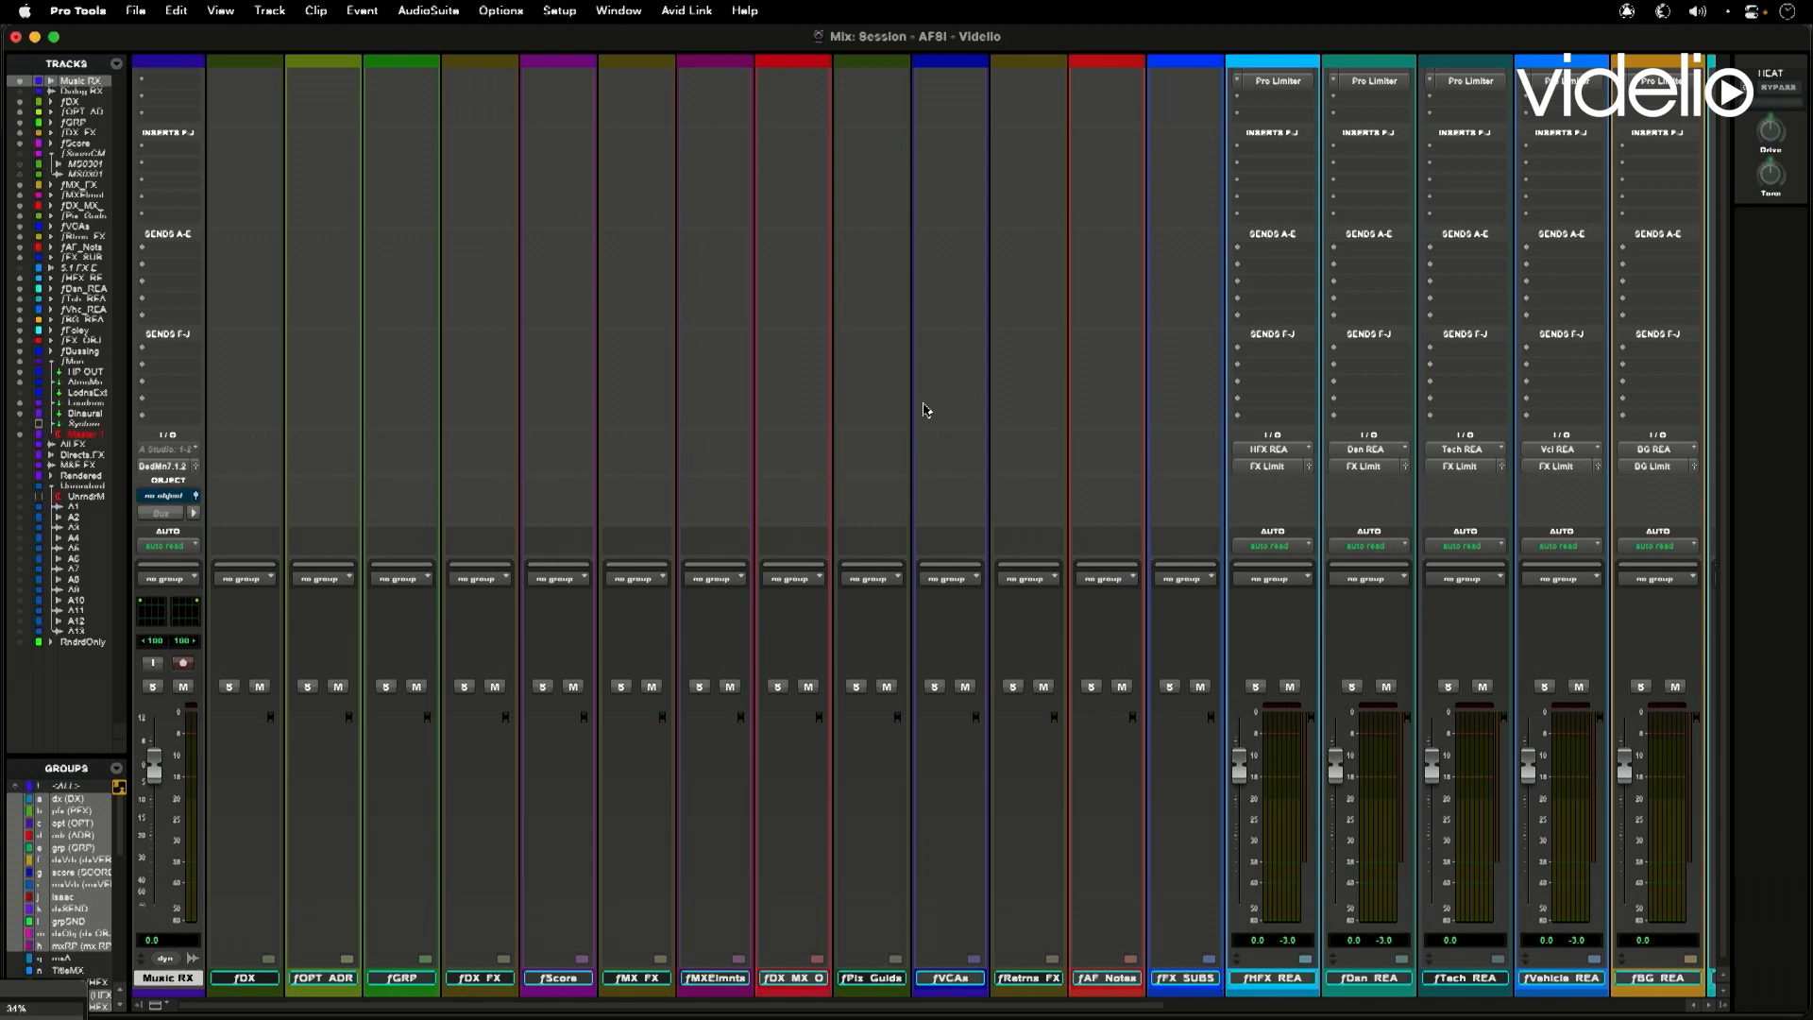
left_click_drag(729, 1004, 1495, 919)
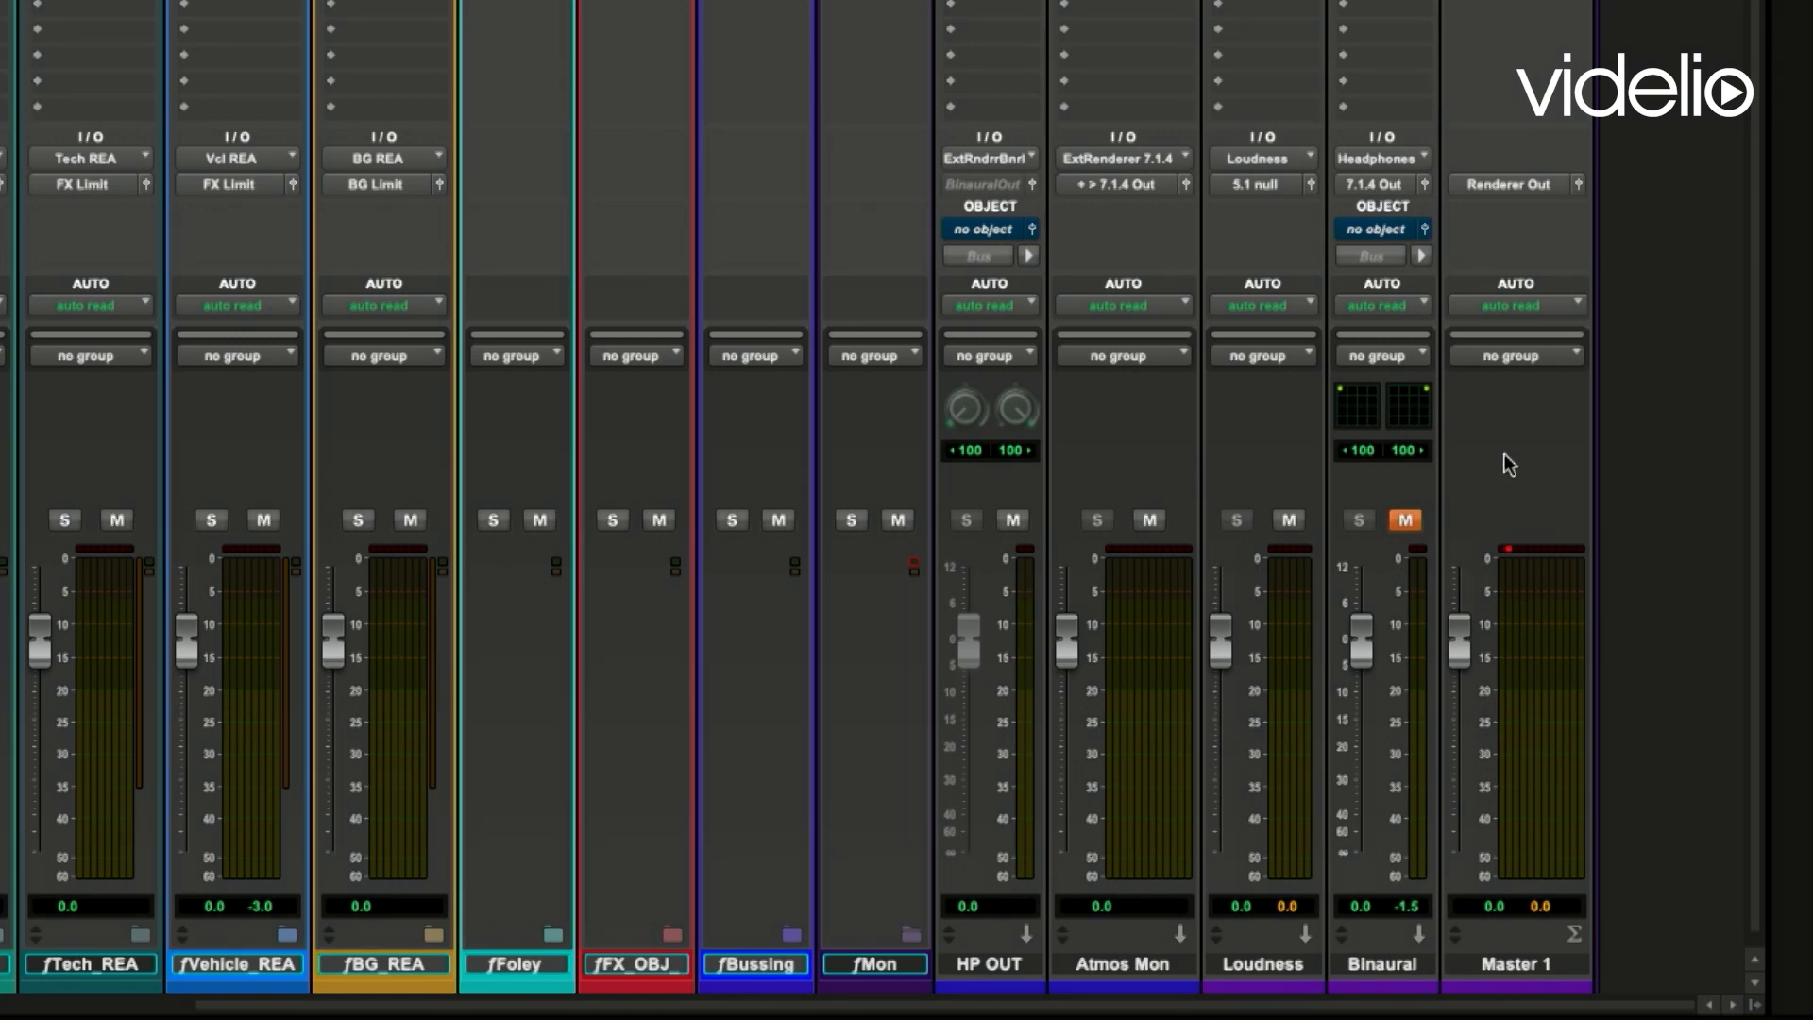
left_click(1481, 184)
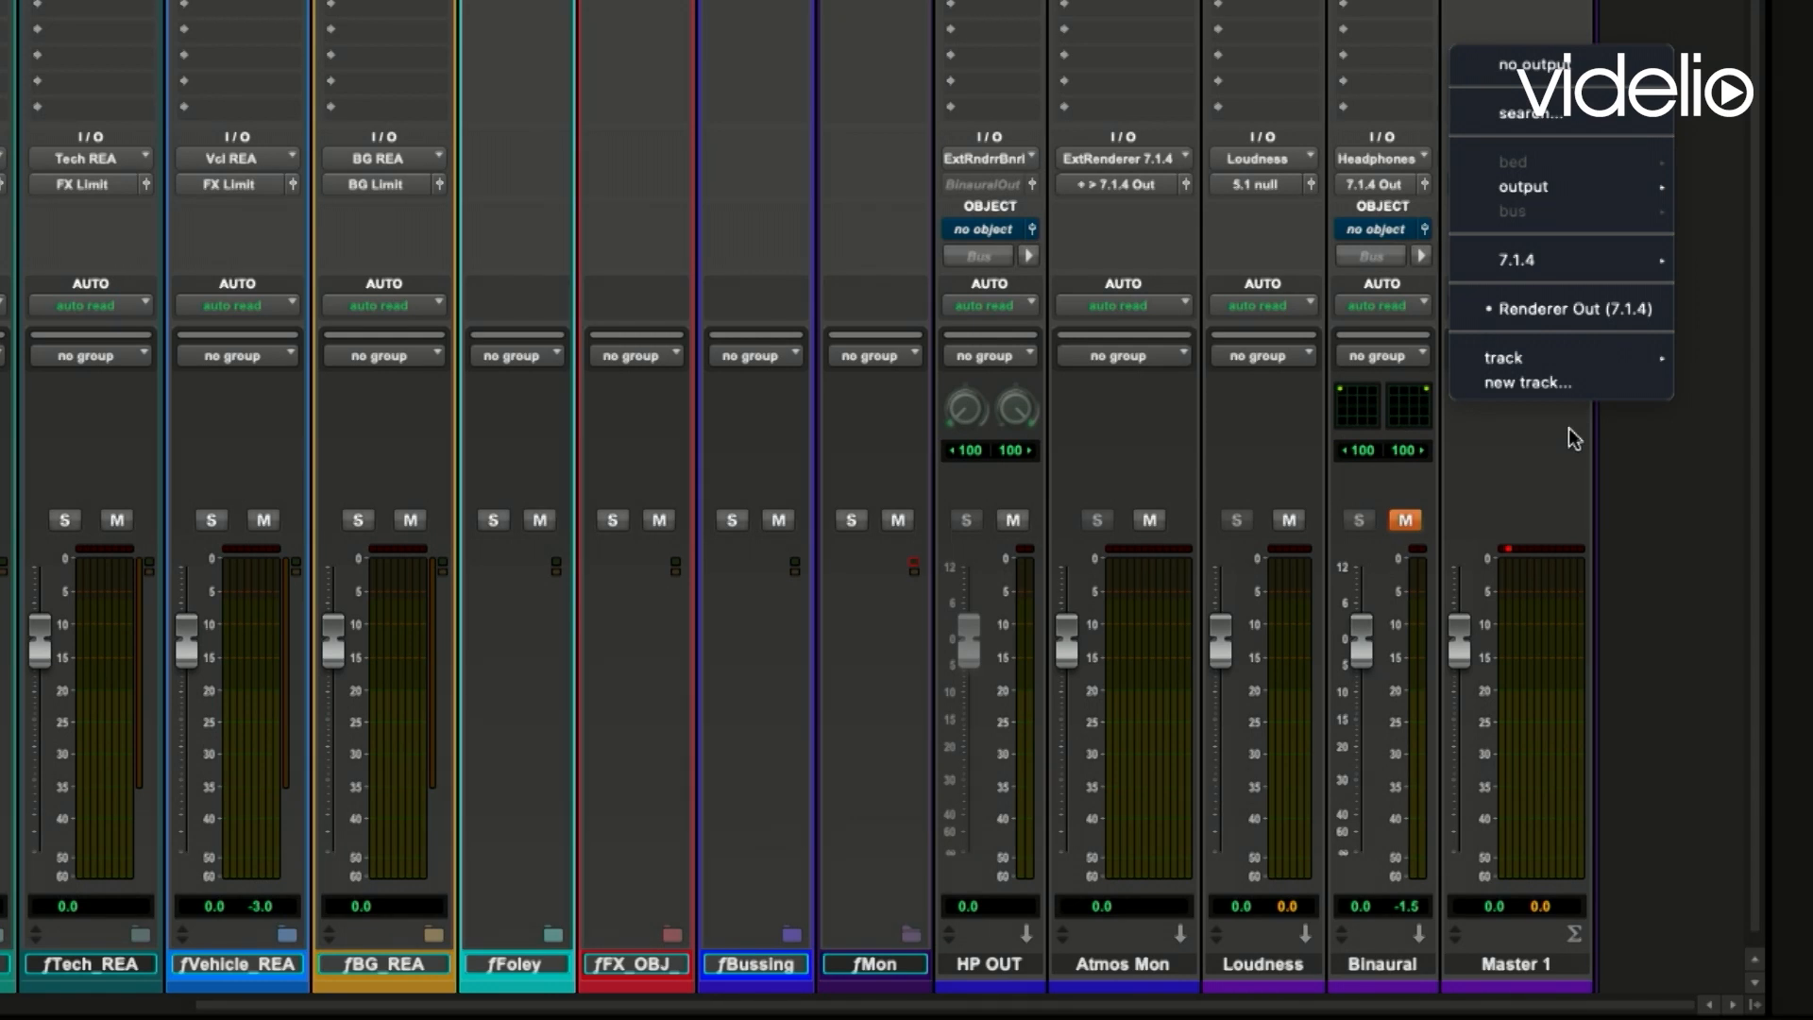
left_click(1560, 442)
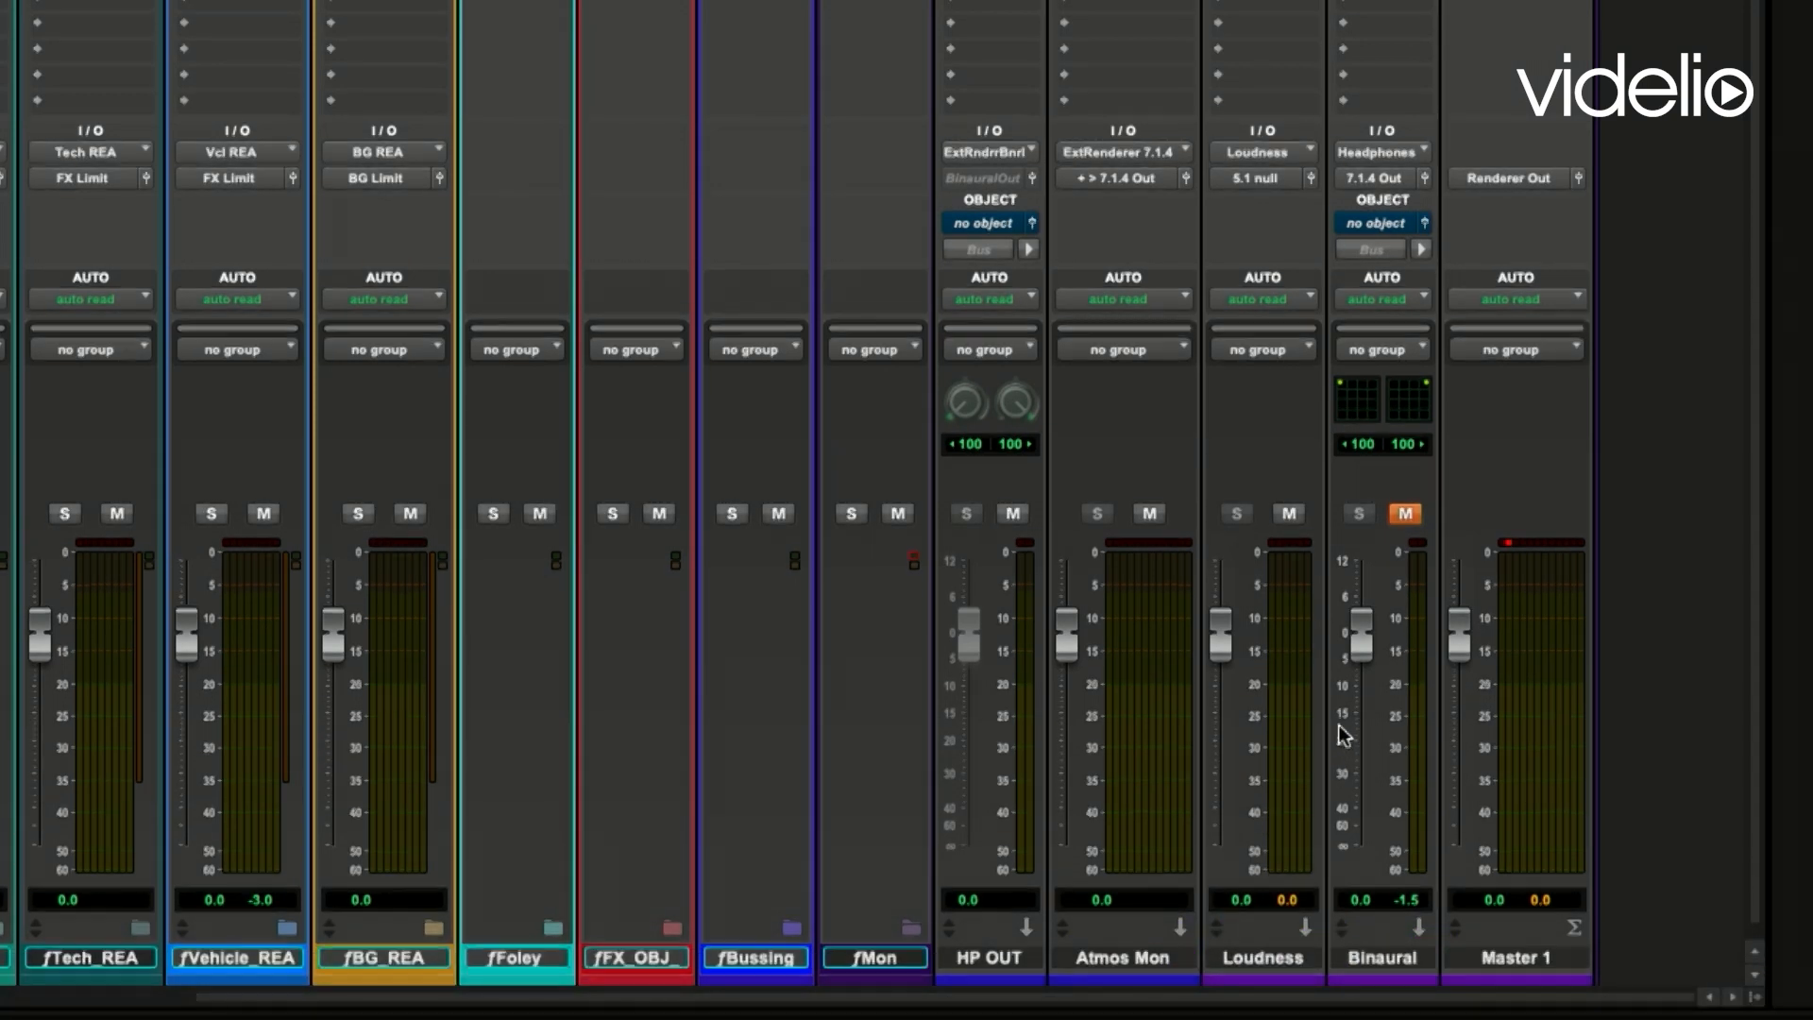
- Check the input sources of the Loudness and Binaural tracks, including the re-renders available to the Binaural track
scroll(1340, 729, "up", 2)
scroll(1356, 619, "down", 2)
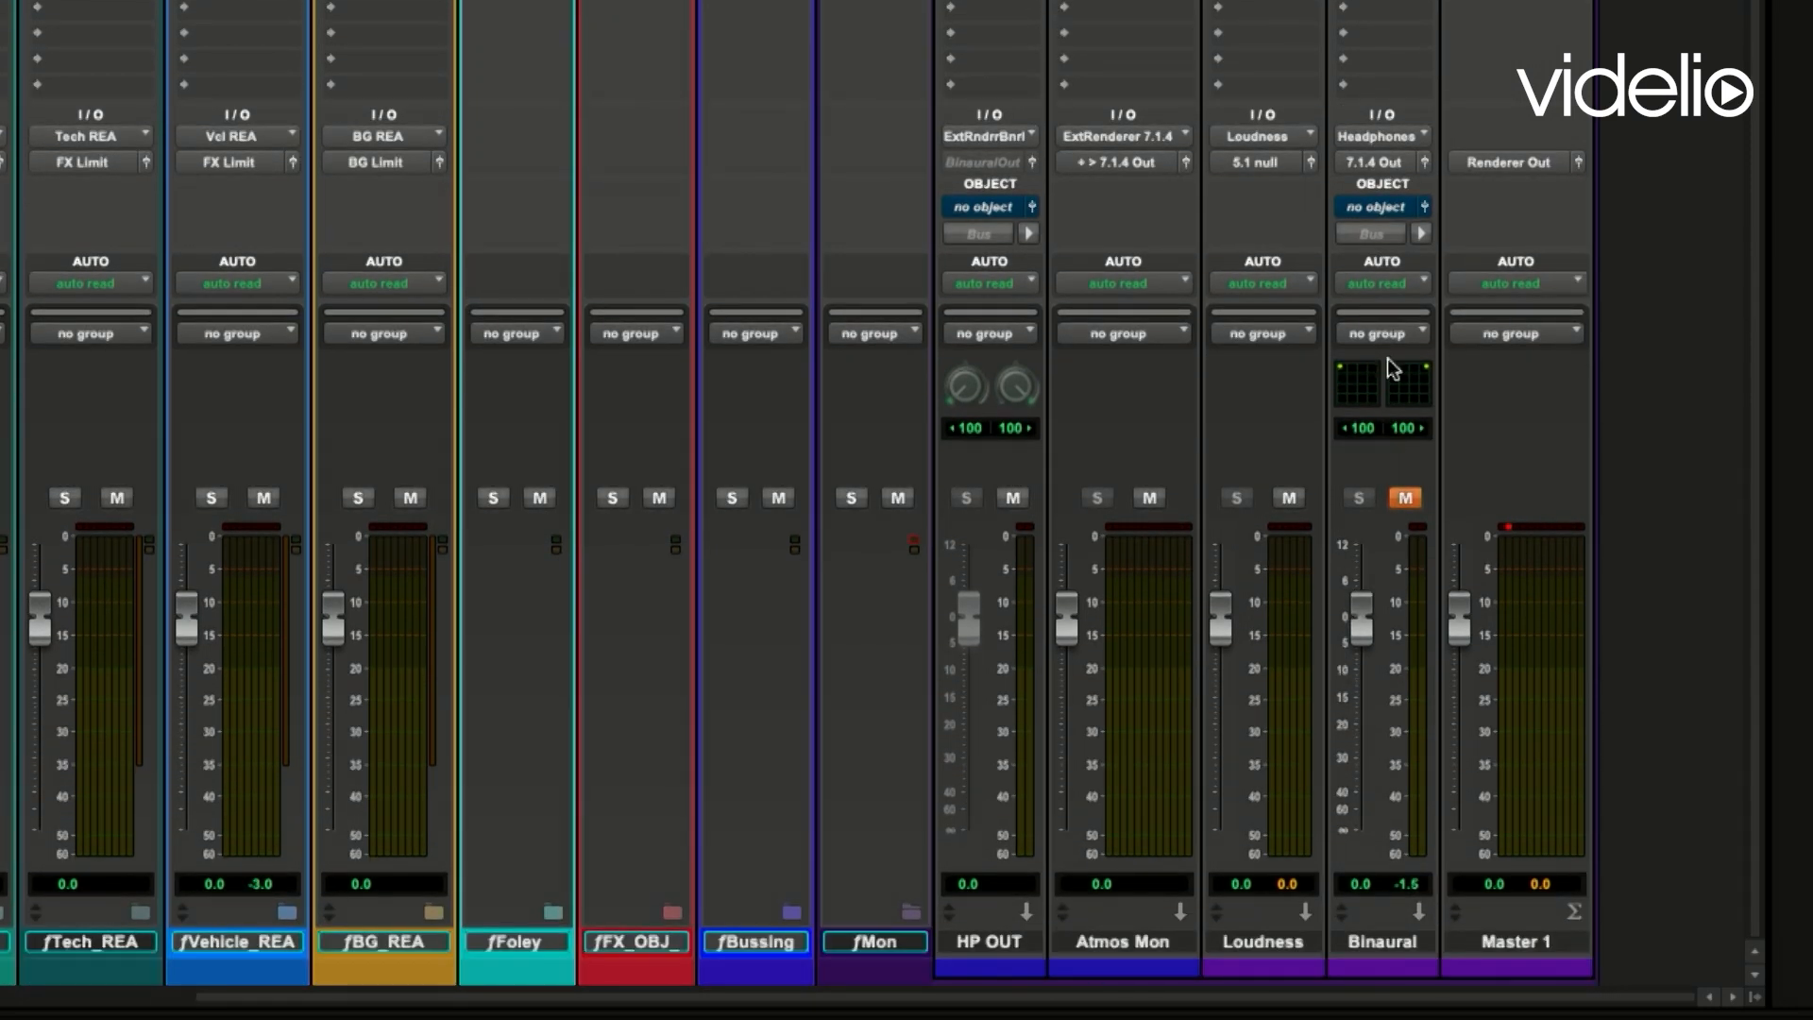
left_click(1241, 139)
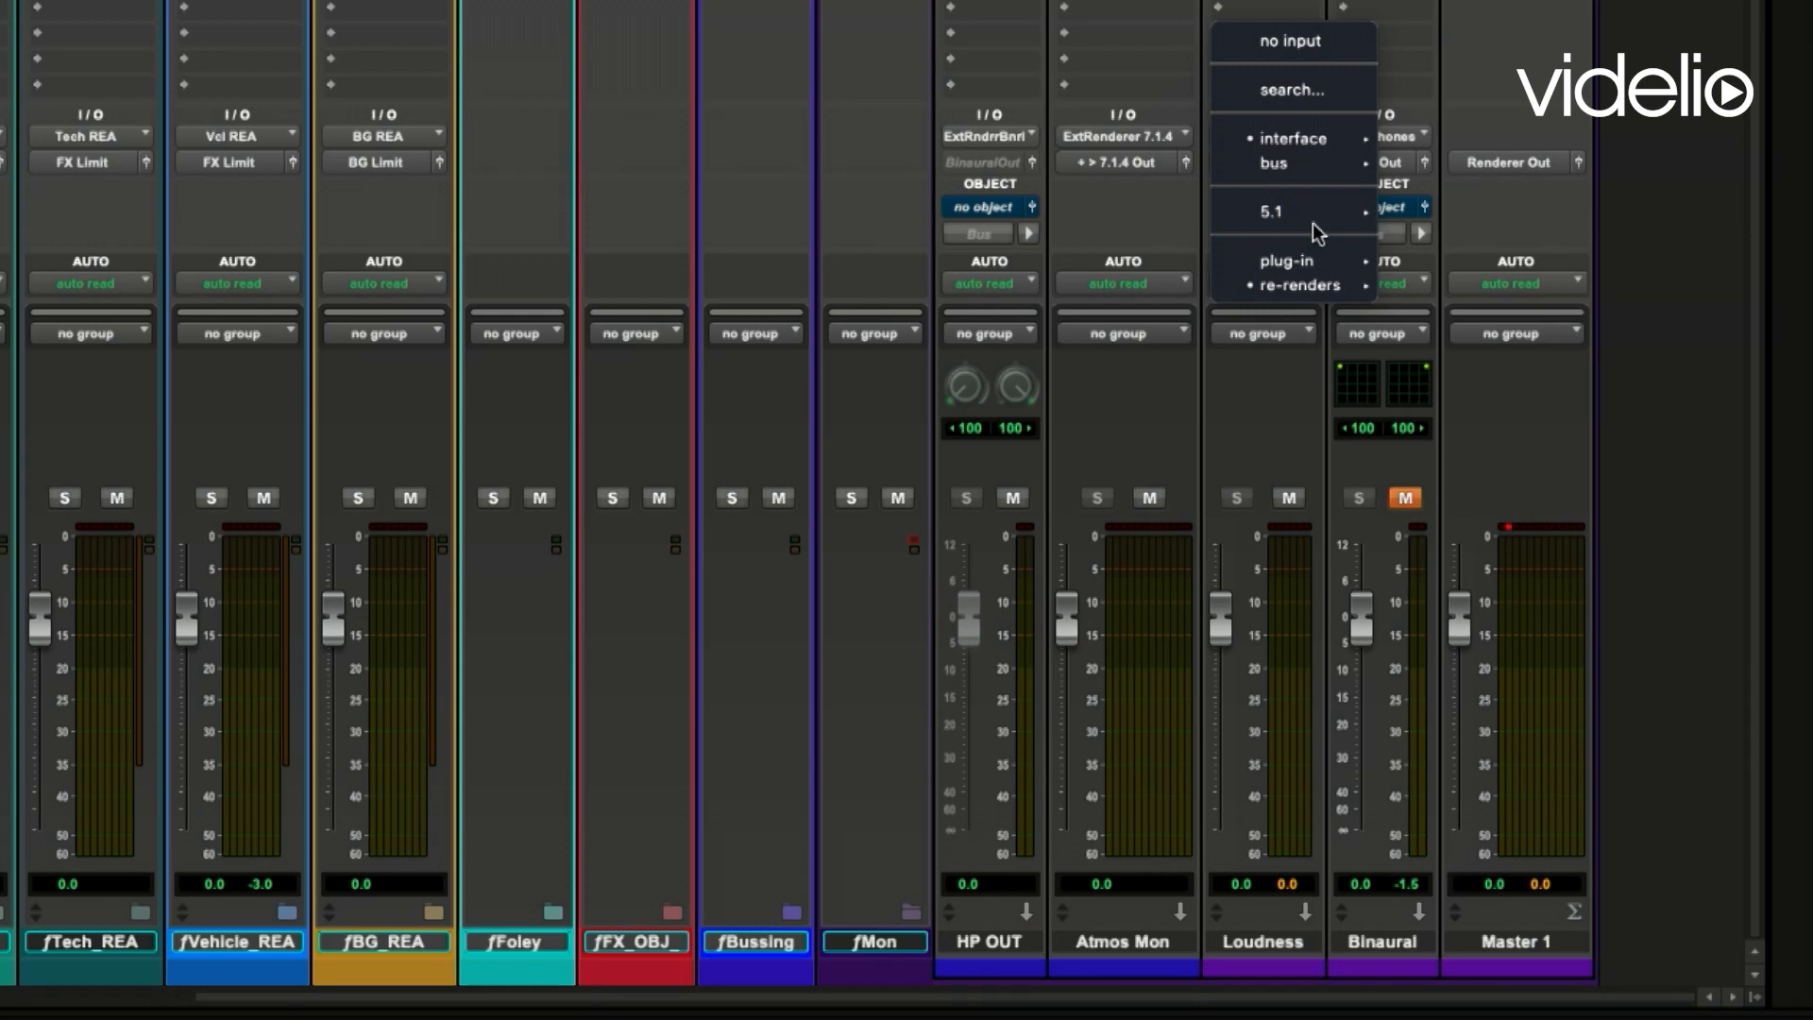
mouse_move(1313, 267)
left_click(1409, 138)
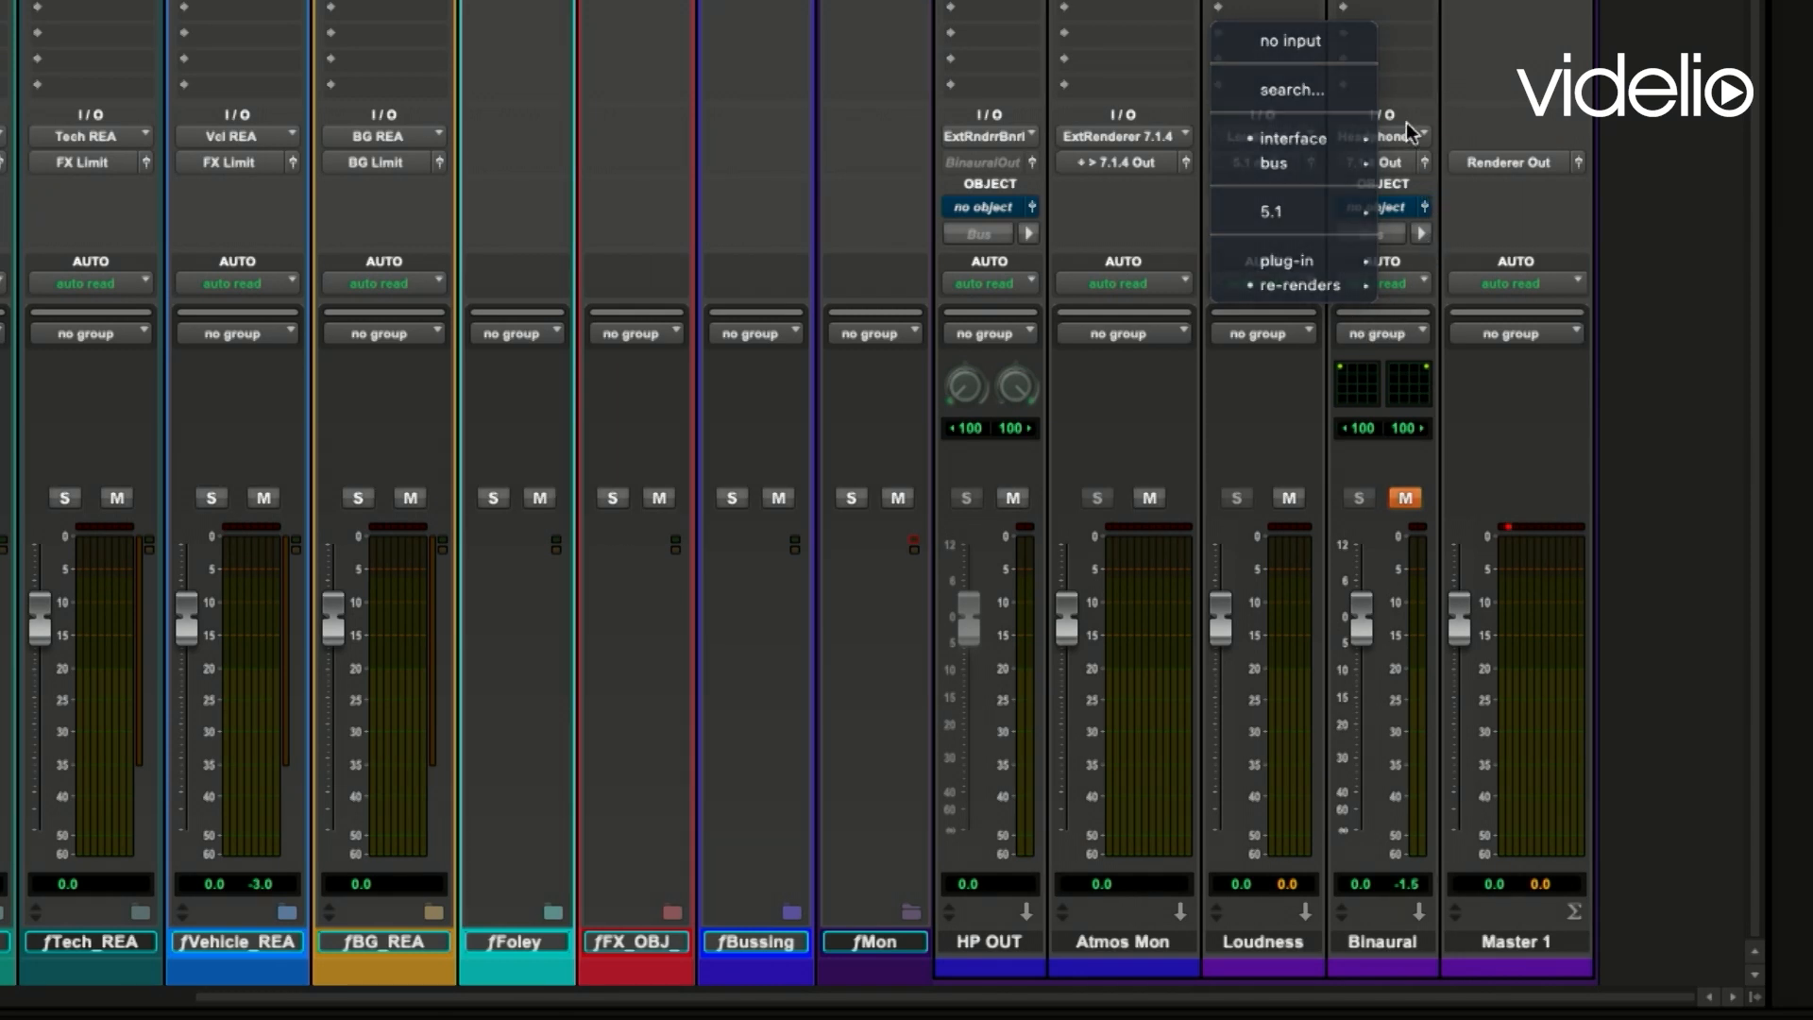
mouse_move(1413, 294)
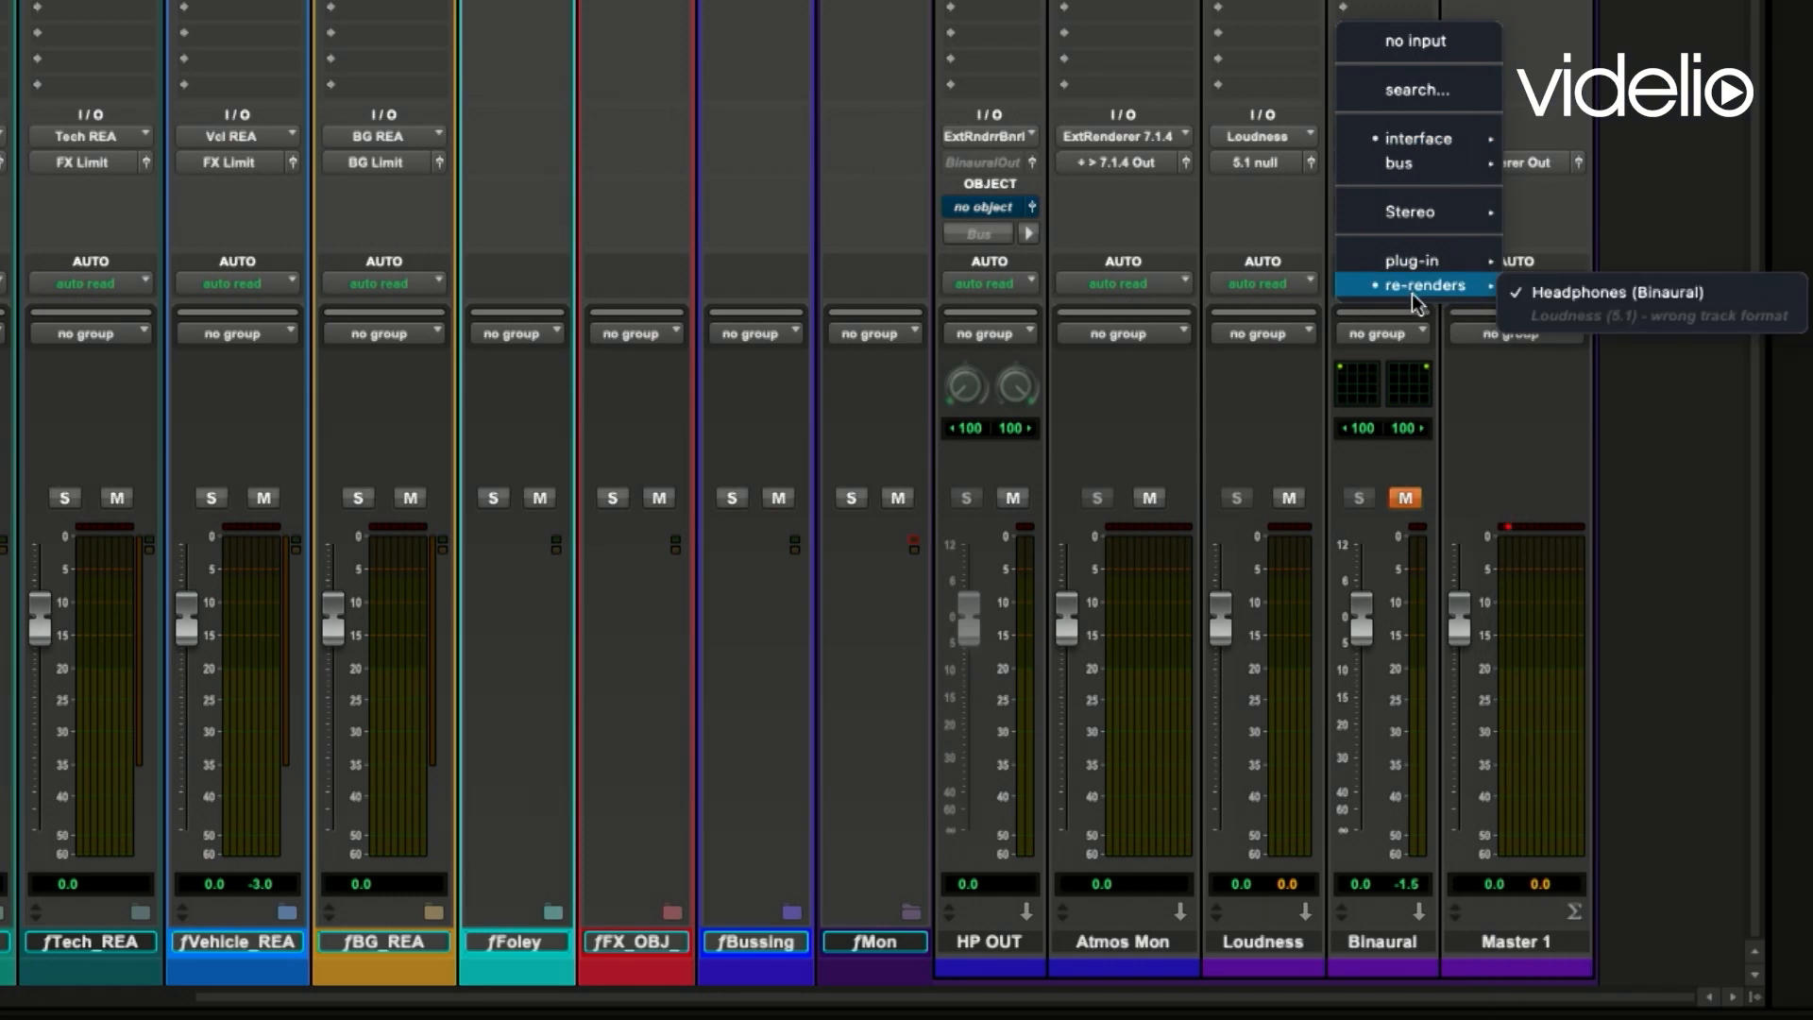
left_click(1378, 449)
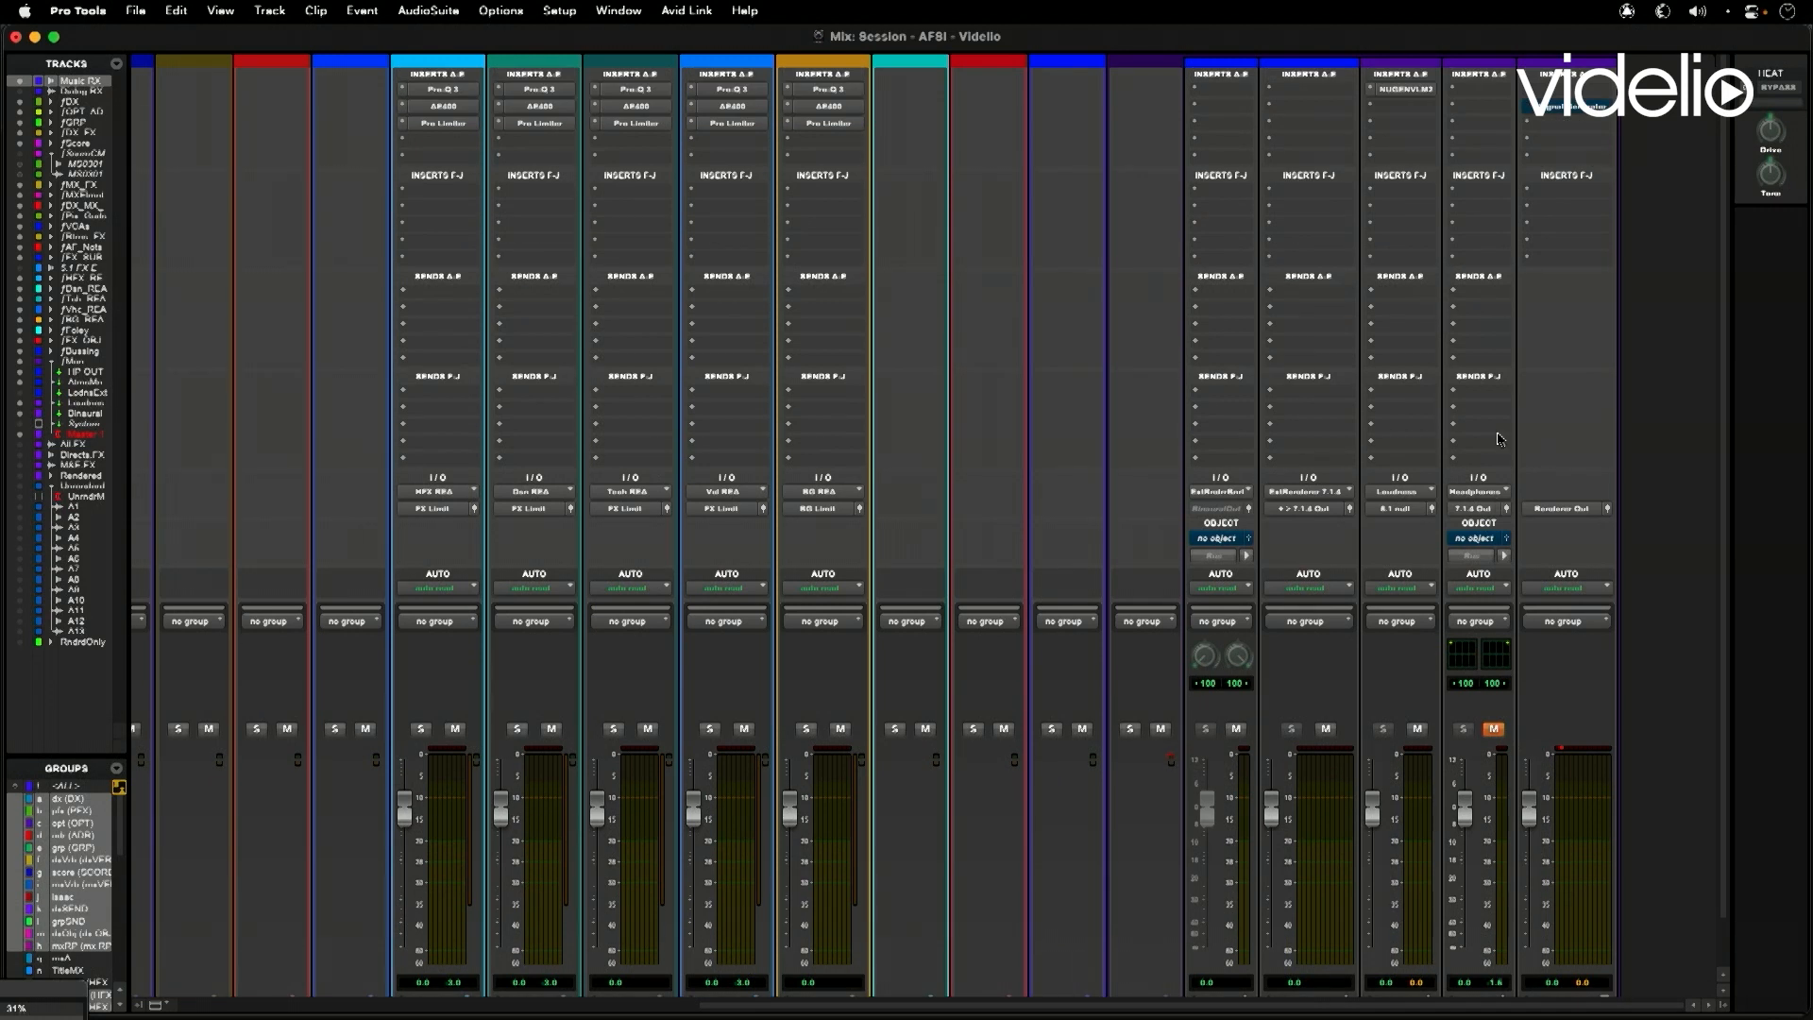
- Open the NUGEN VisLM loudness meter on the Loudness track to view its readings, and close it
left_click(1386, 90)
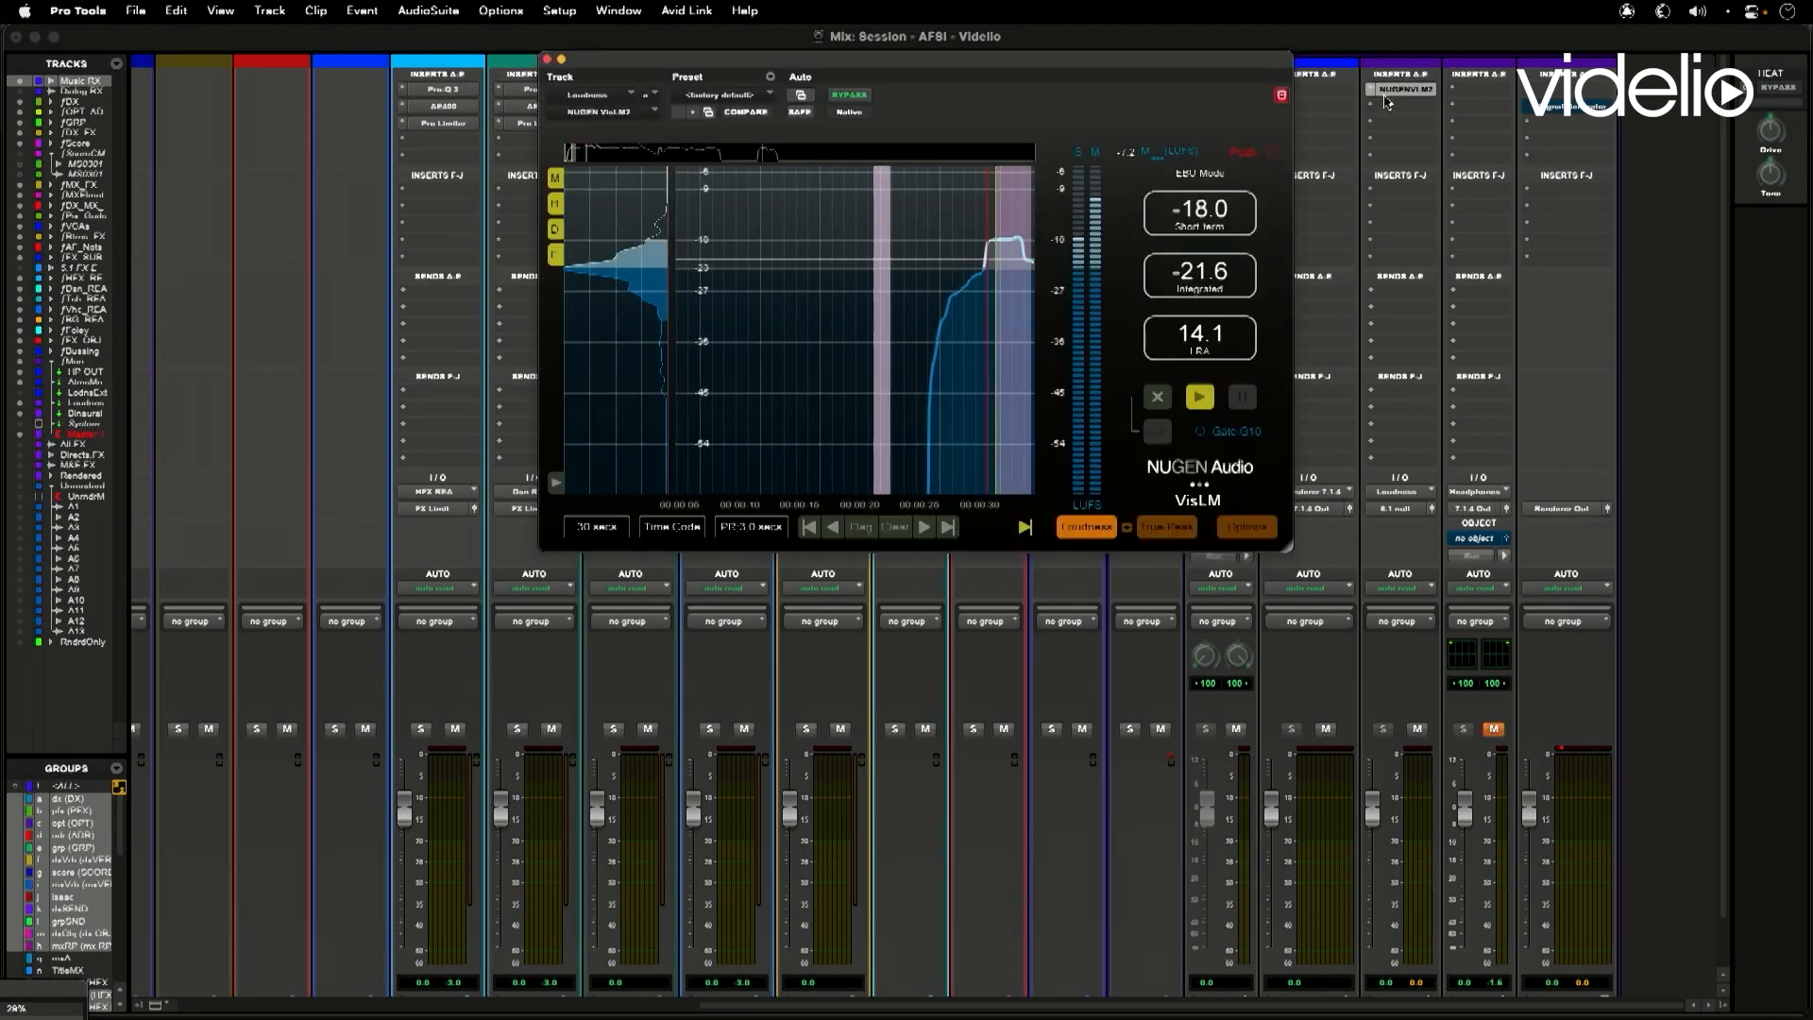
left_click_drag(965, 61, 1048, 156)
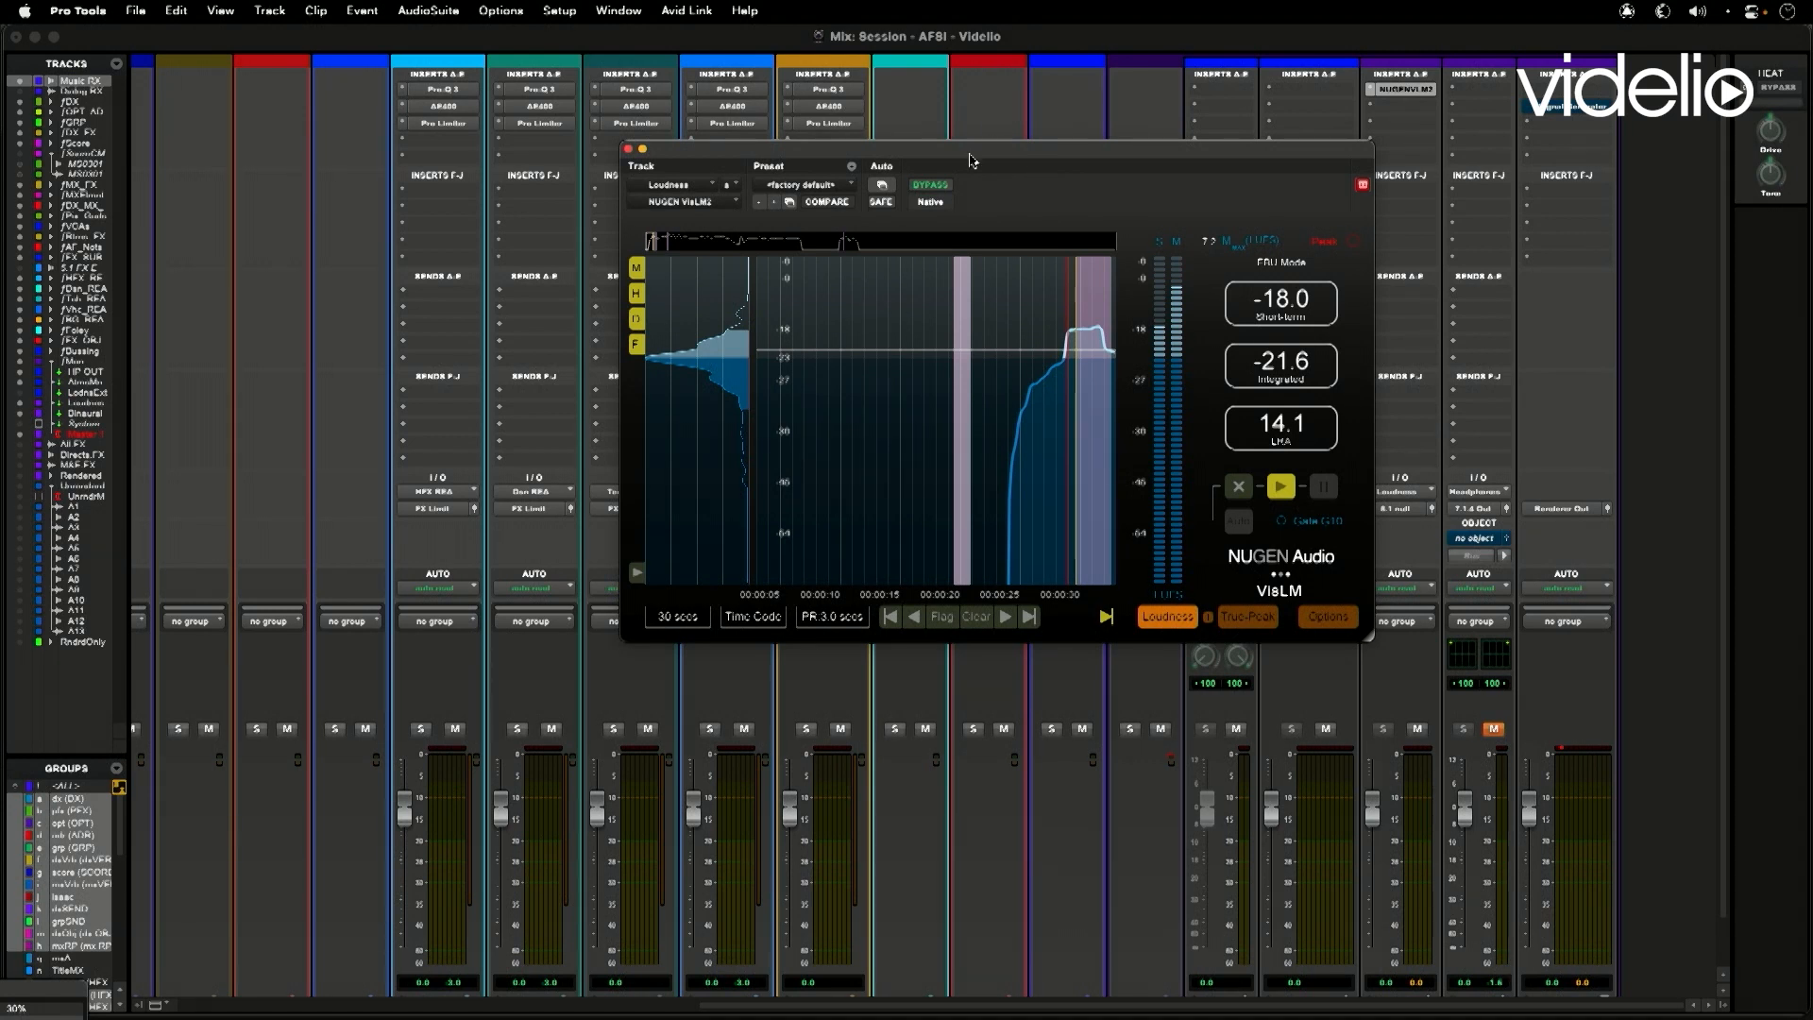
left_click(629, 149)
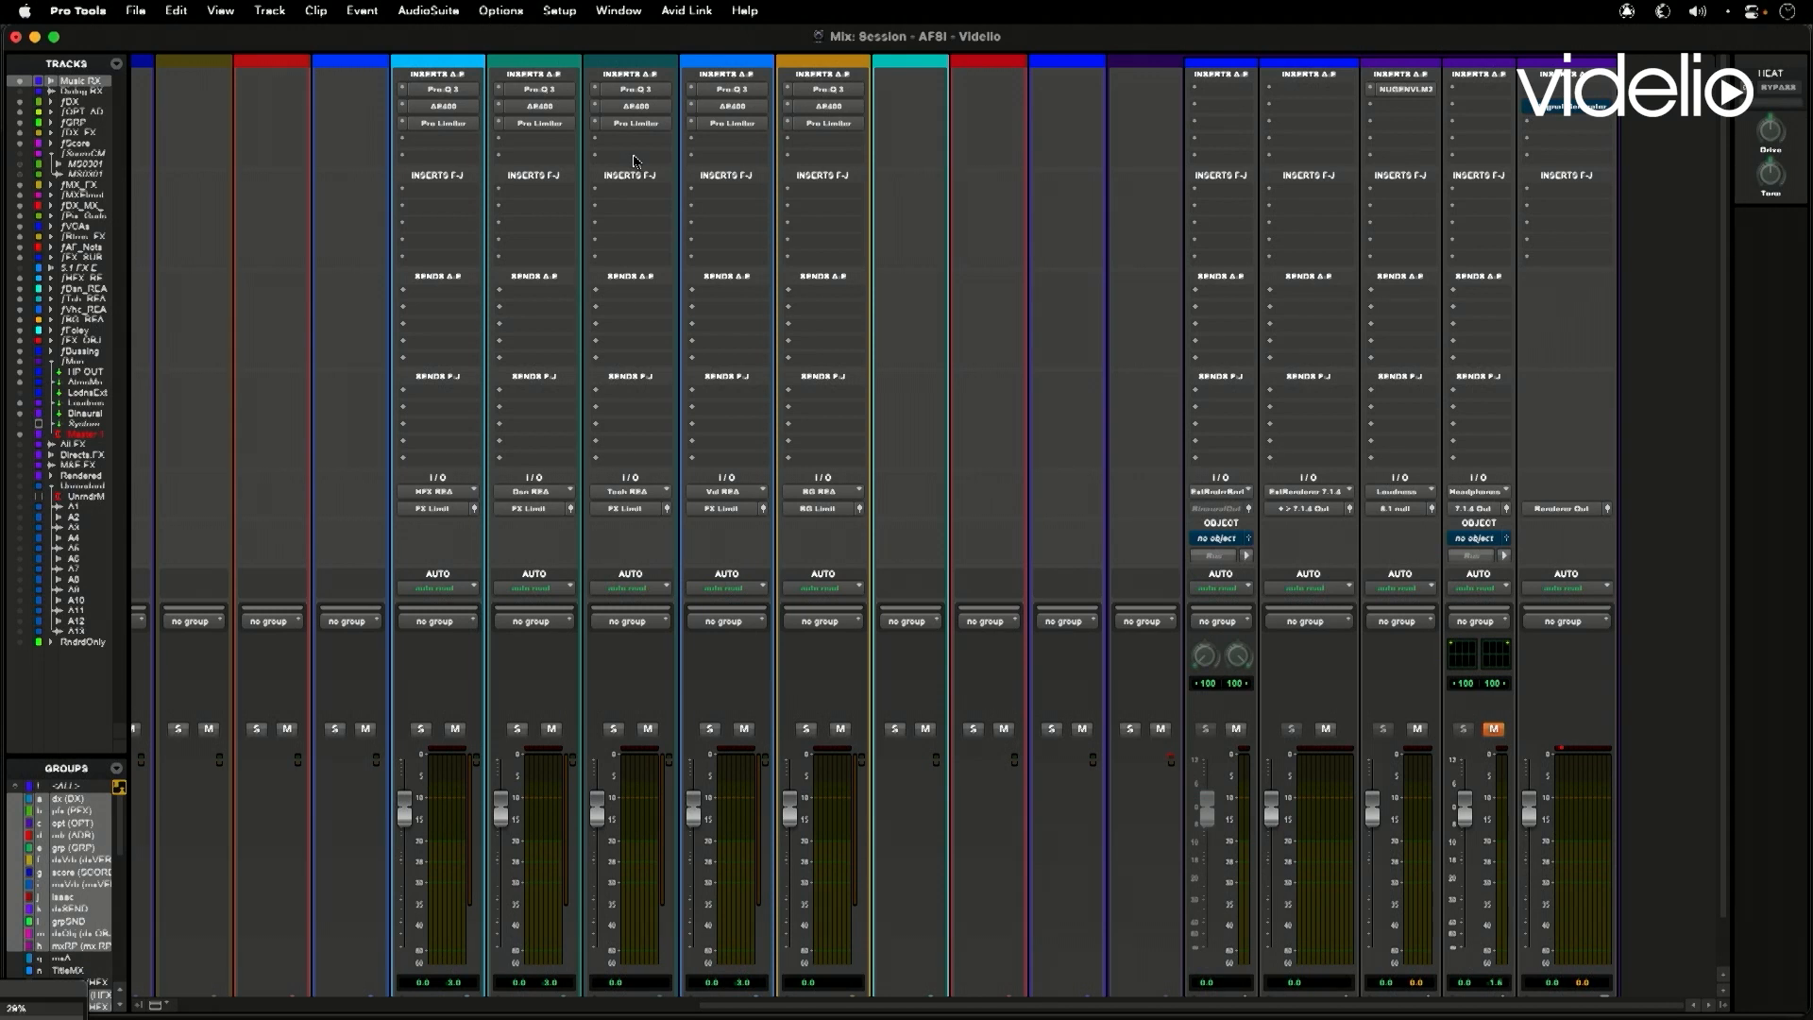
- Switch to the standalone Dolby Atmos Renderer application to view its window, and return to Pro Tools
scroll(1038, 312, "down", 2)
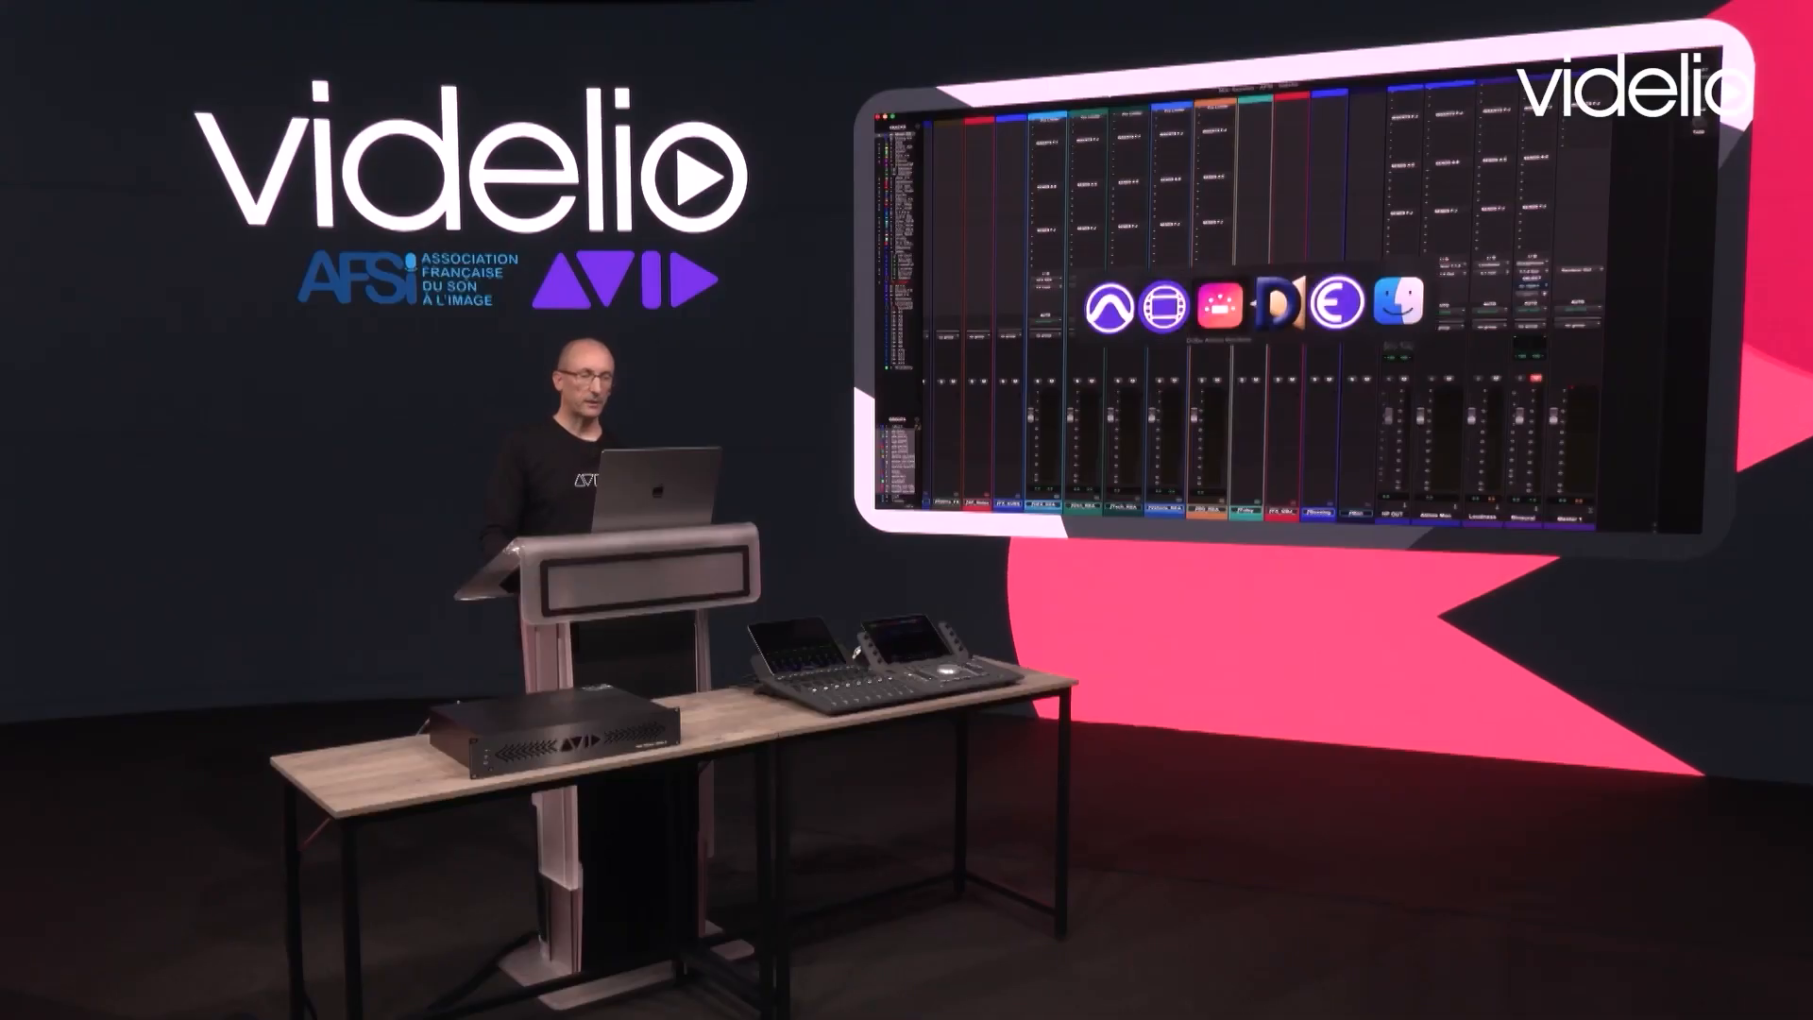
key("super+Tab")
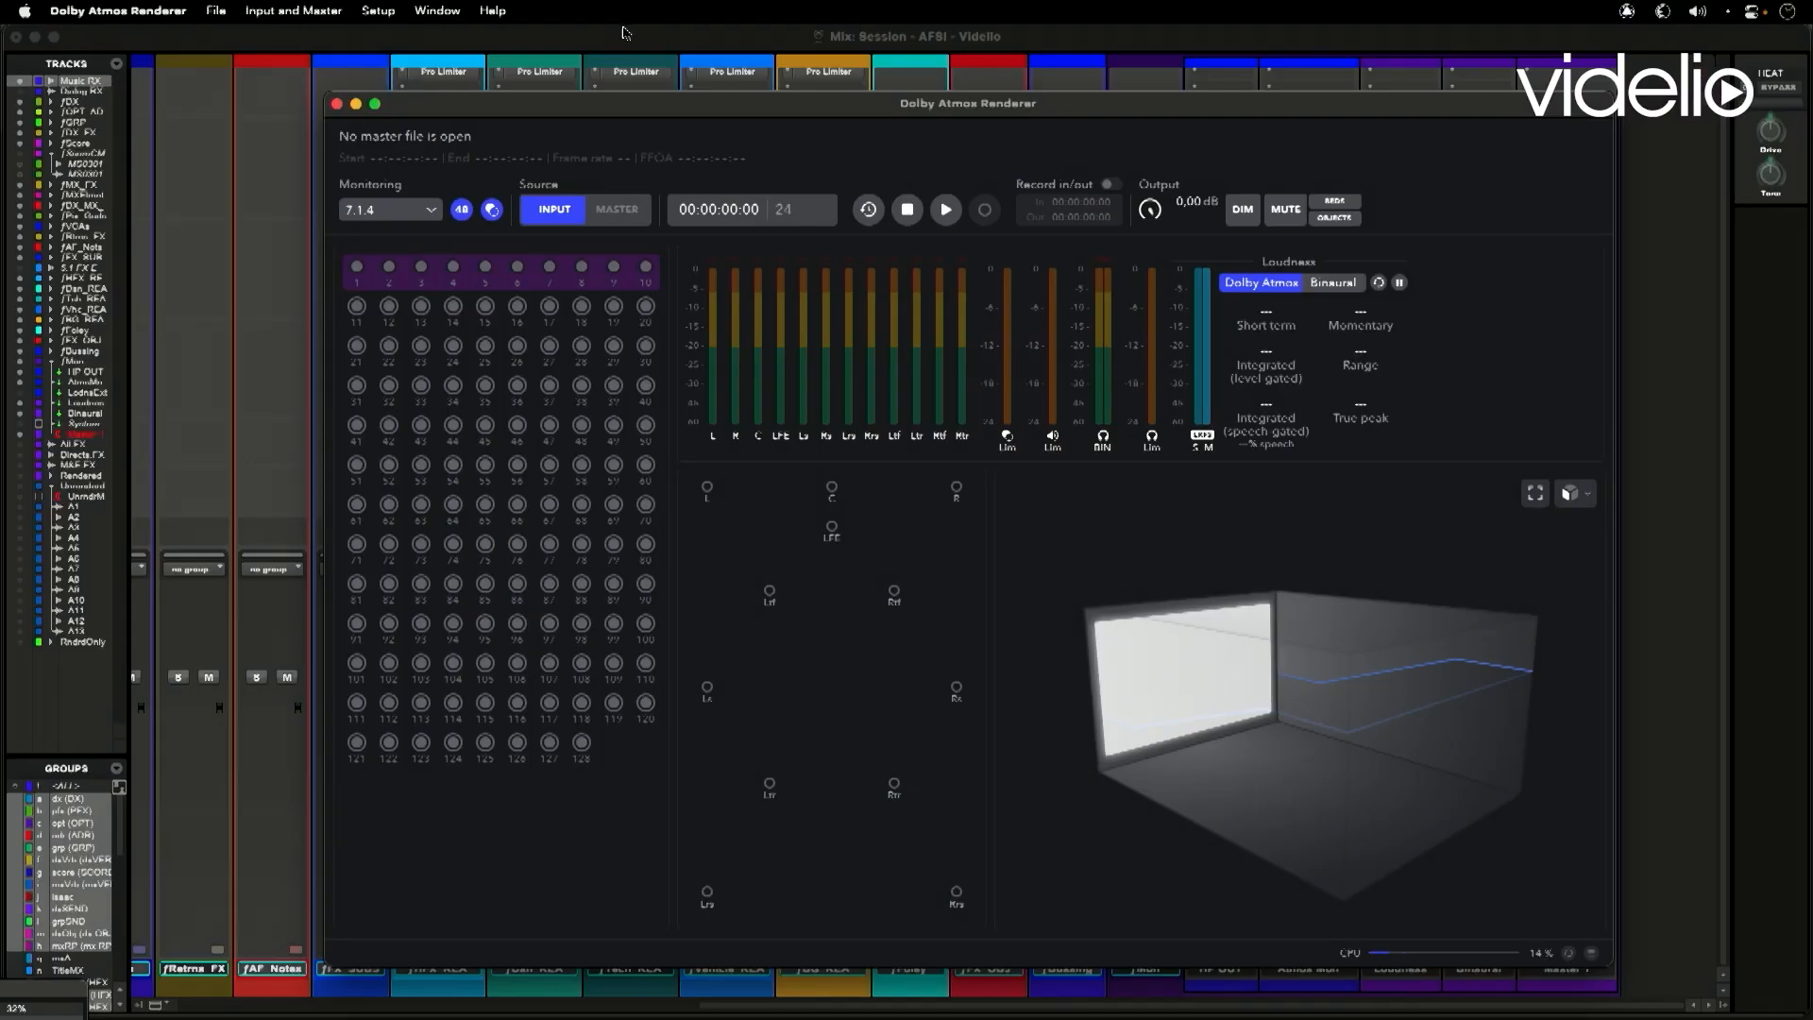
left_click(623, 38)
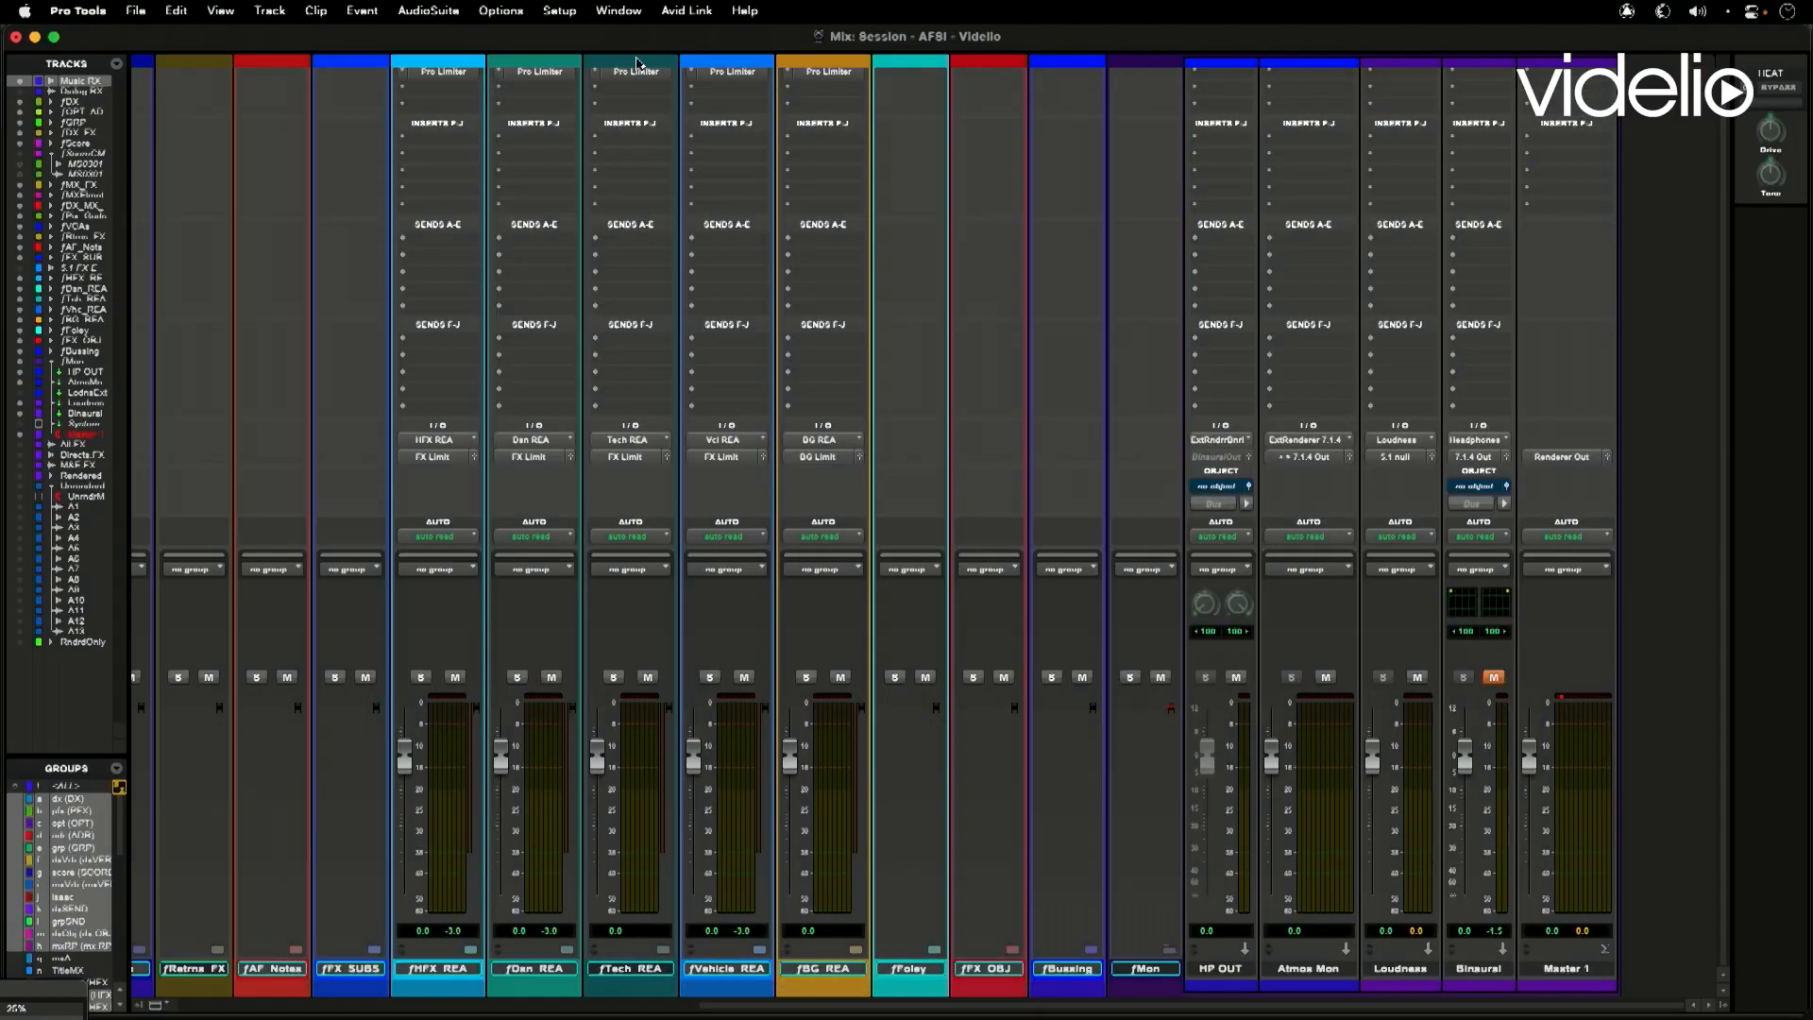
- Set the Dolby Atmos renderer type to External Renderer in I/O Setup and check the available renderer hosts
left_click(565, 12)
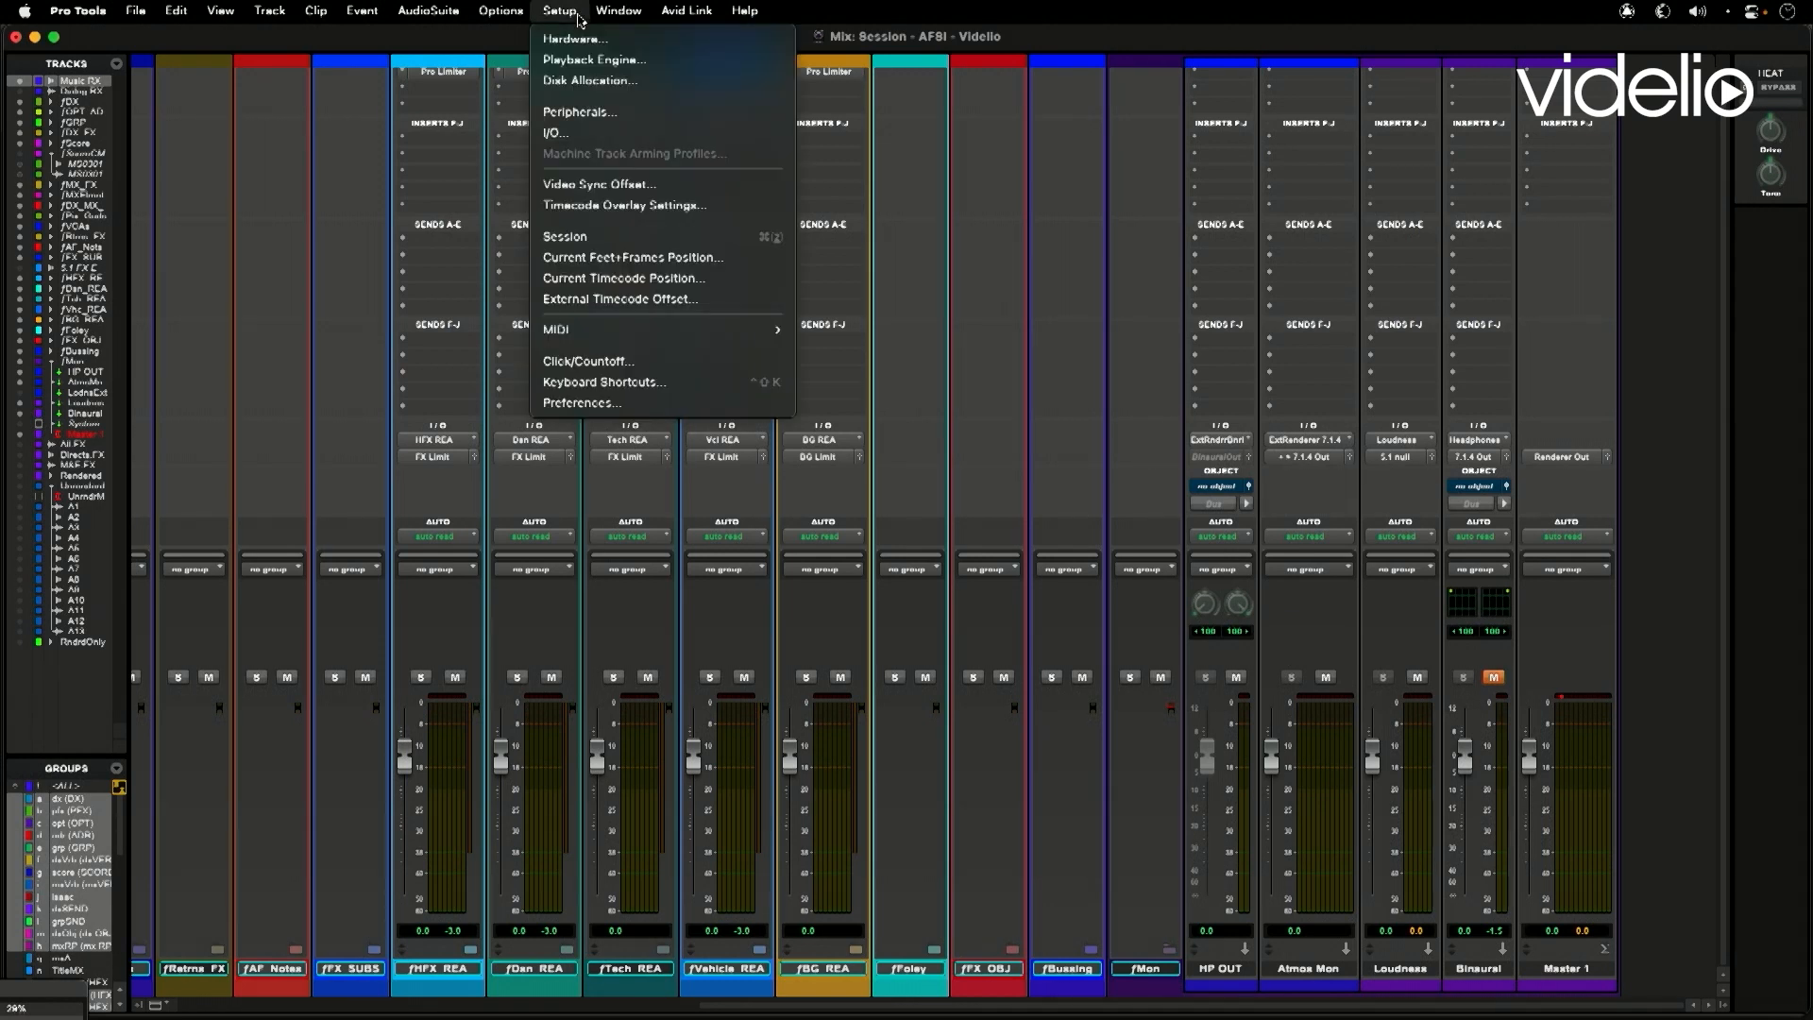
left_click(585, 133)
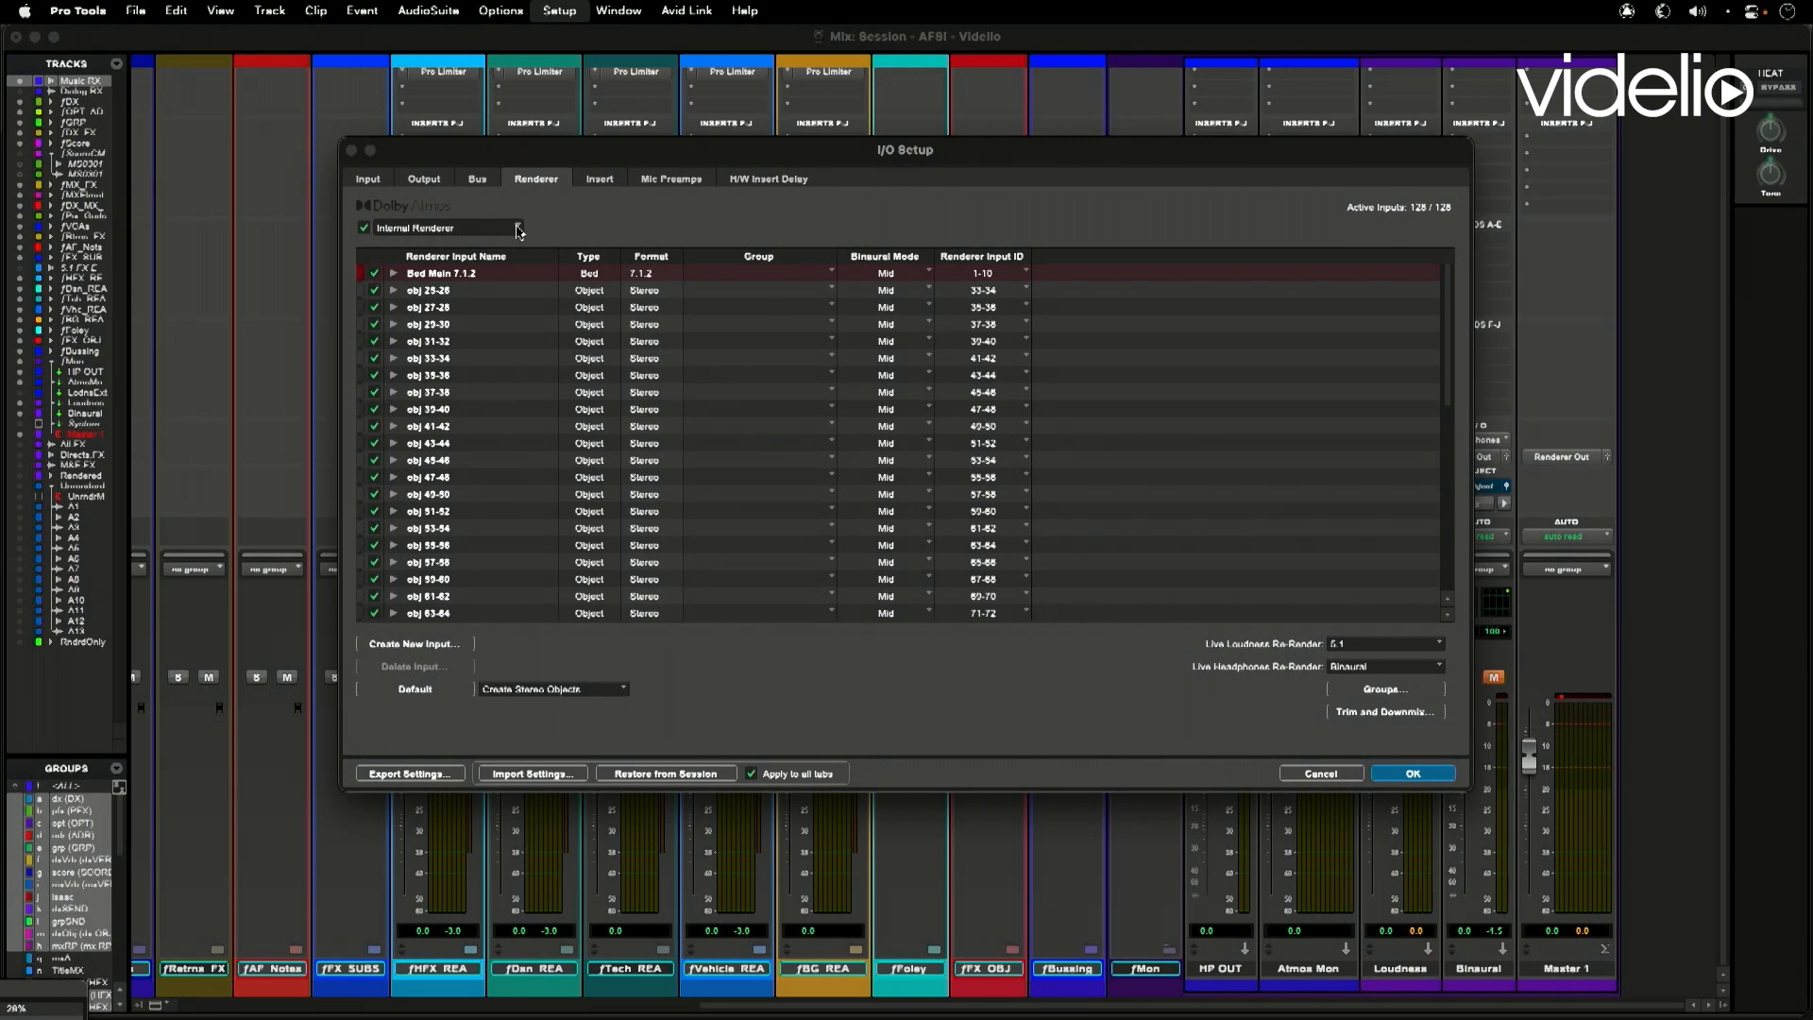
left_click(519, 230)
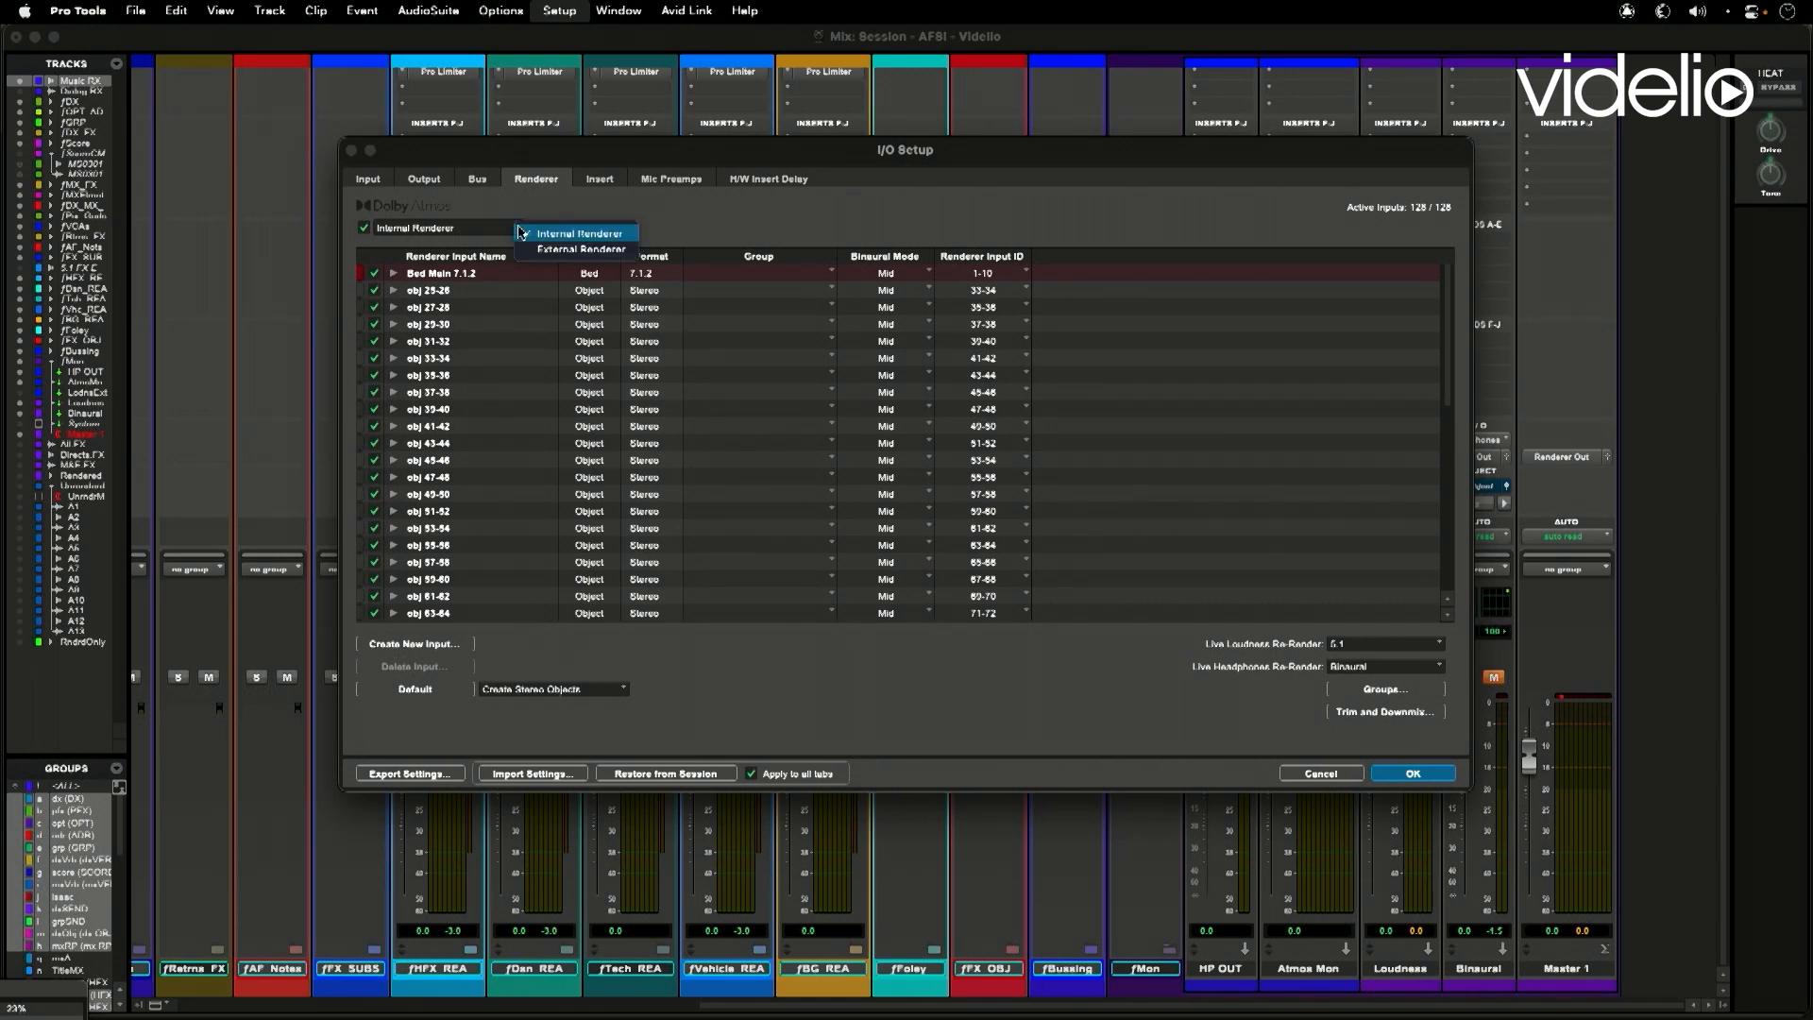
left_click(581, 249)
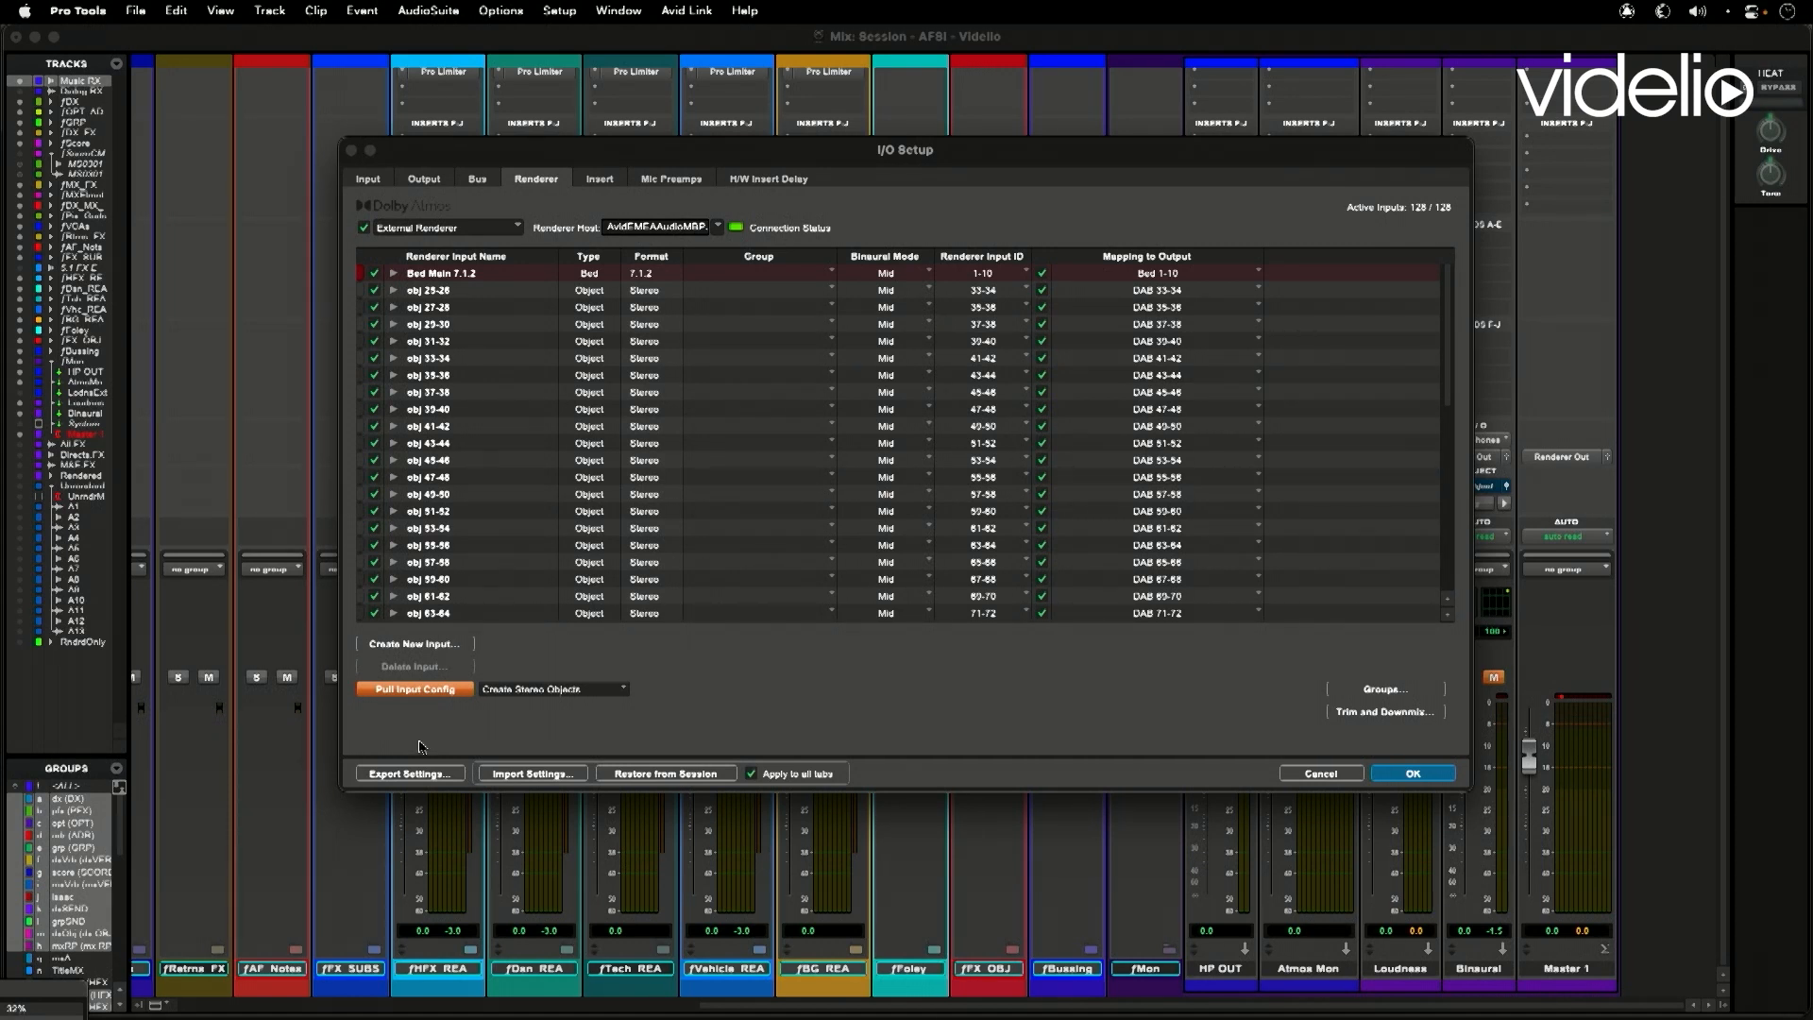
left_click(720, 228)
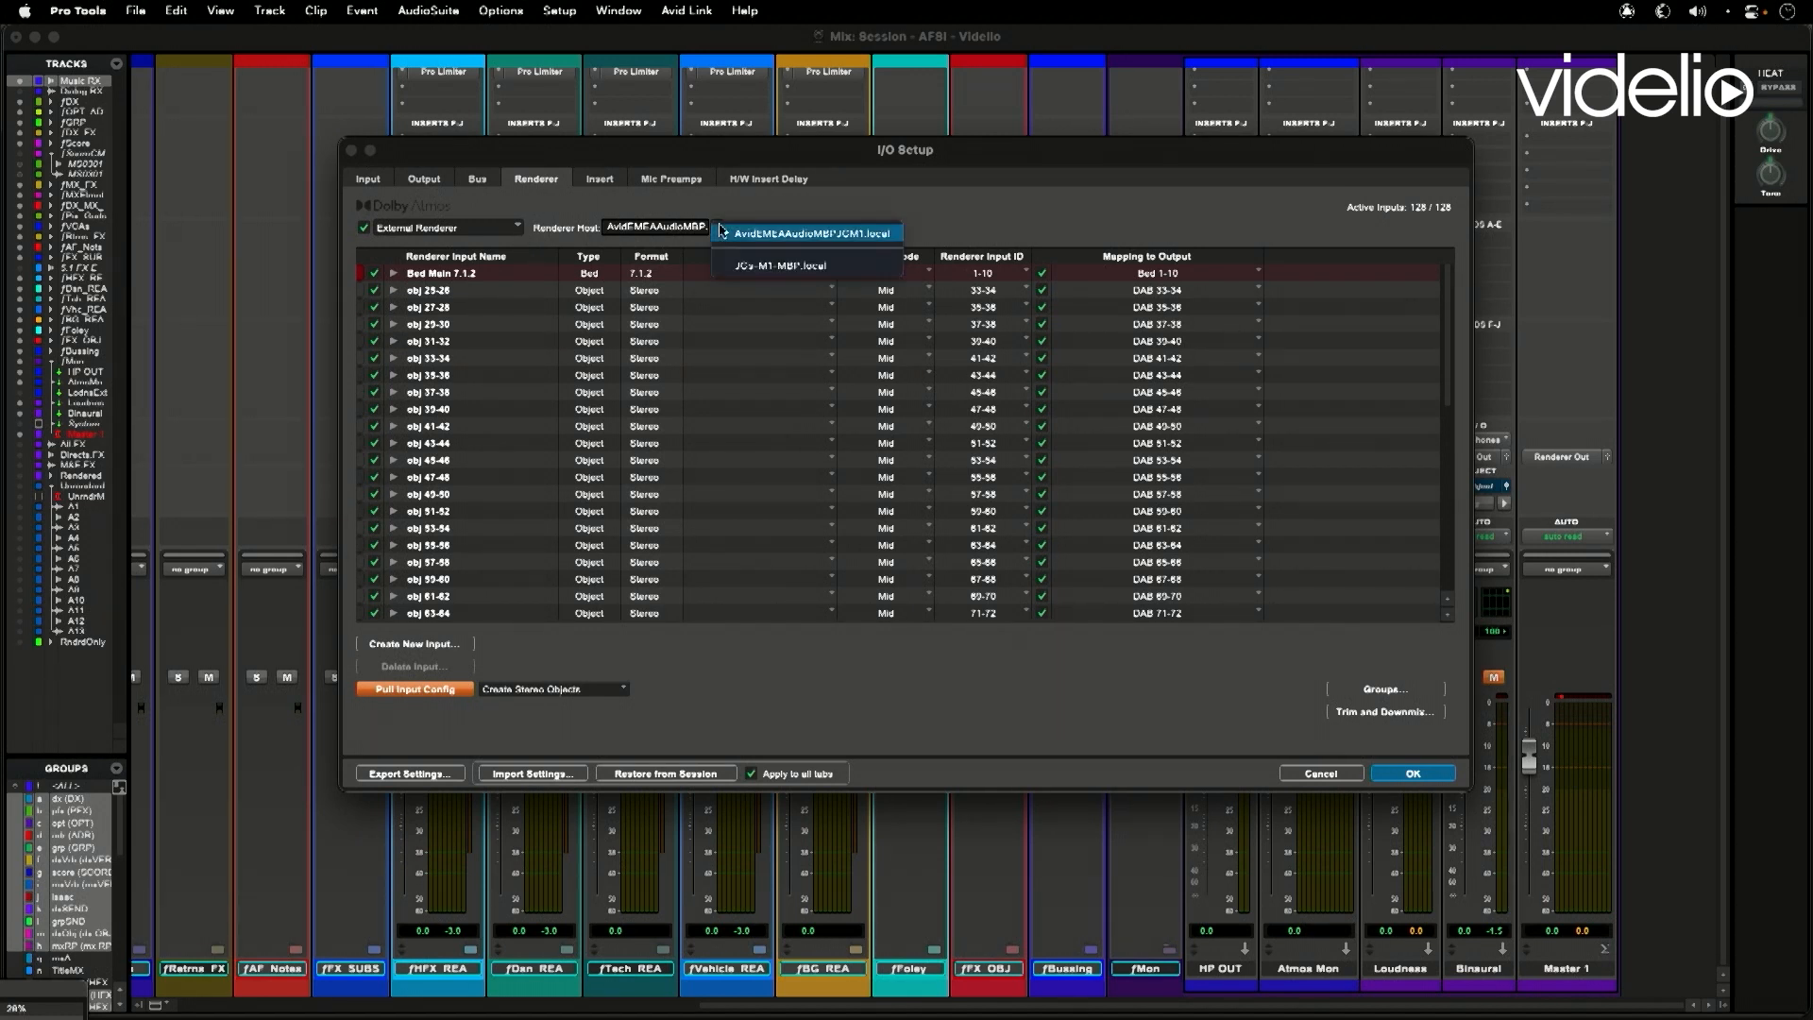
left_click(803, 213)
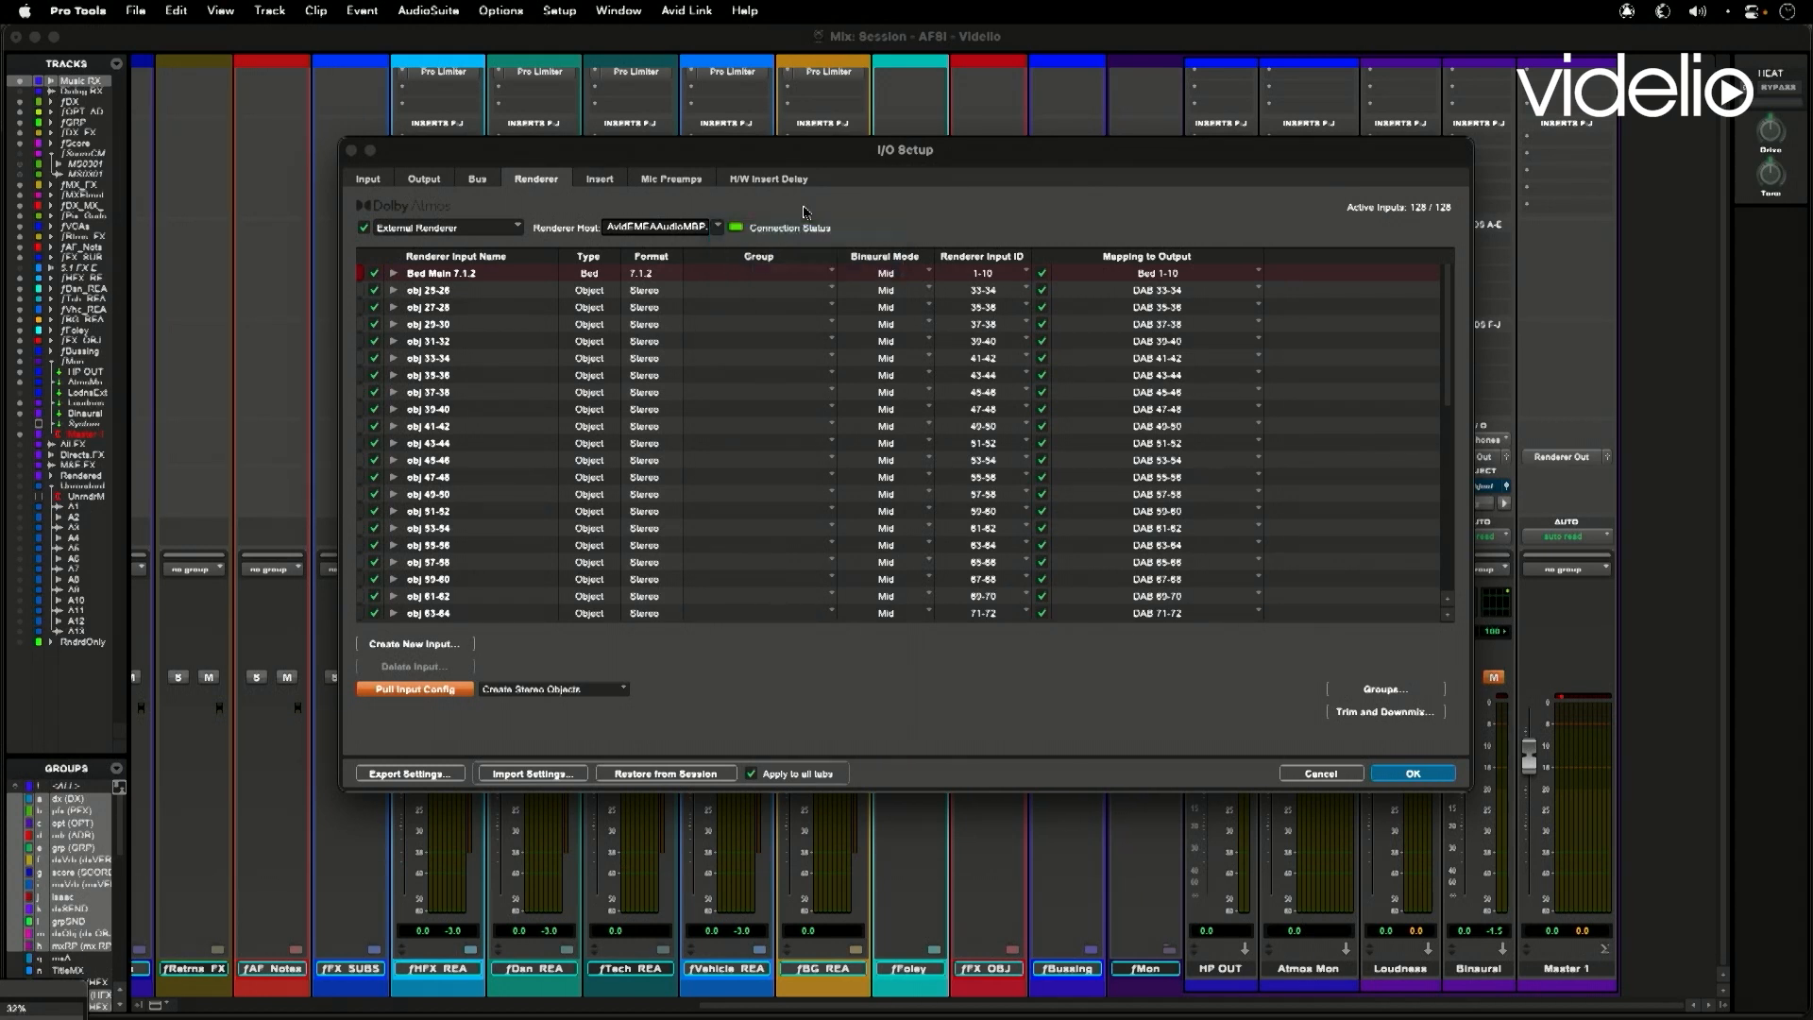
- Set the renderer type back to Internal Renderer and confirm the I/O Setup
left_click(517, 230)
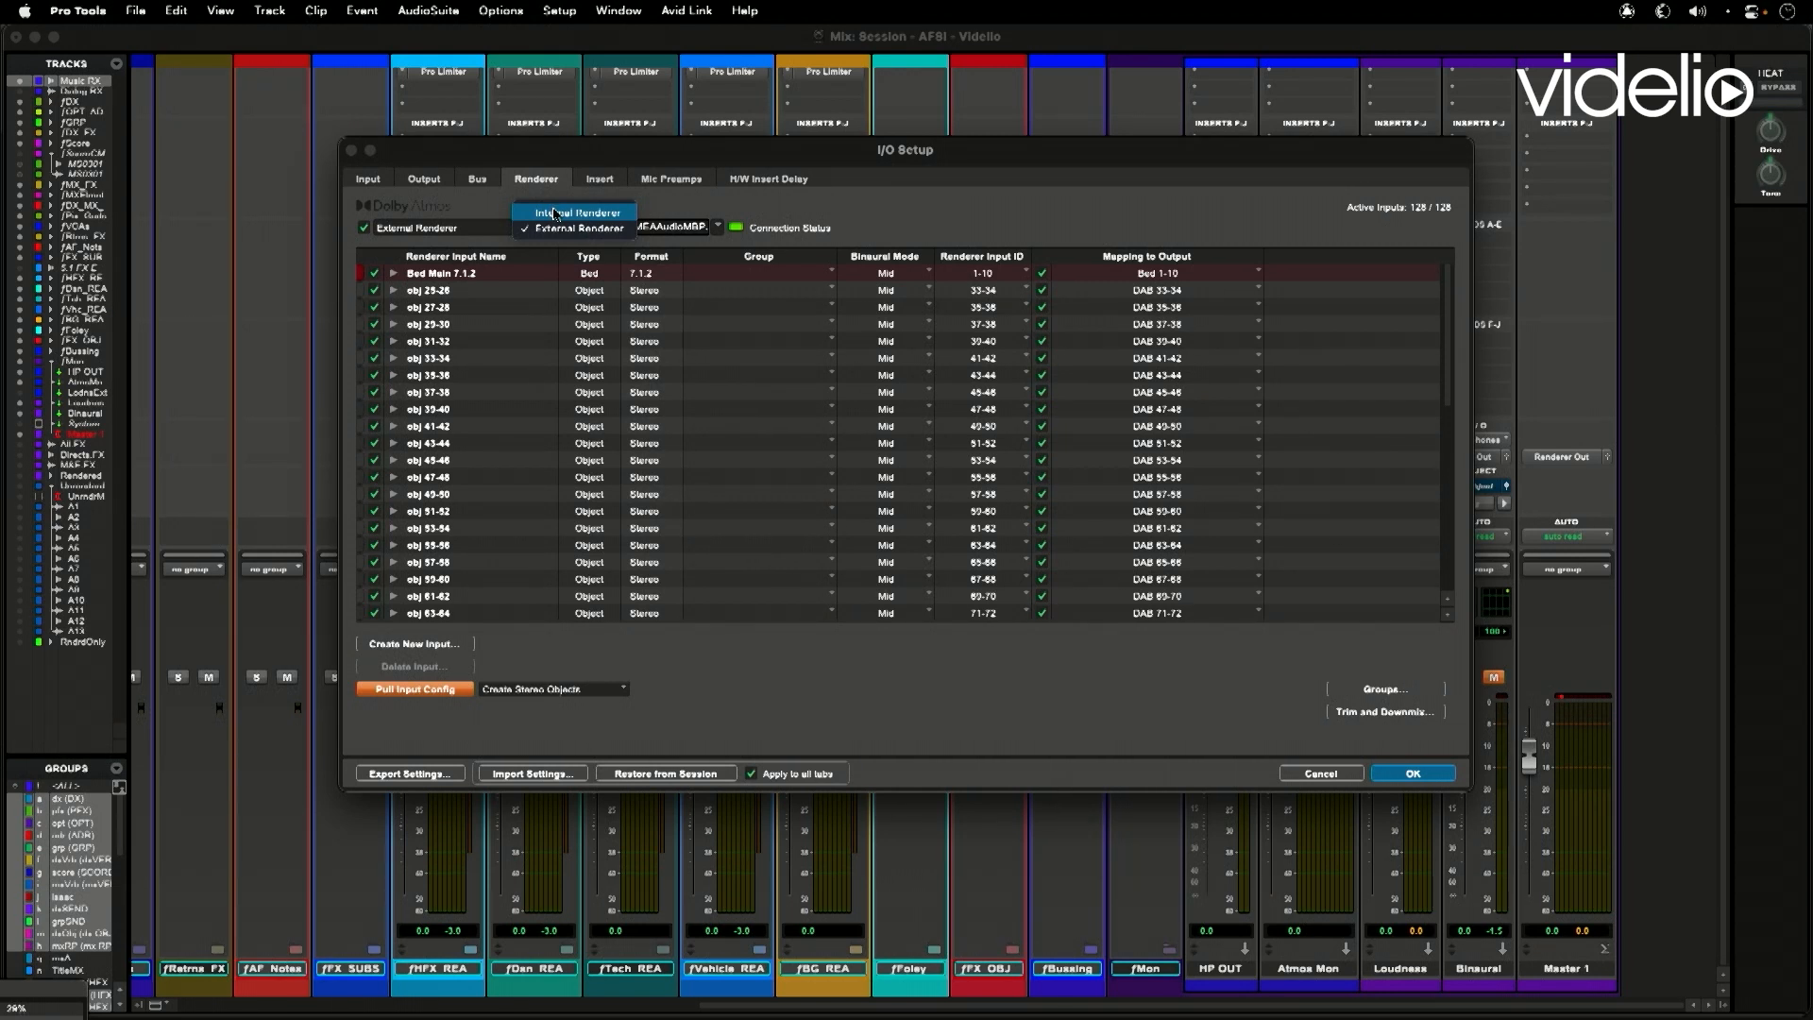
left_click(555, 214)
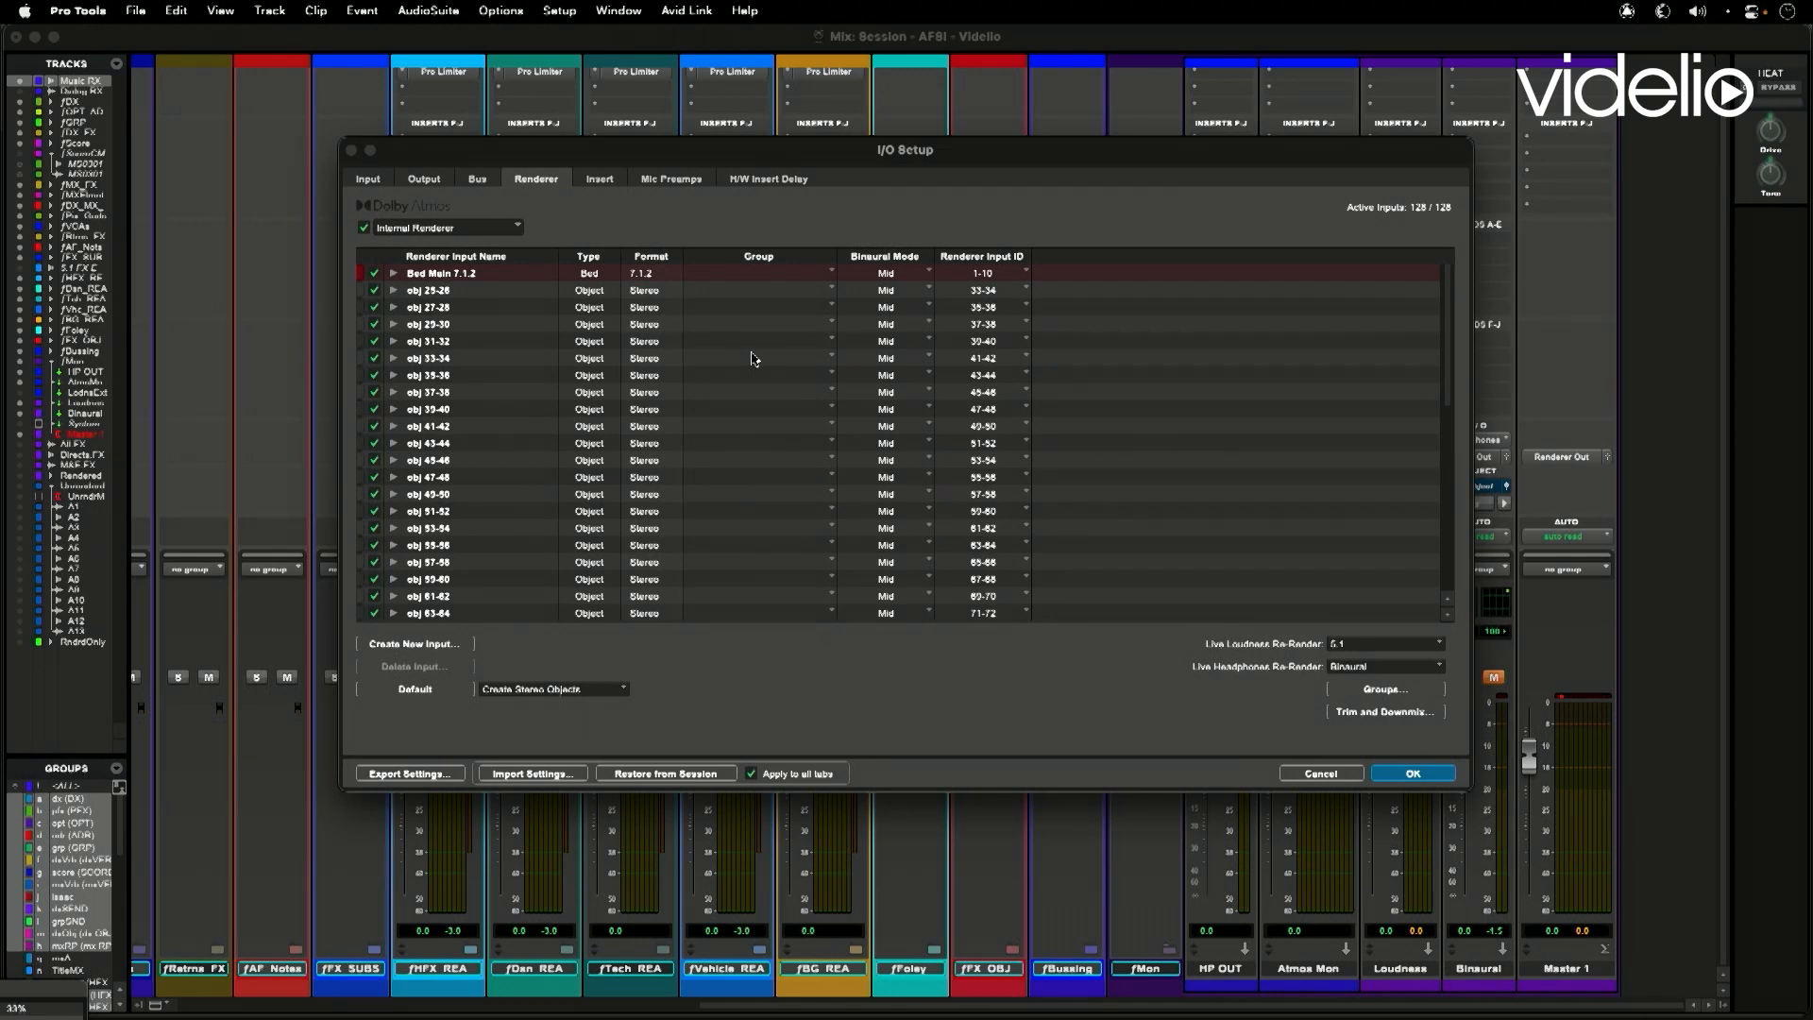
left_click(1388, 776)
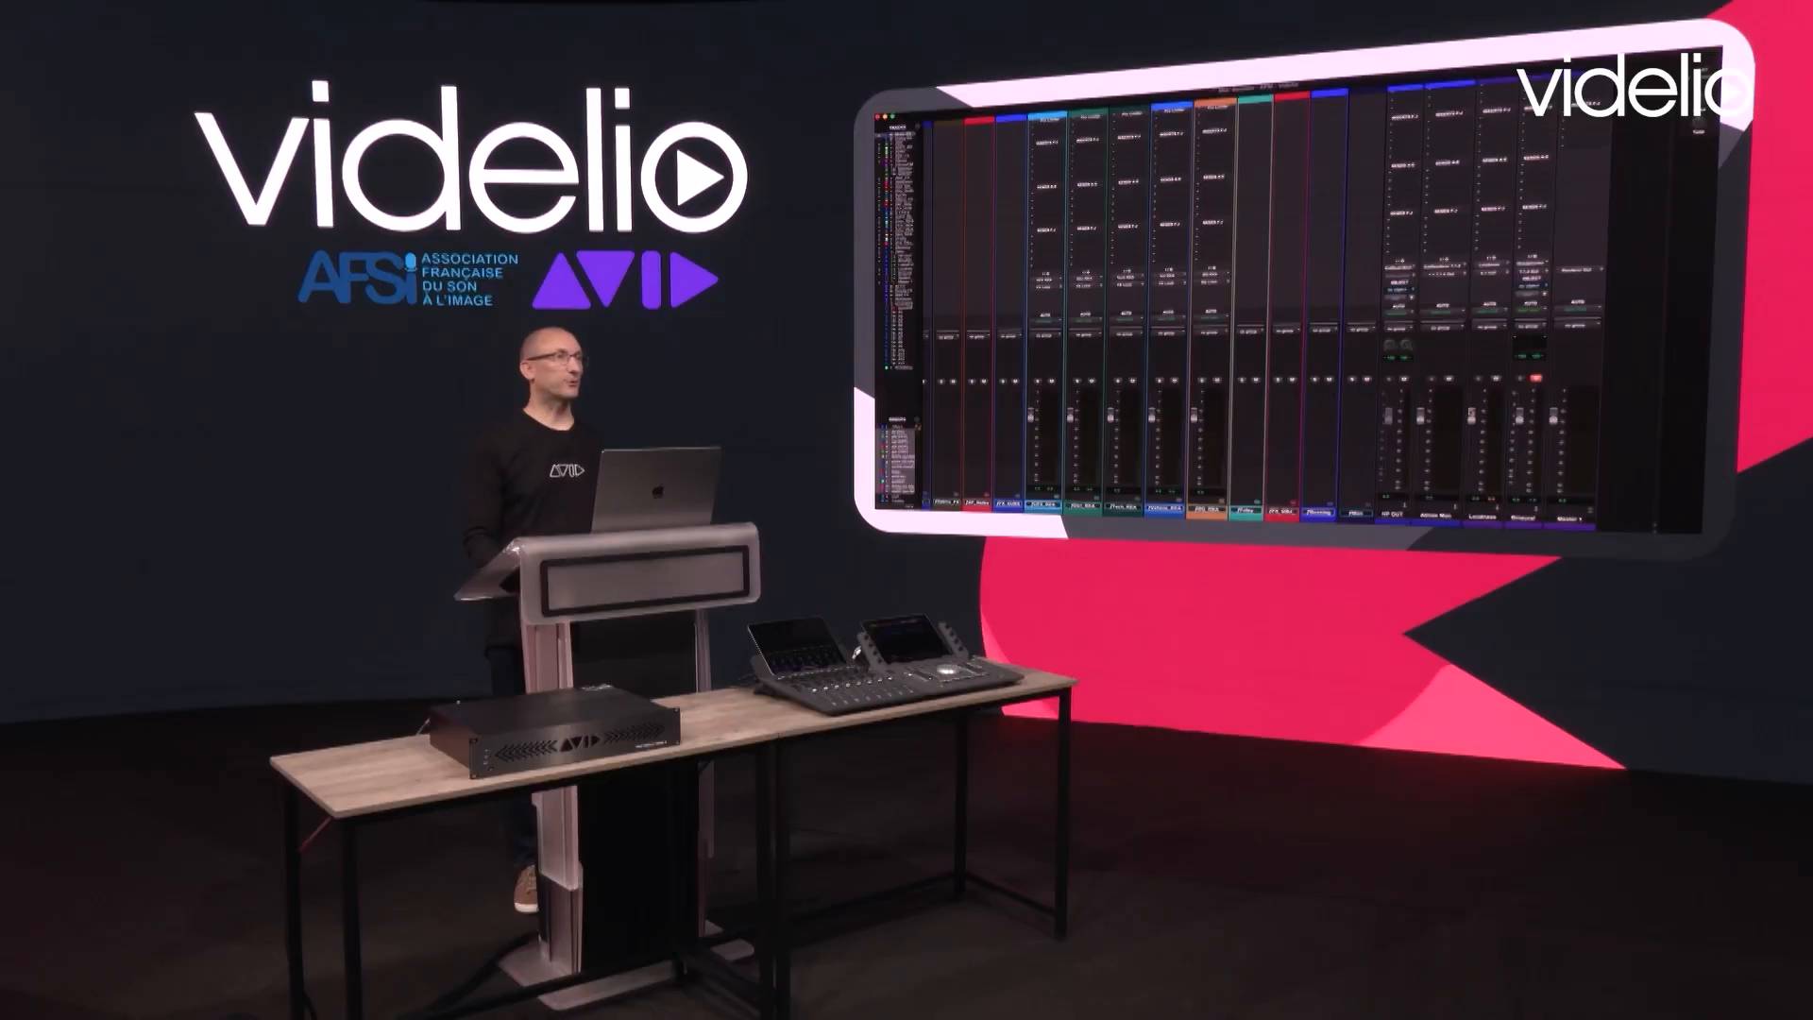
- Reopen I/O Setup from the Edit window and check the current session's Trim and Downmix settings and the Binaural Mode options of Bed Main 7.1.2
key("super+equal")
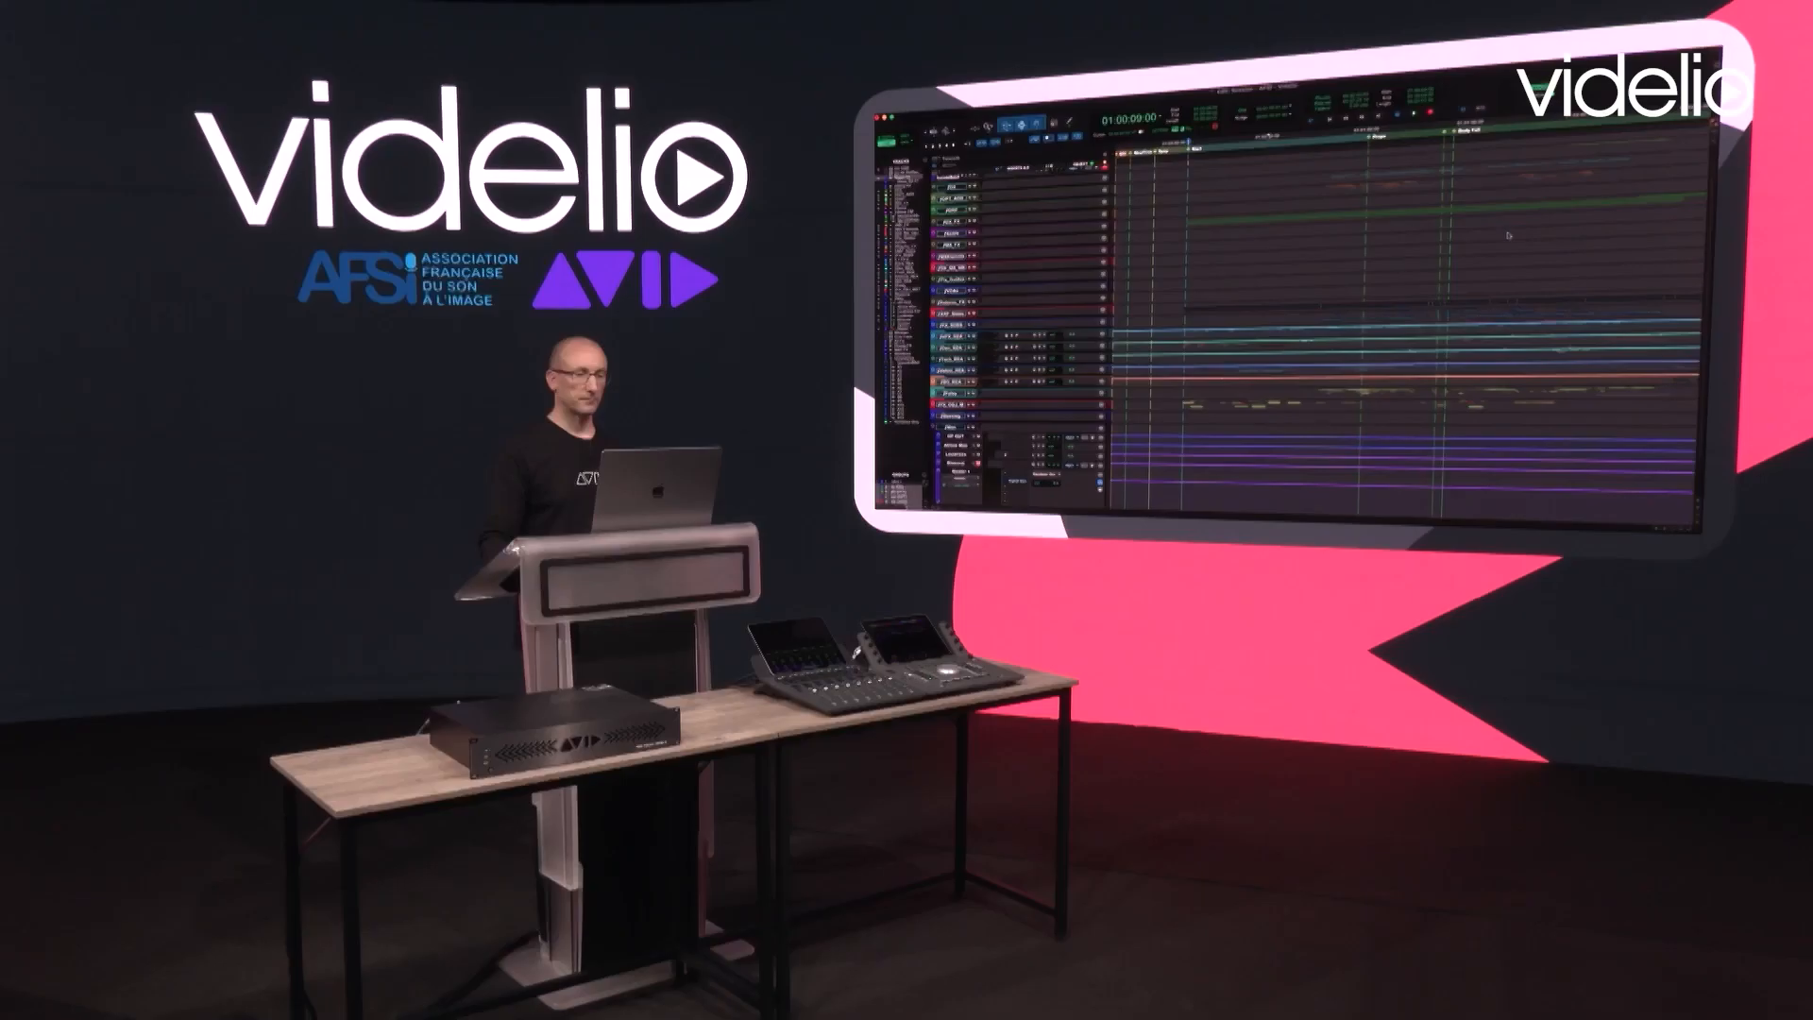
key("super+i")
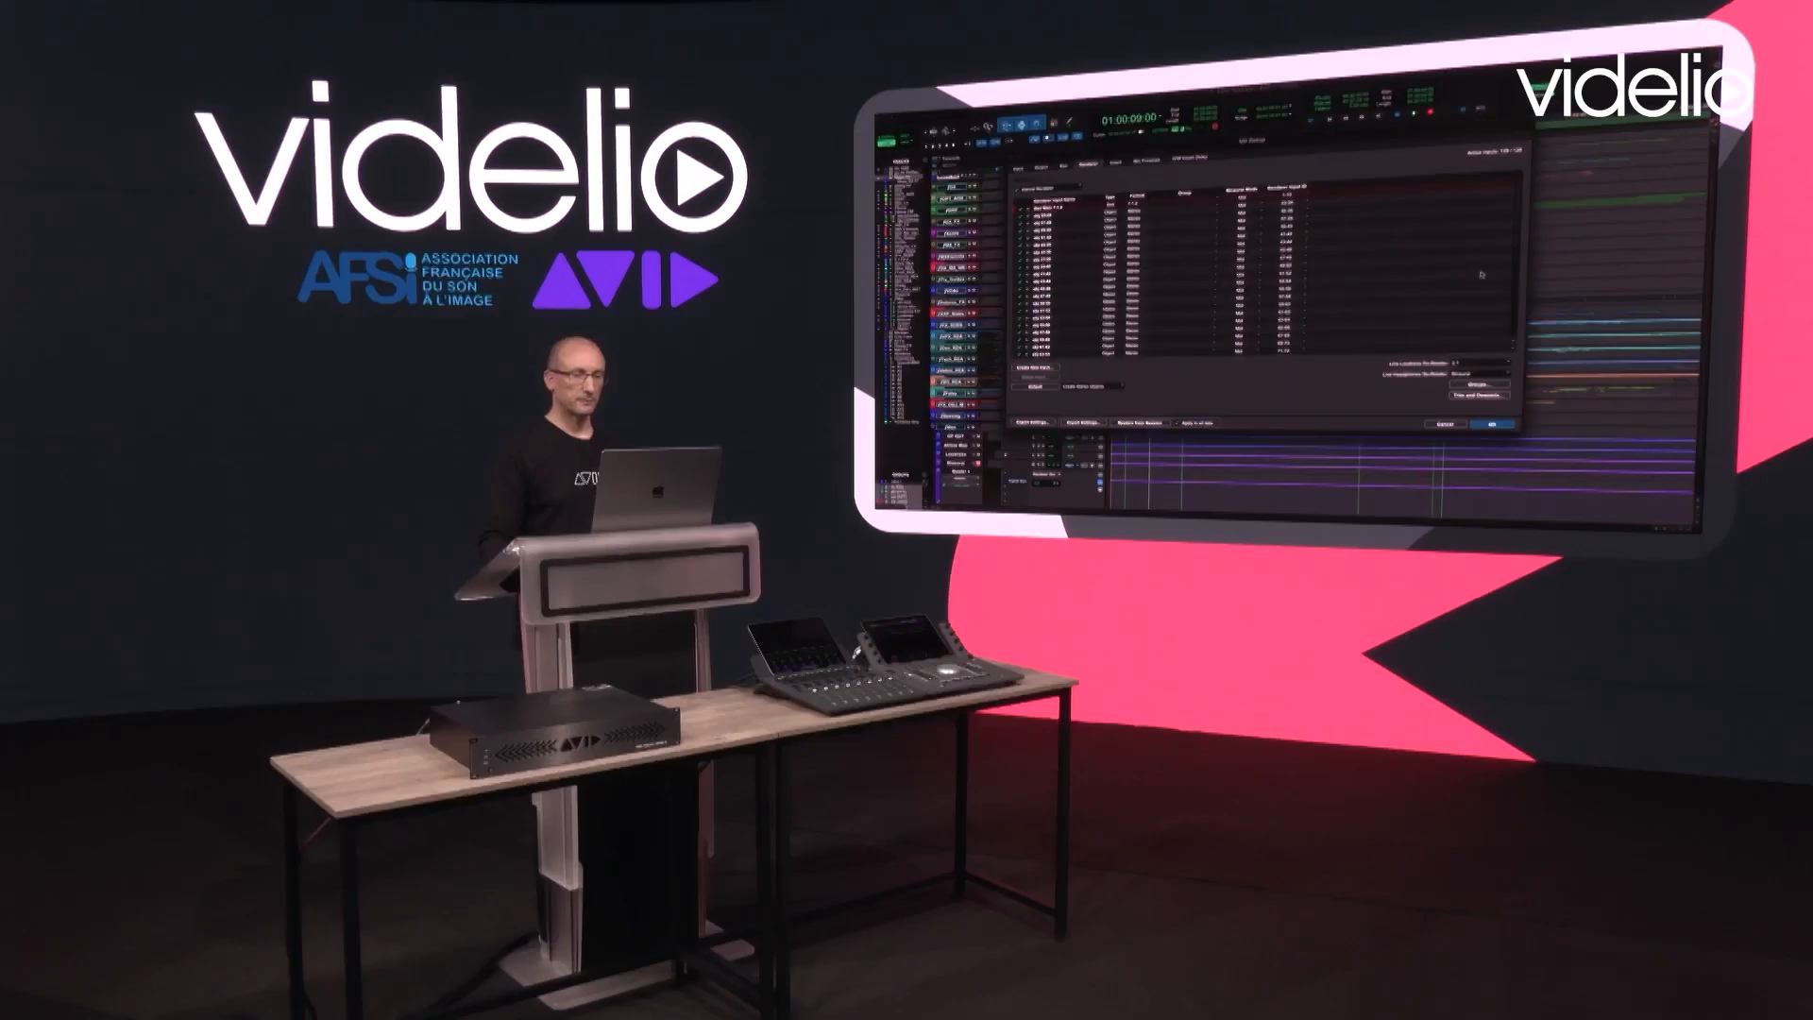
left_click_drag(1427, 128, 1426, 101)
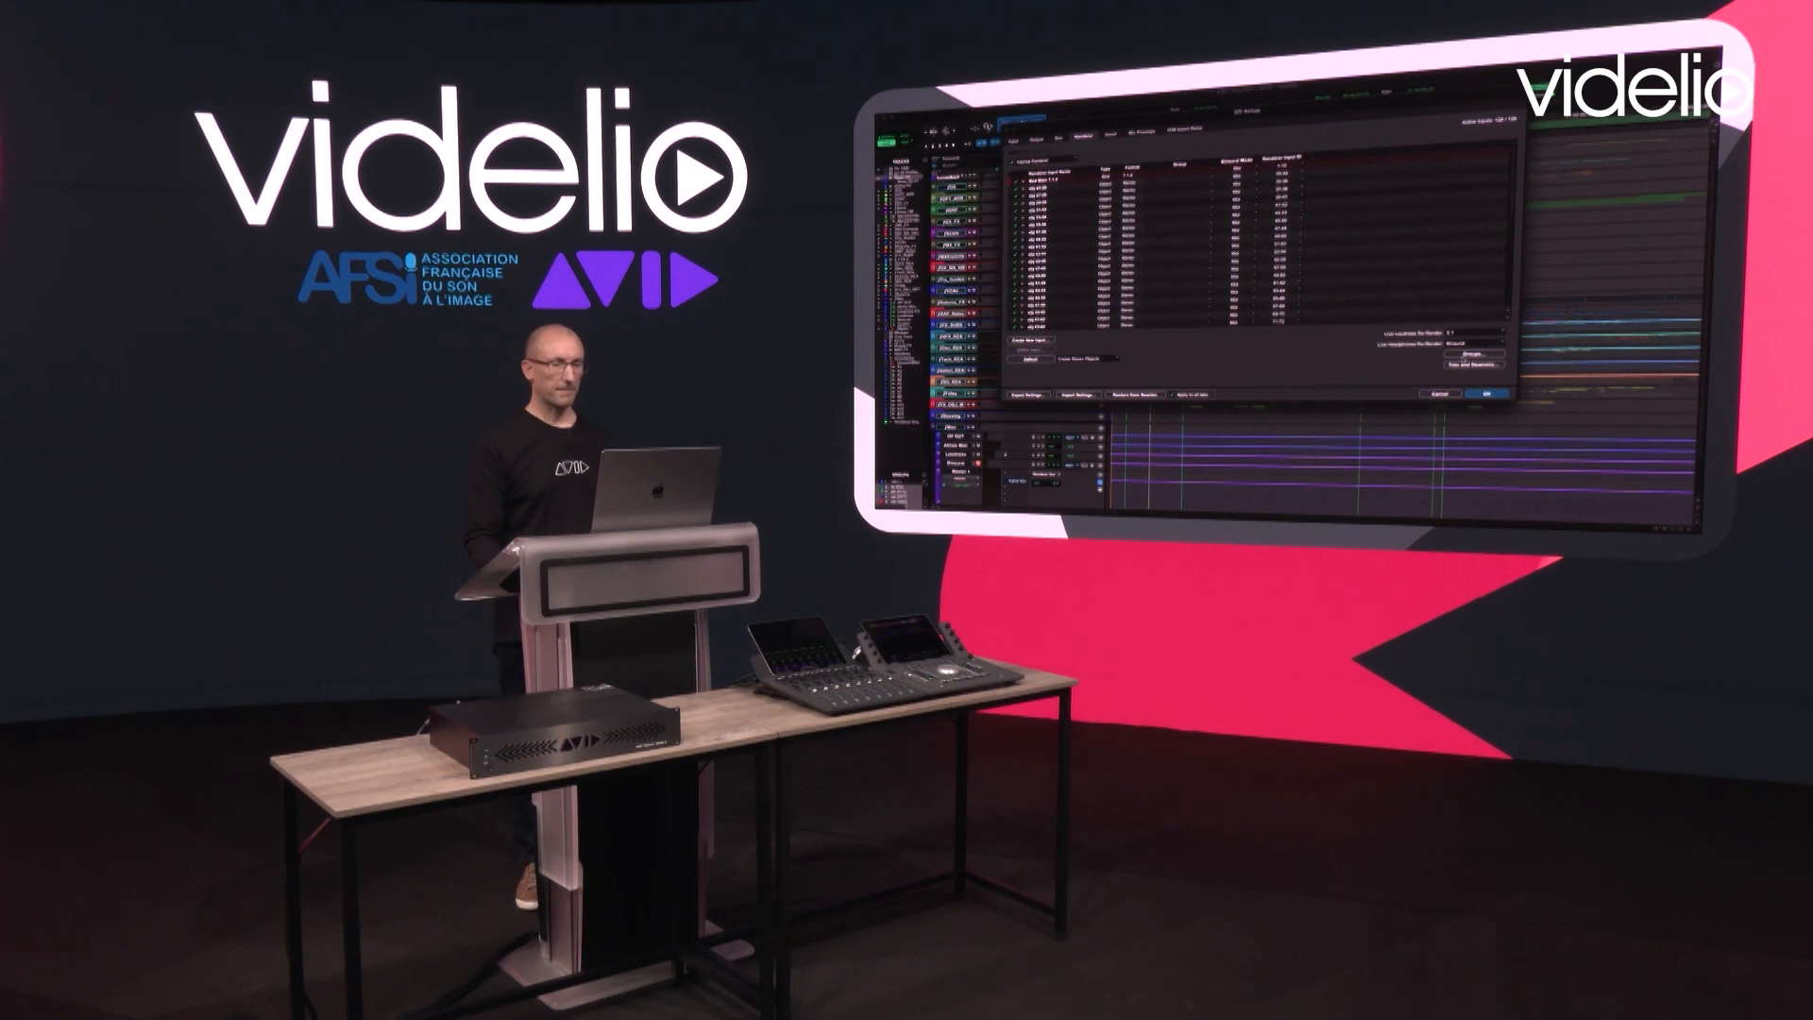
left_click(1469, 365)
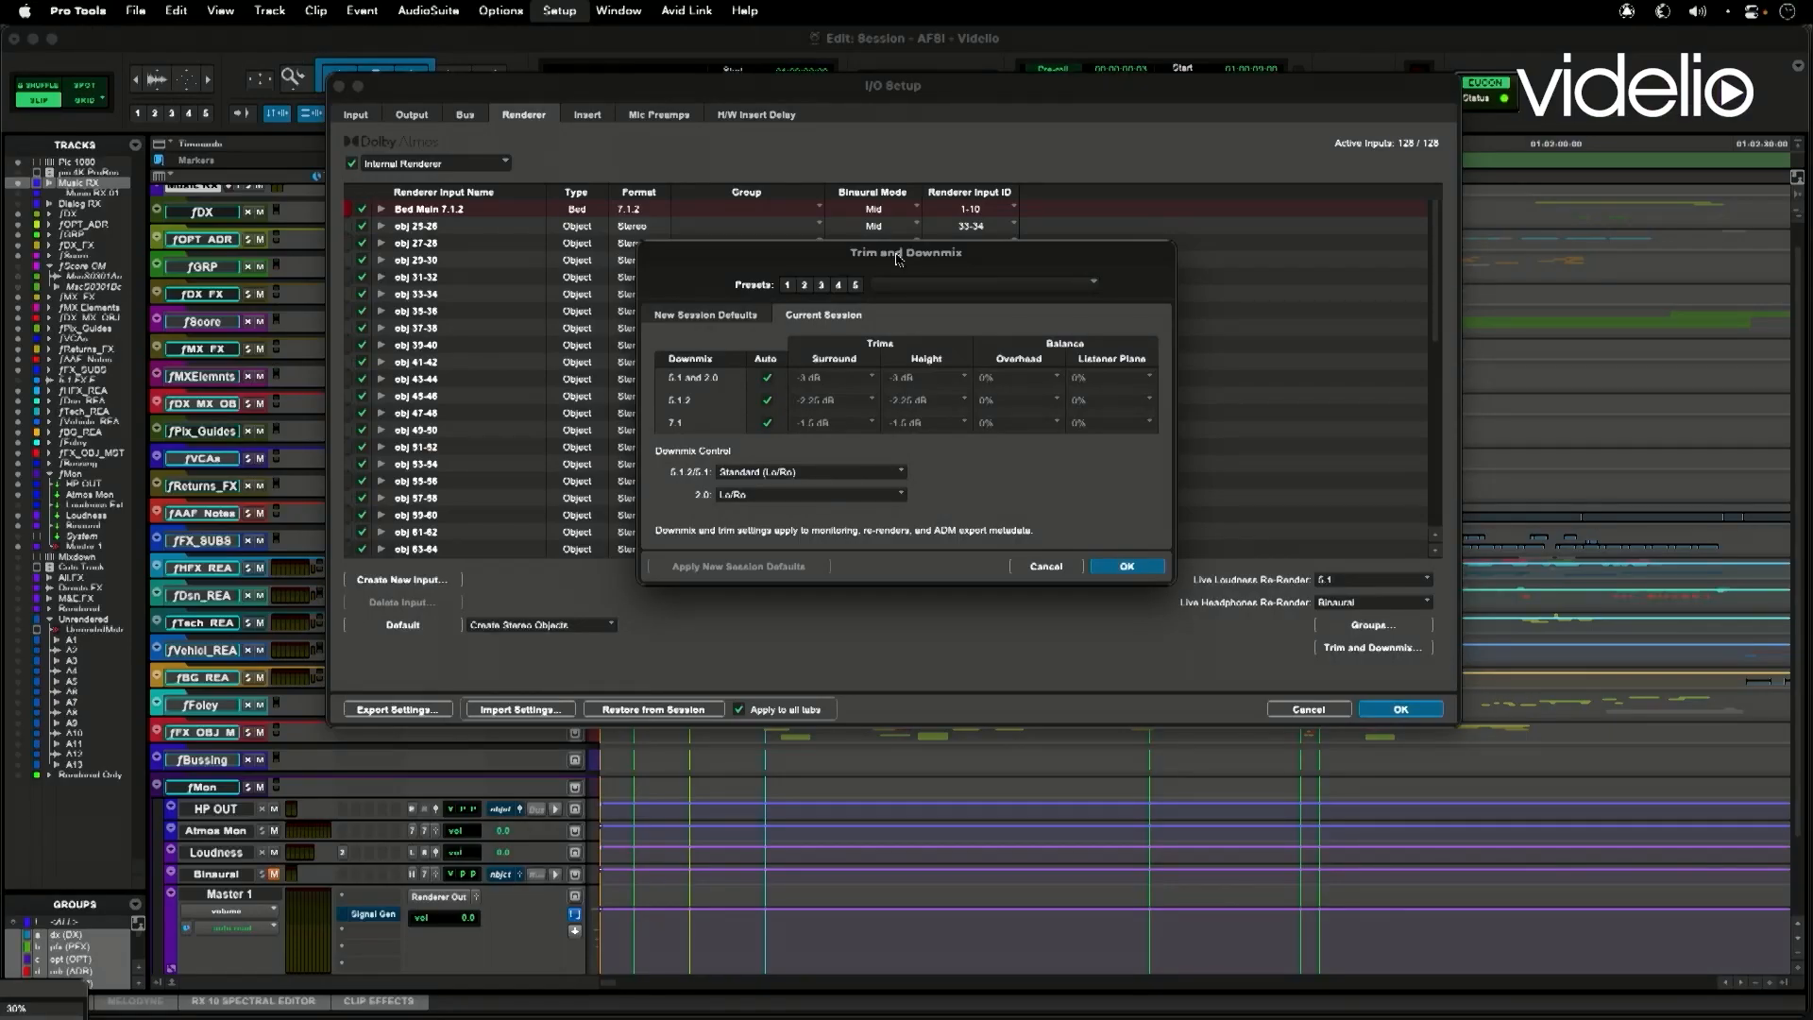
mouse_move(896, 247)
left_mouse_down()
mouse_move(895, 195)
mouse_move(895, 217)
left_mouse_up()
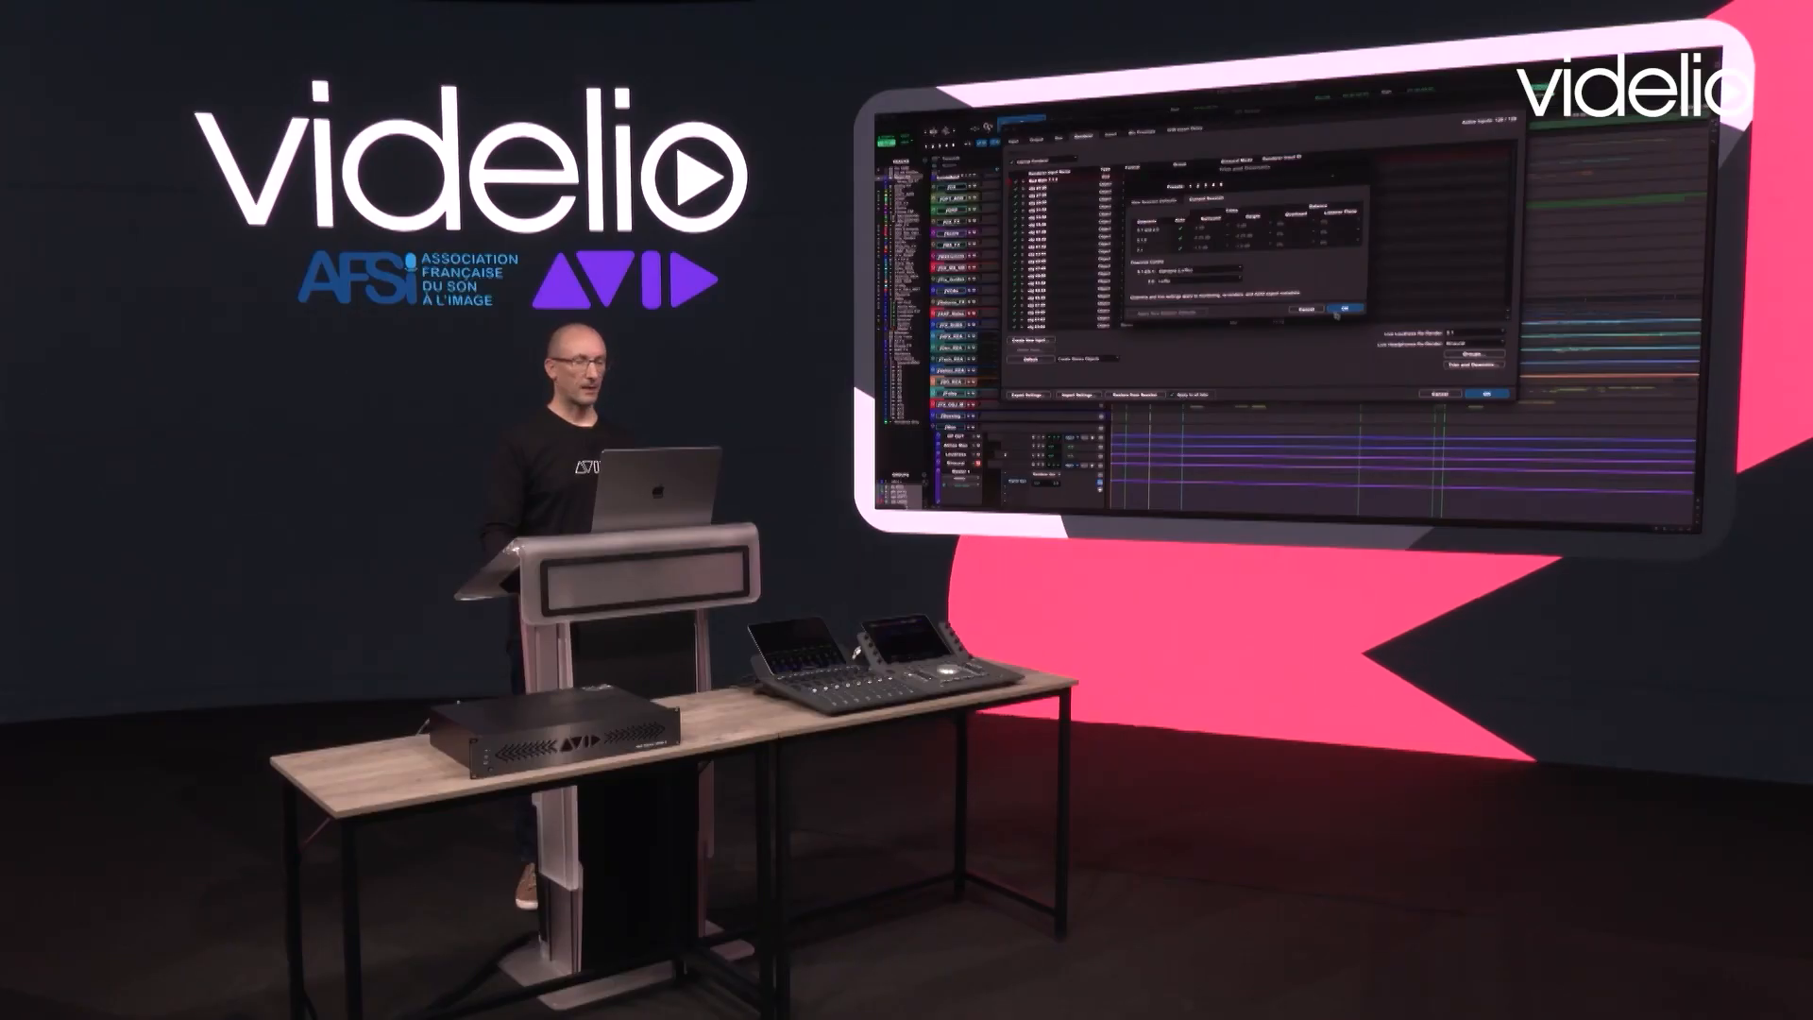
left_click(1336, 313)
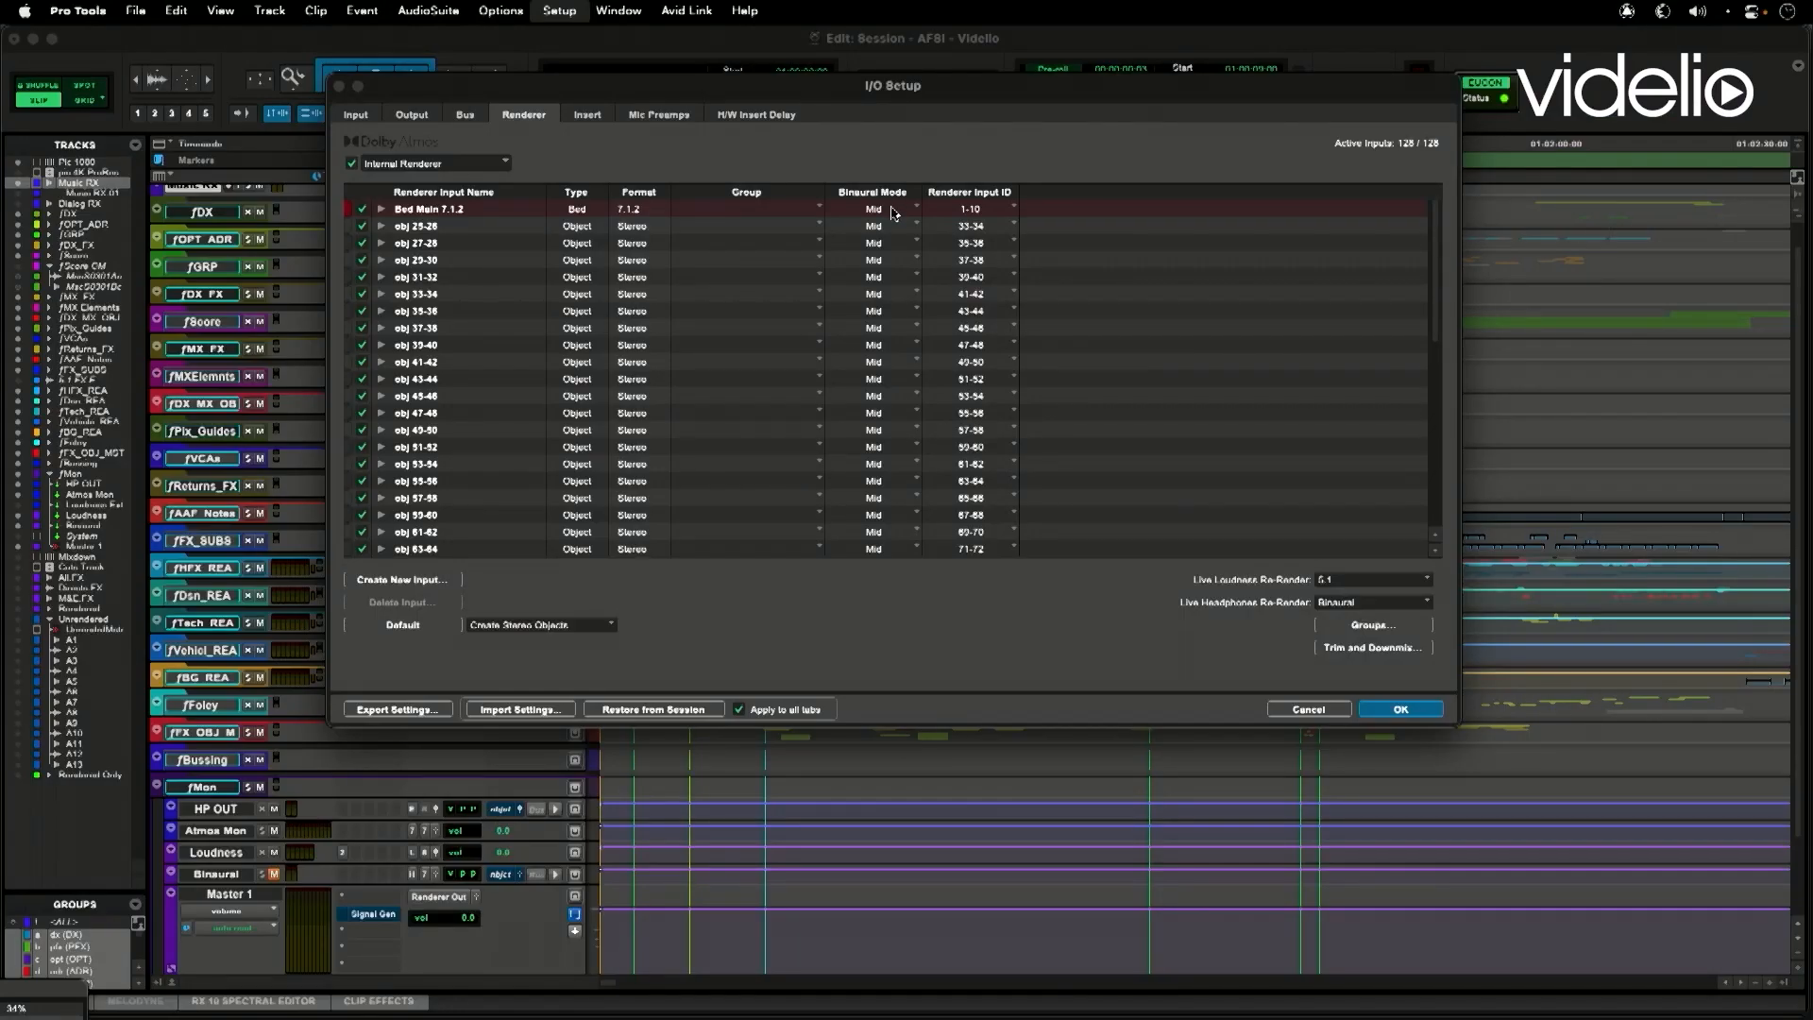
left_click(894, 214)
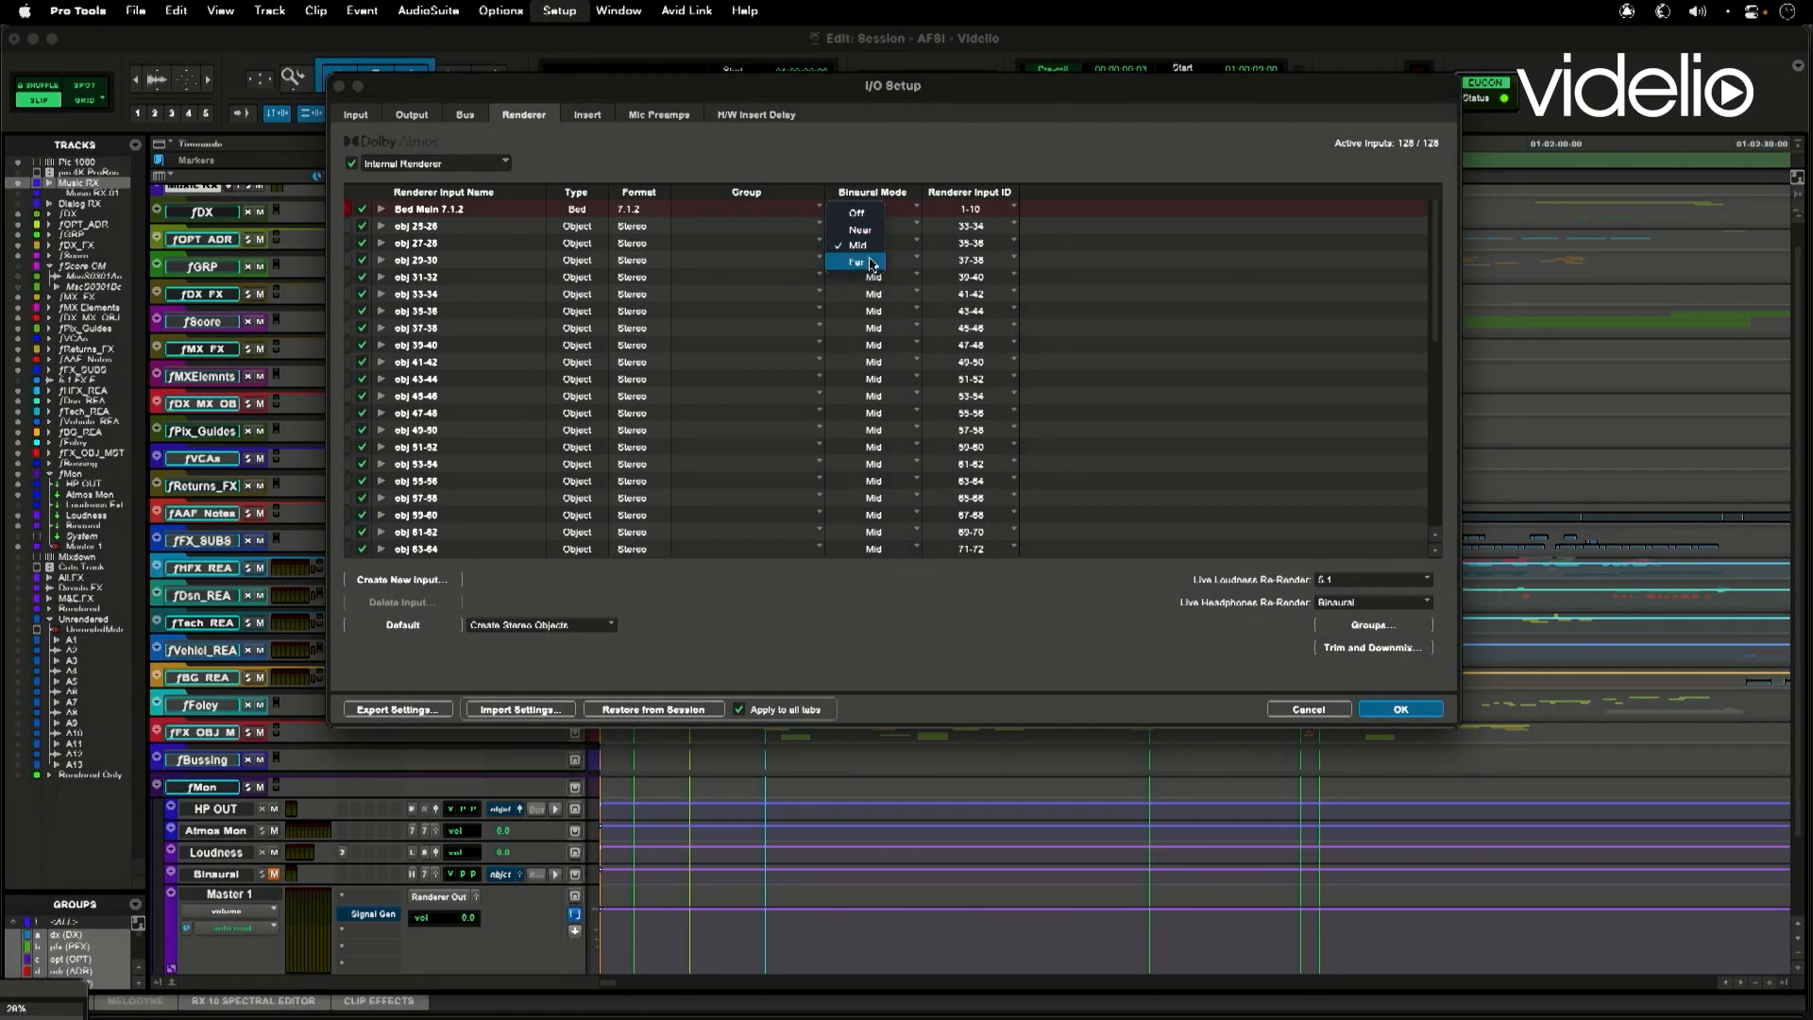
left_click(1150, 311)
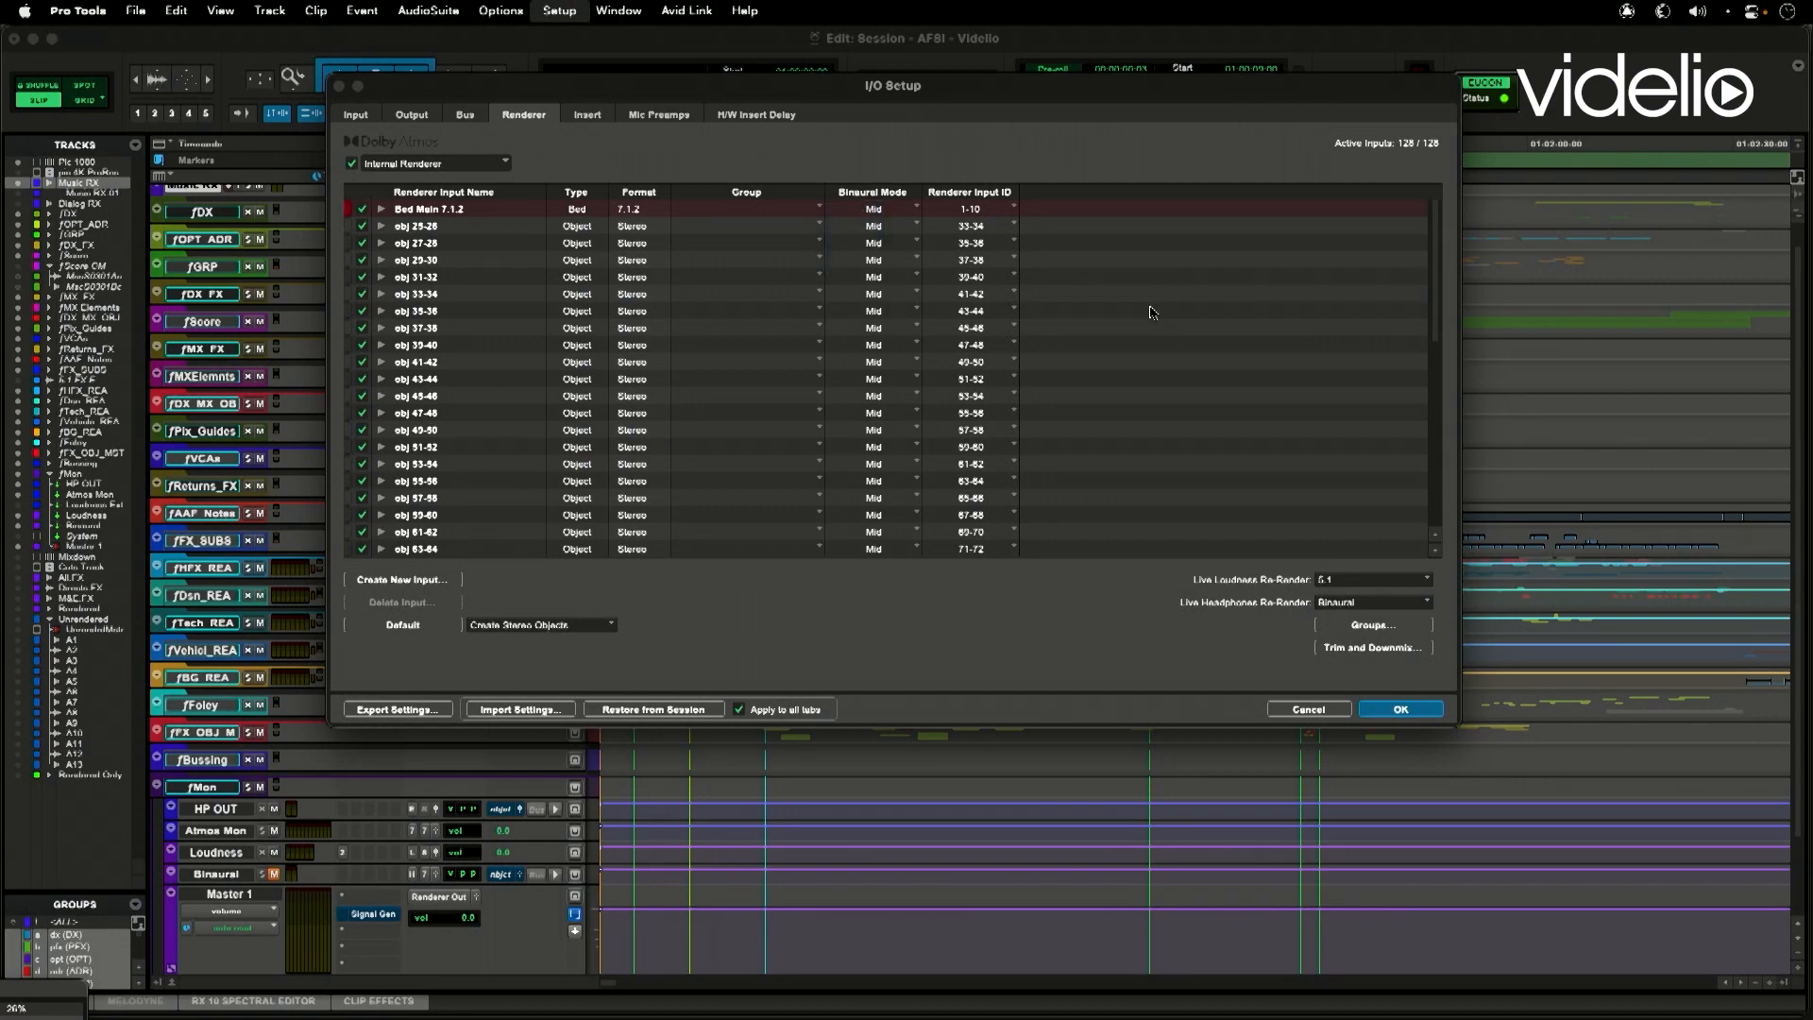